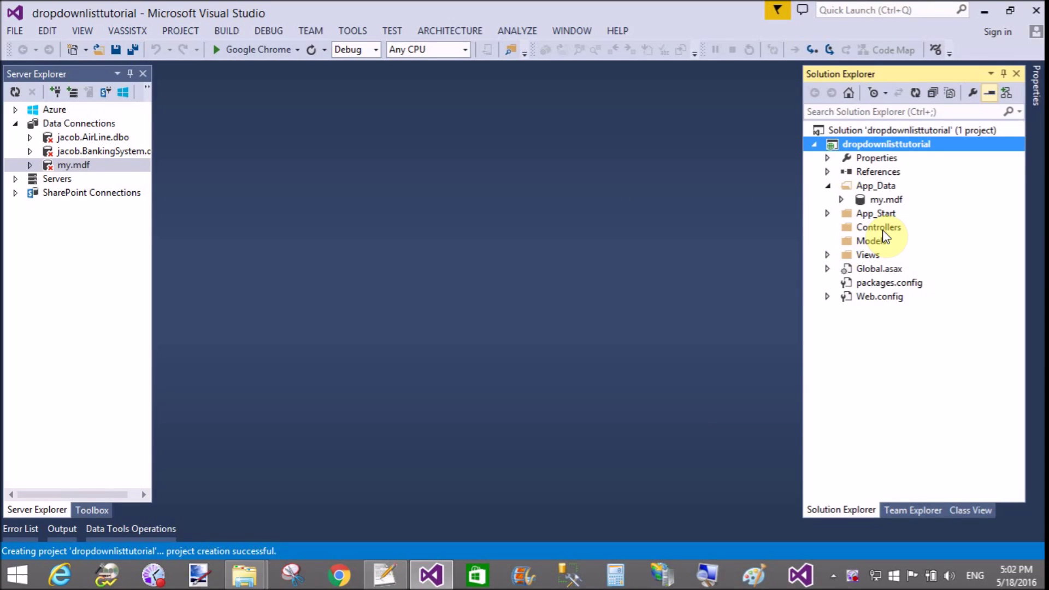
# Add HomeController to Controllers using the MVC 5 Controller - Empty template
pyautogui.rightClick(883, 230)
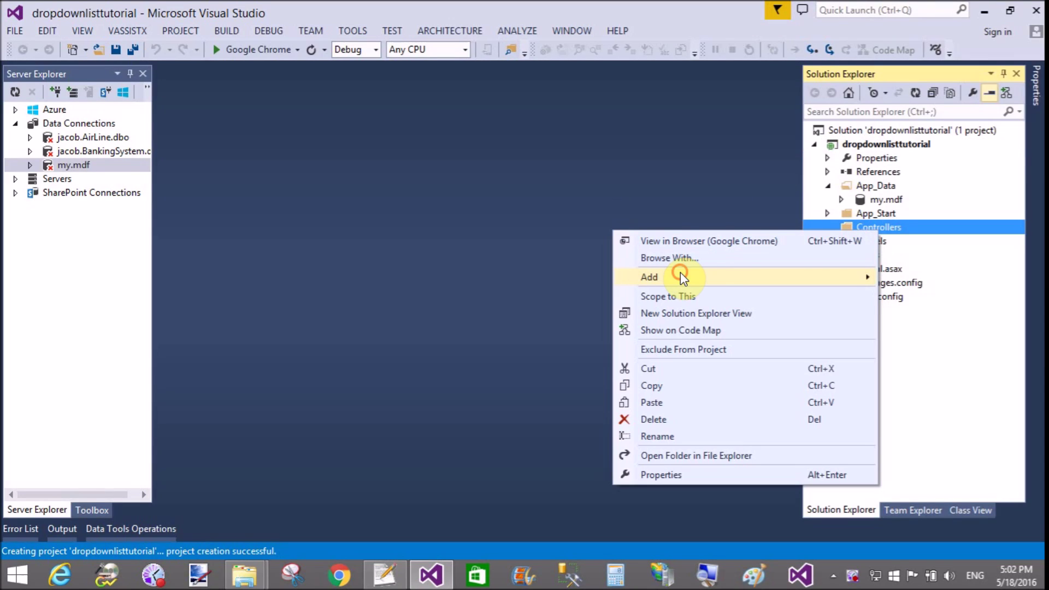
pyautogui.moveTo(649, 277)
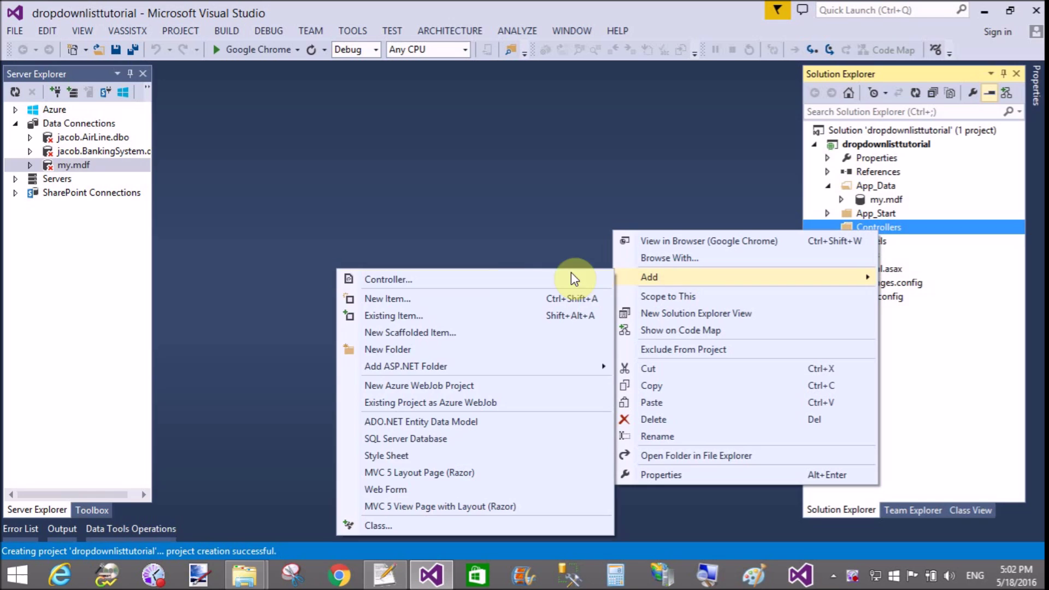
pyautogui.click(485, 282)
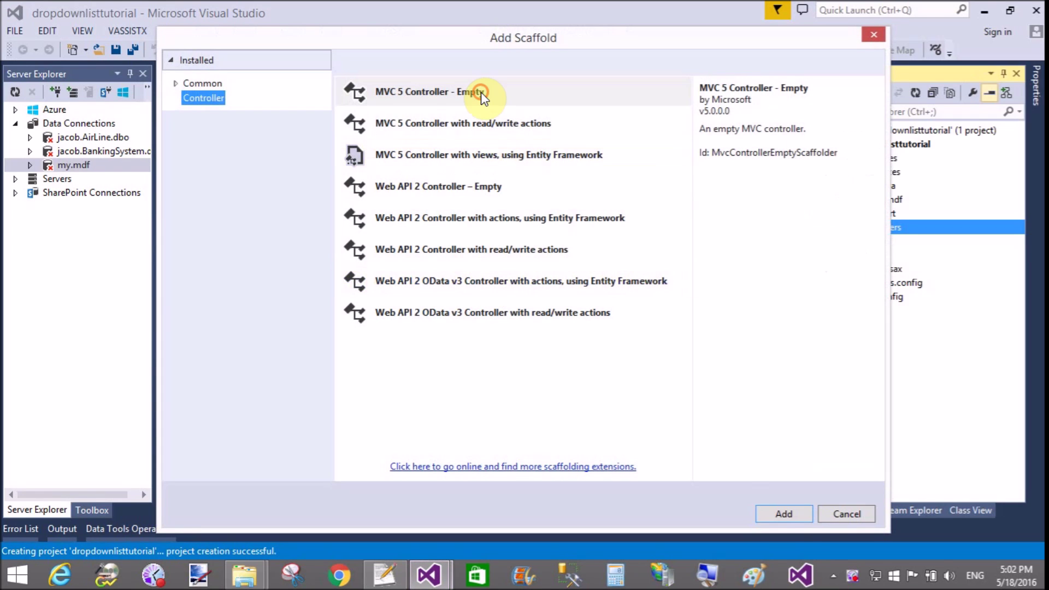
pyautogui.click(481, 91)
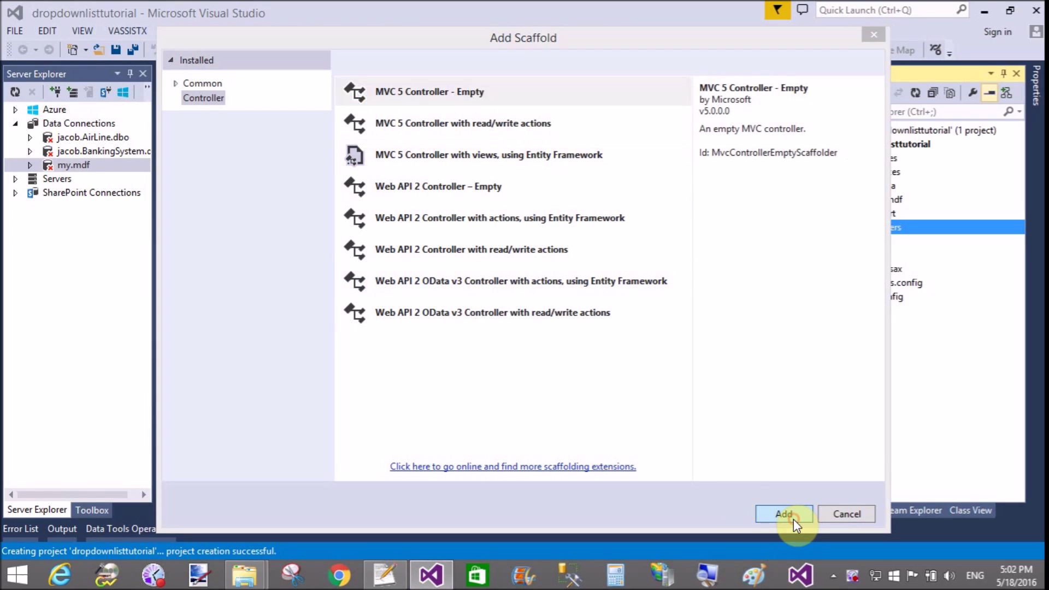
pyautogui.click(793, 517)
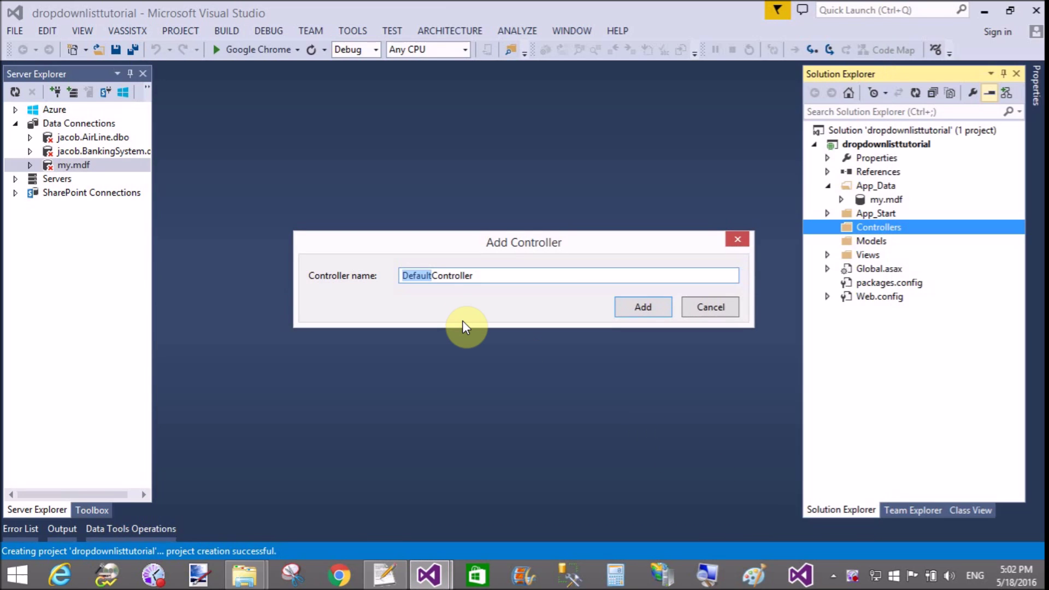
pyautogui.write('Home')
pyautogui.press('Return')
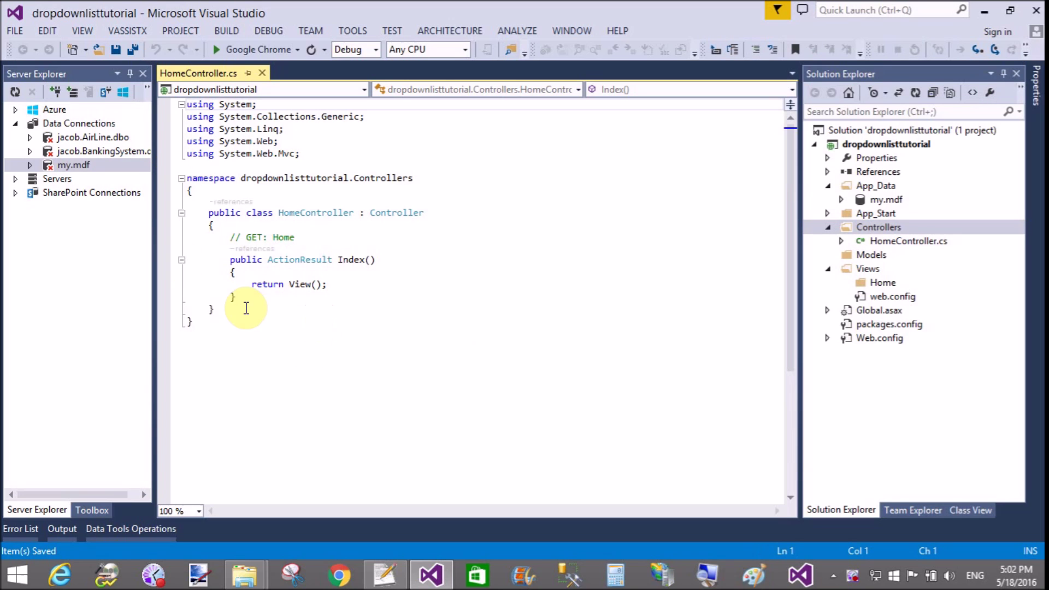
# Build the dropdownlisttutorial project from Solution Explorer and return to the Index action
pyautogui.click(287, 272)
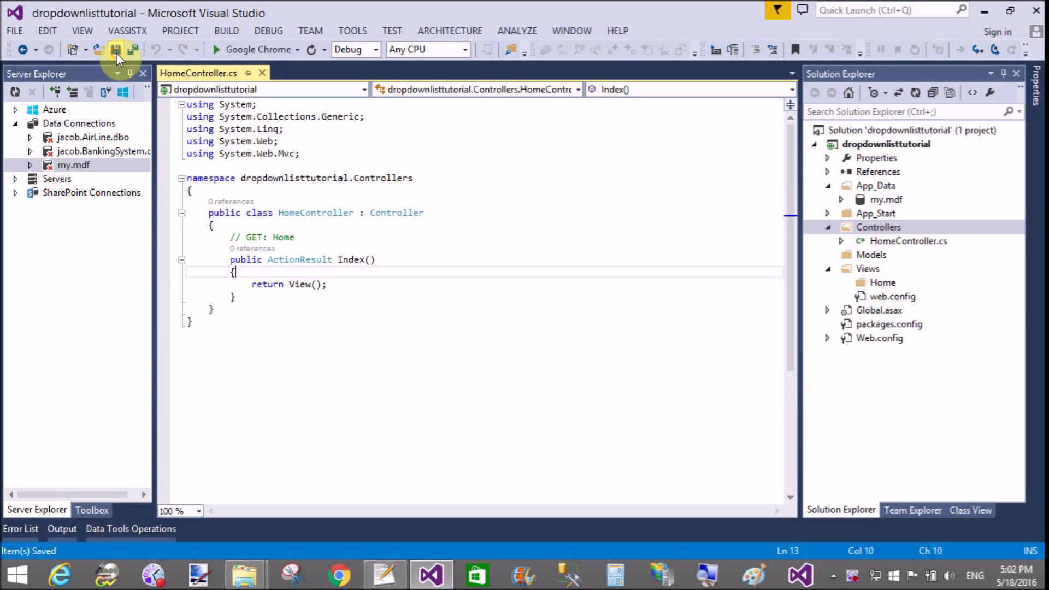
pyautogui.click(900, 149)
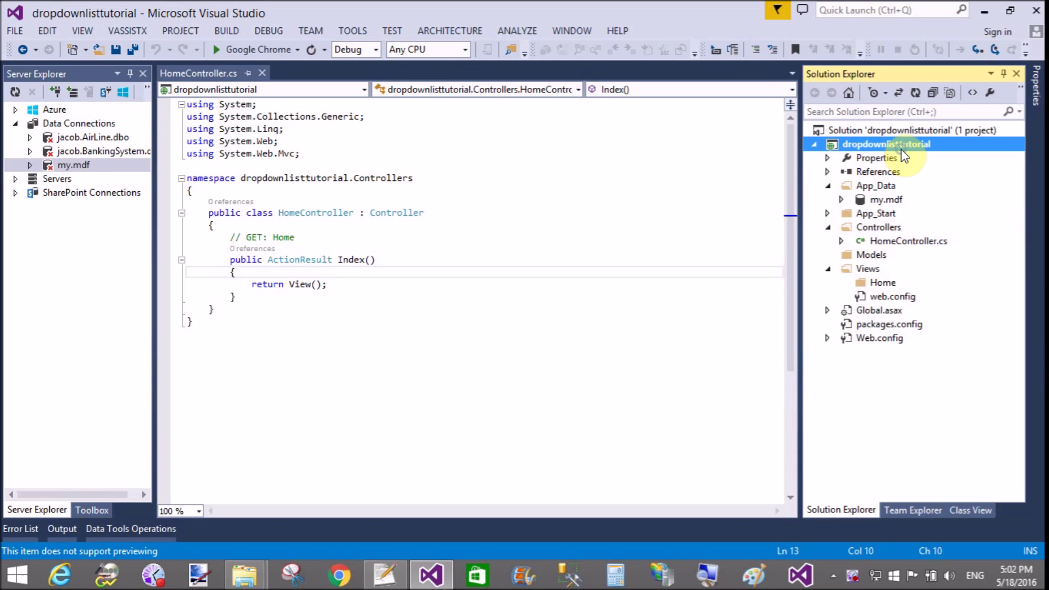
pyautogui.rightClick(901, 150)
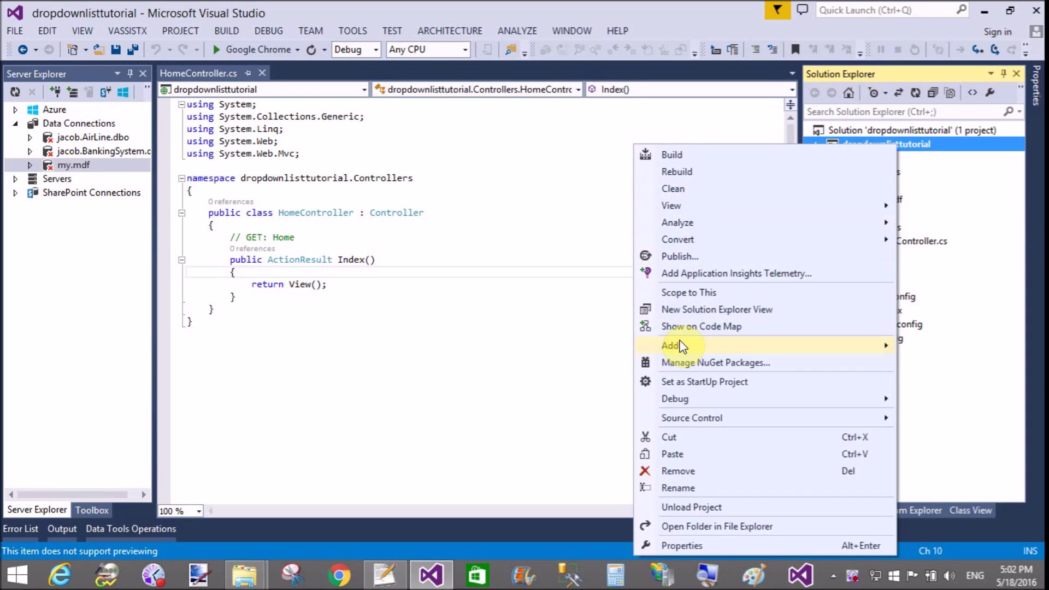
pyautogui.click(671, 156)
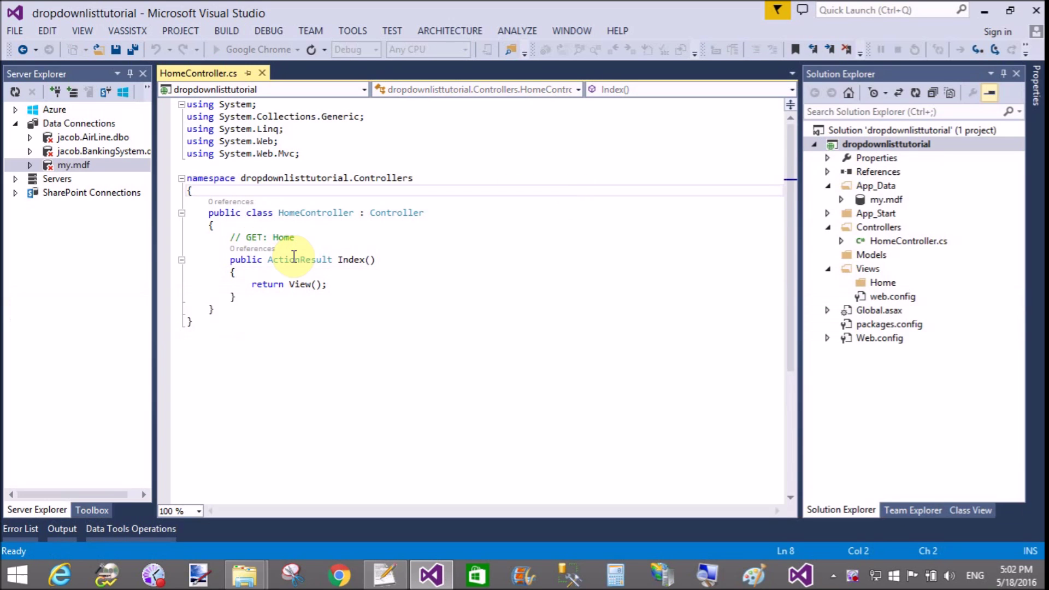
pyautogui.click(292, 261)
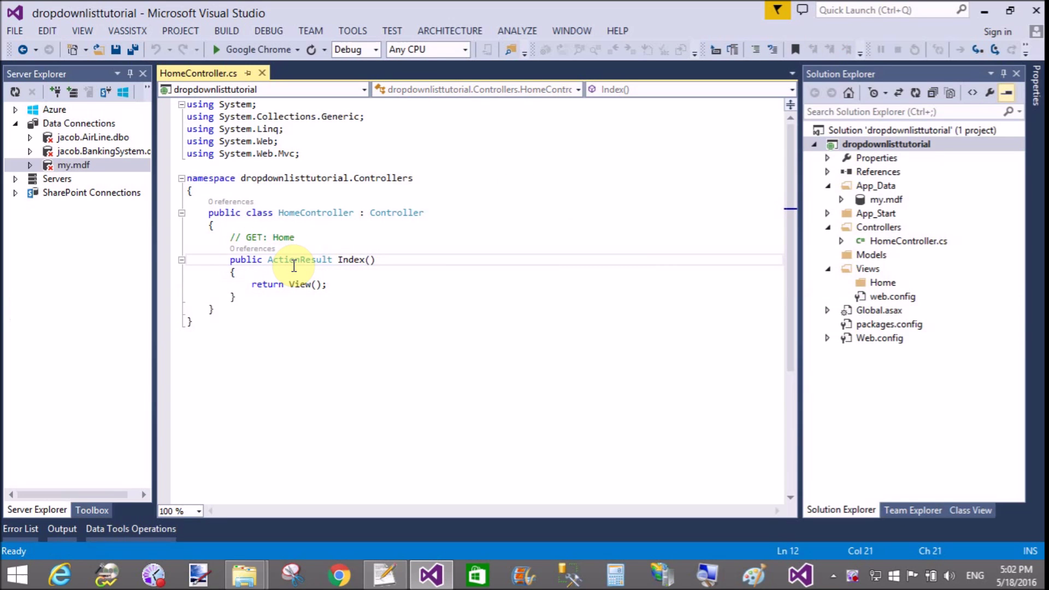
pyautogui.rightClick(293, 262)
# Add an Index view with the Empty template for the Index action
pyautogui.click(375, 188)
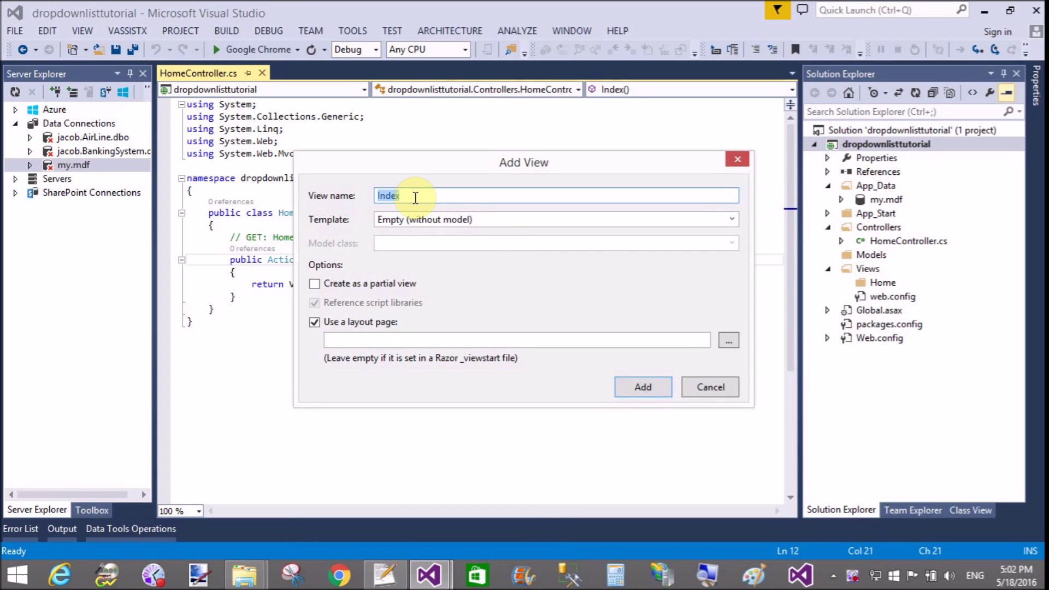
pyautogui.click(639, 385)
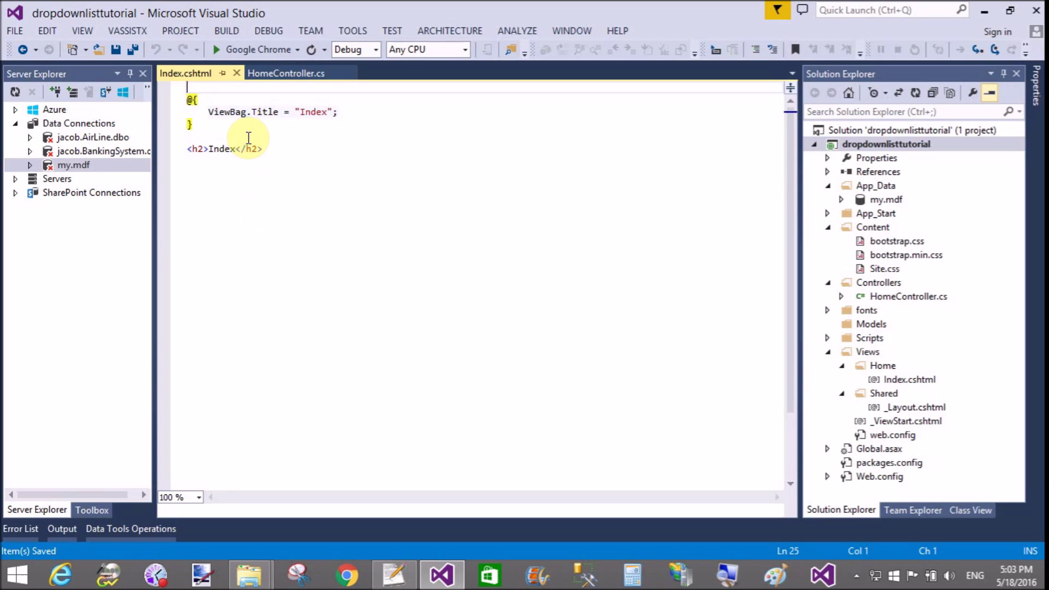
# Declare a List<SelectListItem> named l1 in the view's code block
pyautogui.click(342, 111)
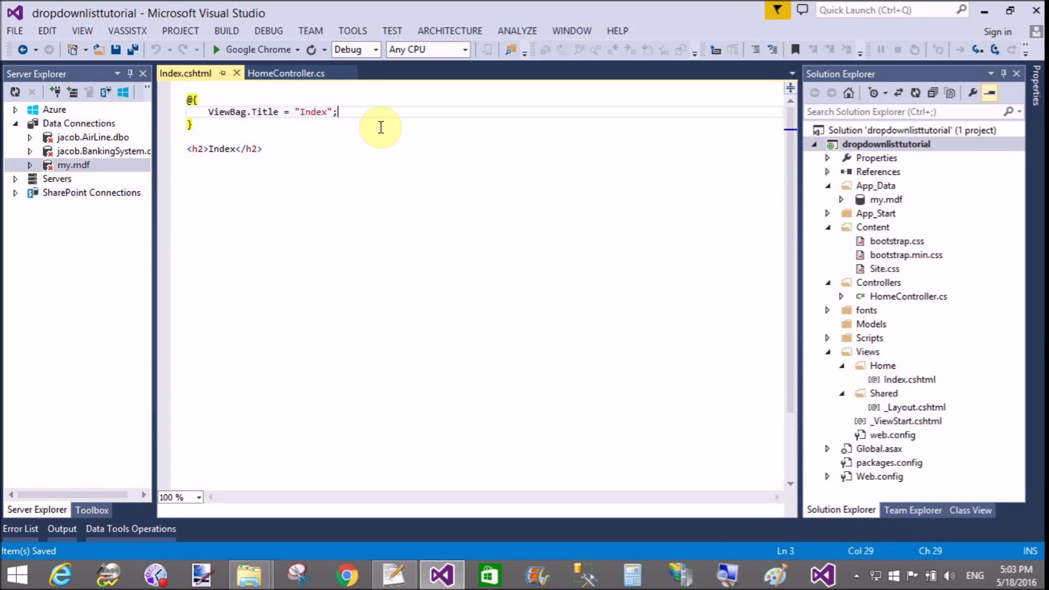
pyautogui.press('Return')
pyautogui.write('List')
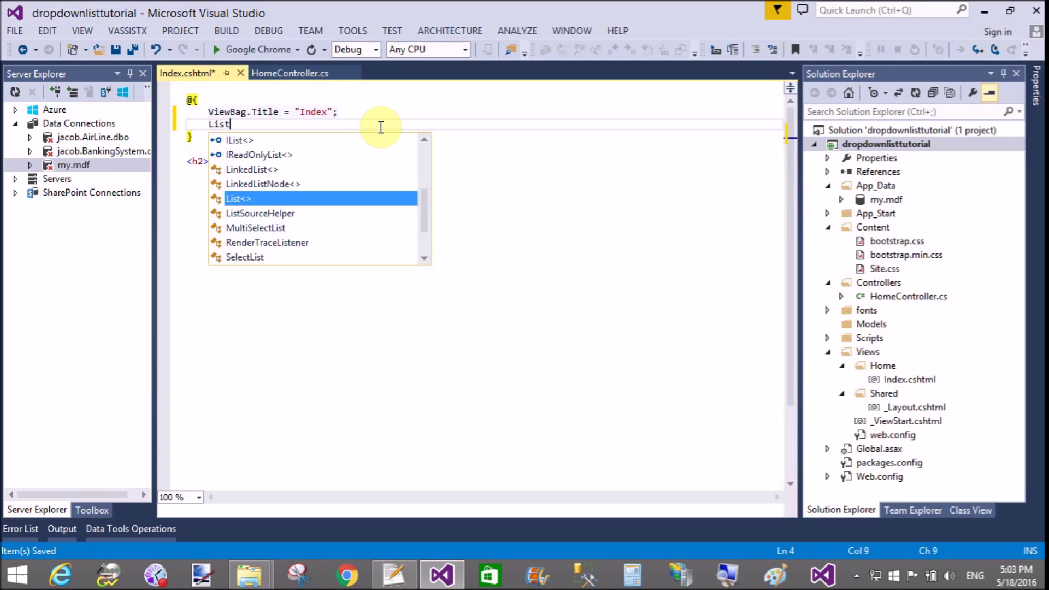
pyautogui.press('Escape')
pyautogui.write('<selec')
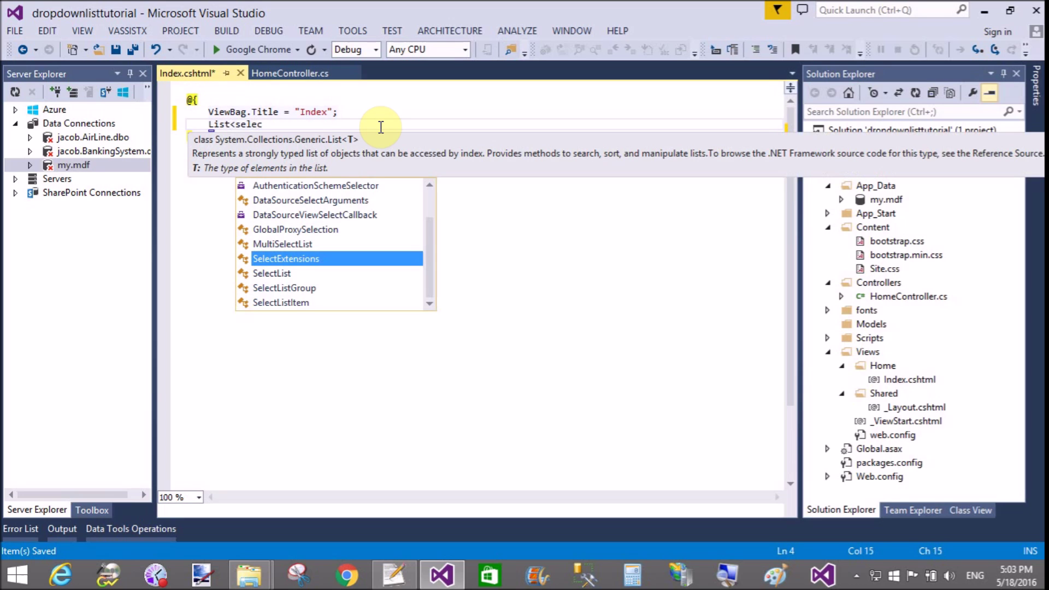
pyautogui.write('t')
pyautogui.press('Down')
pyautogui.press('Down')
pyautogui.press('Down')
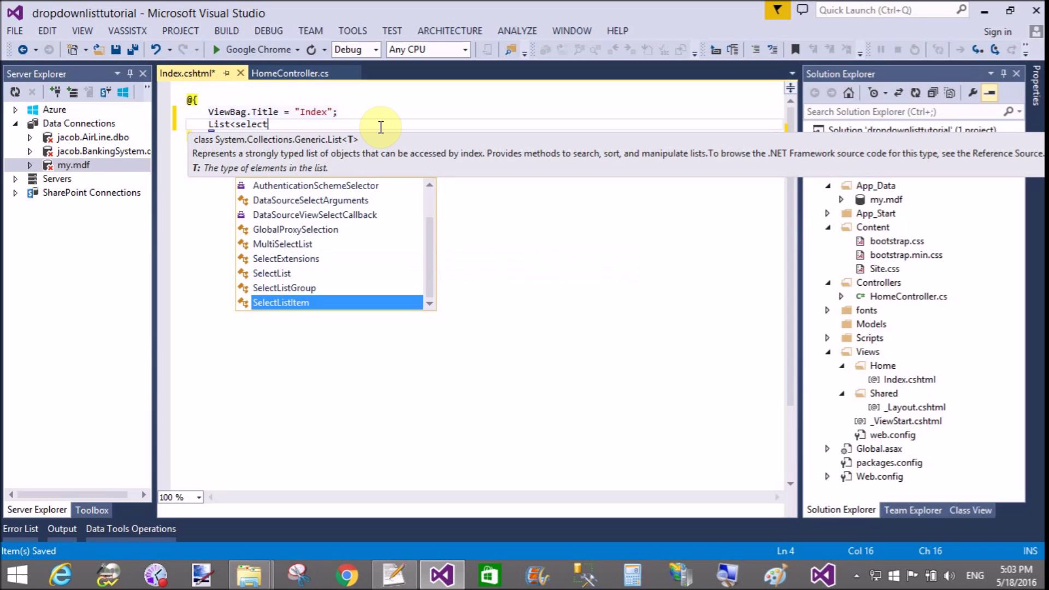
pyautogui.press('Tab')
pyautogui.write('> l1 = ')
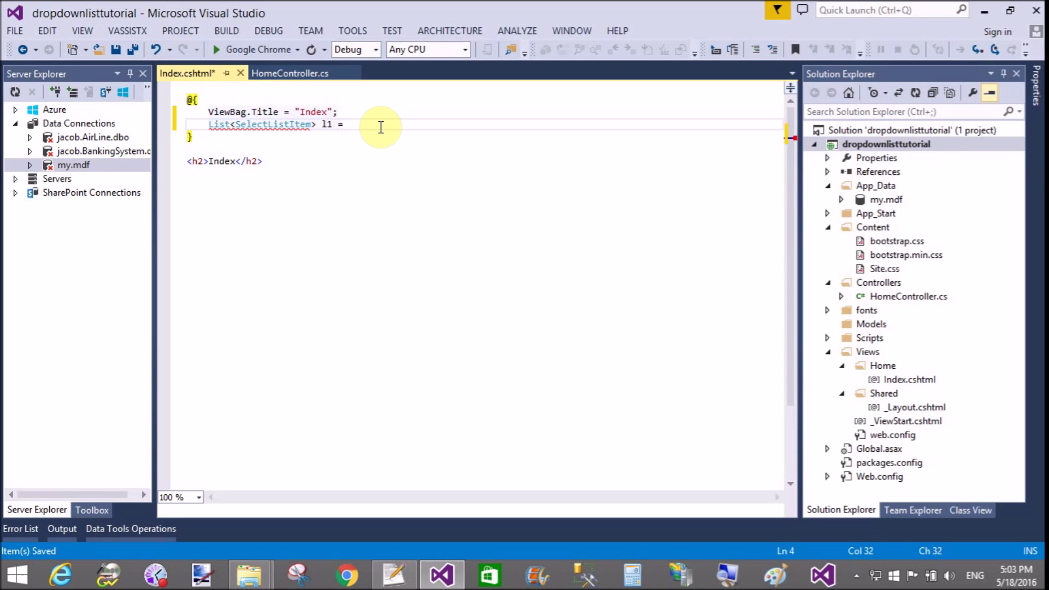
pyautogui.write('new List')
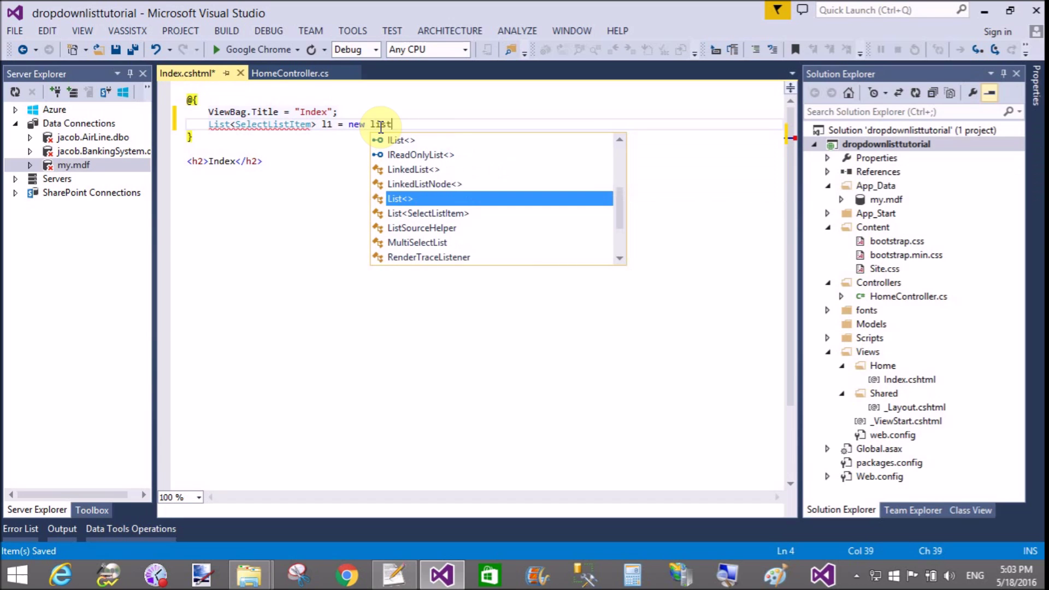
pyautogui.write('<')
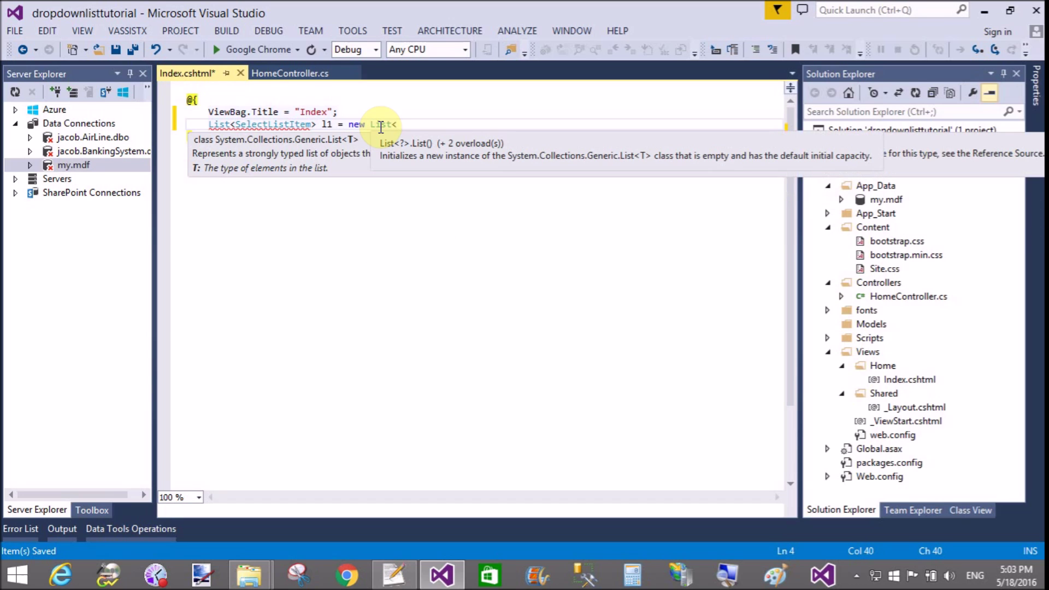
pyautogui.write('SelectListItem')
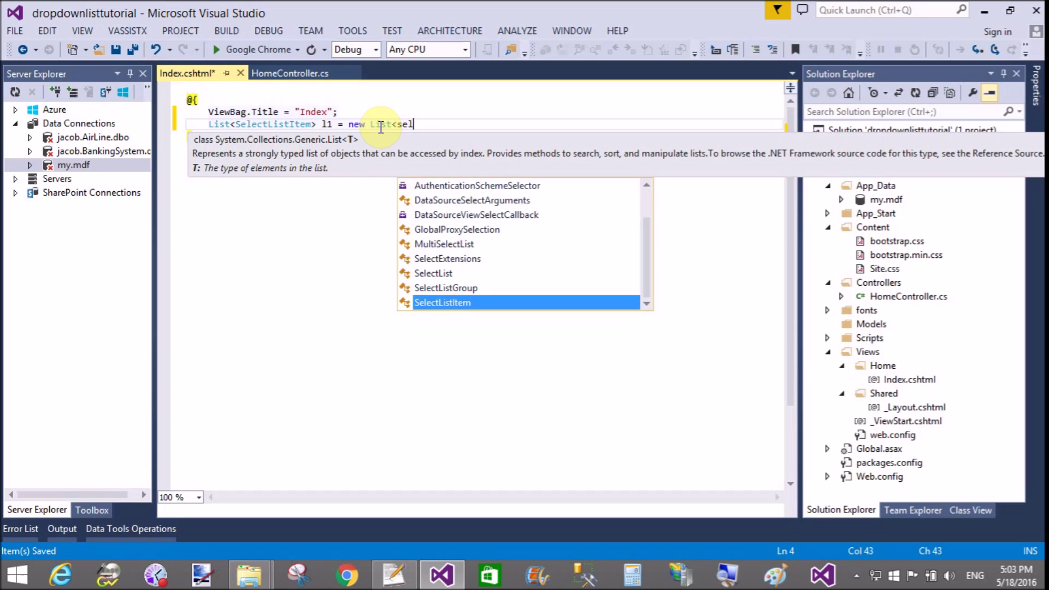
pyautogui.write('>()')
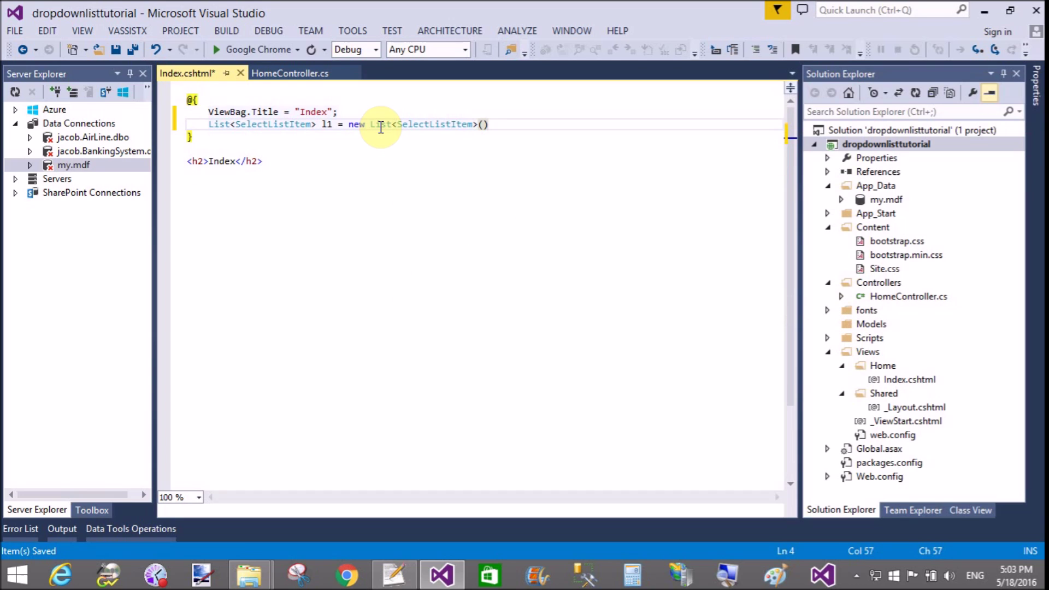
pyautogui.write(';')
pyautogui.press('Return')
pyautogui.write('l1')
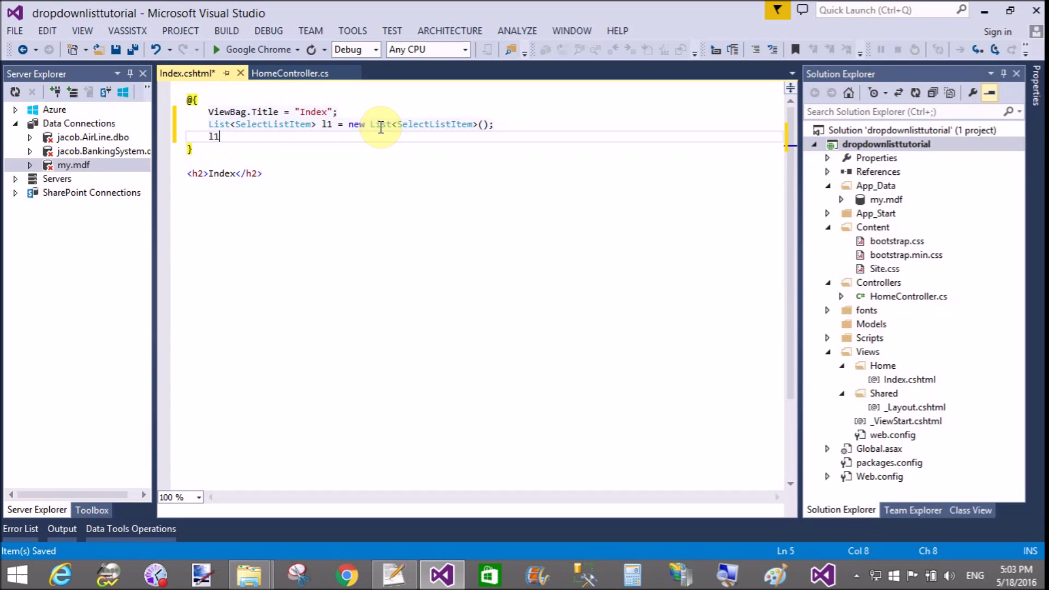
pyautogui.write('.Add(new ')
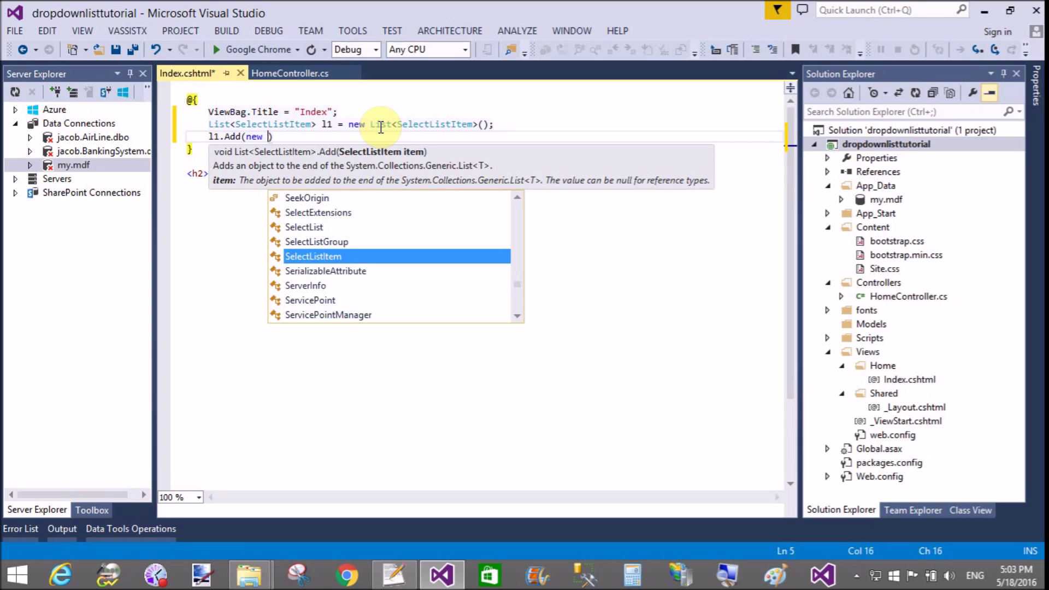
pyautogui.write('select')
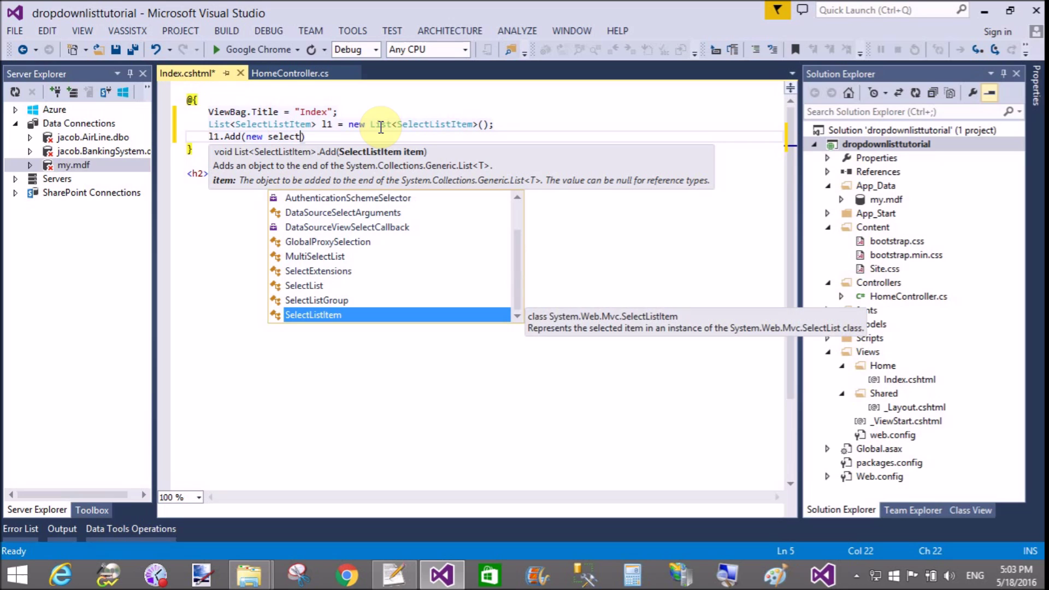
# Add a SelectListItem with Text "Apple" and Value "20" to l1
pyautogui.press('Tab')
pyautogui.write('(')
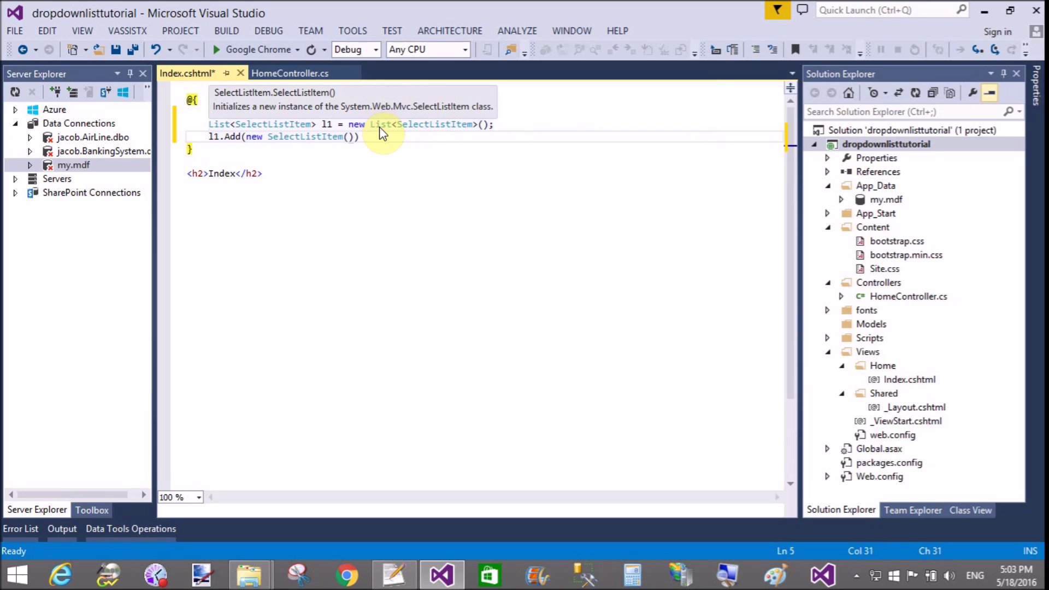
pyautogui.write('){')
pyautogui.press('Return')
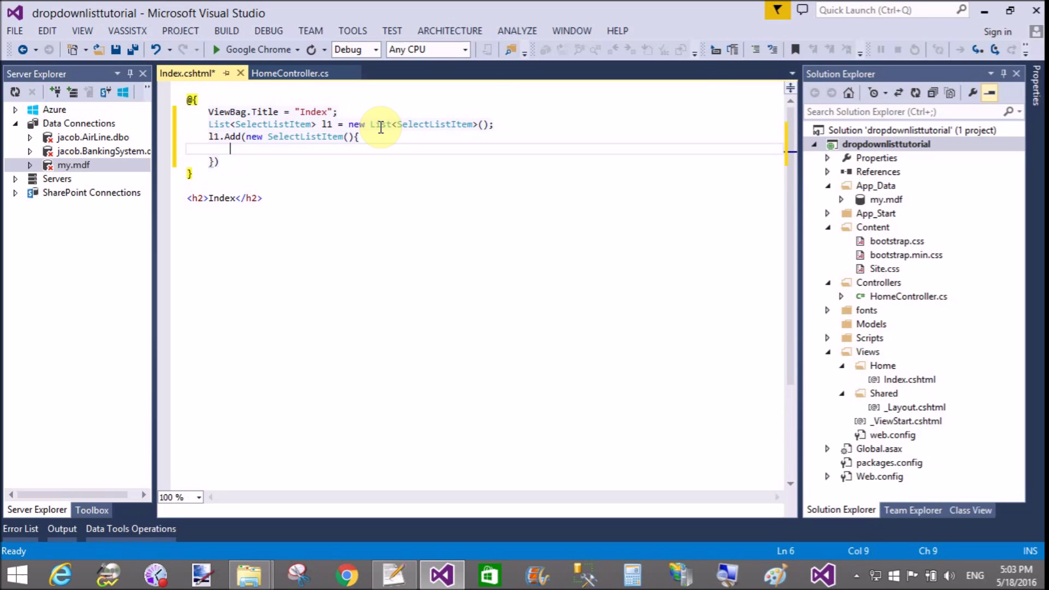
pyautogui.press('BackSpace')
pyautogui.press('Delete')
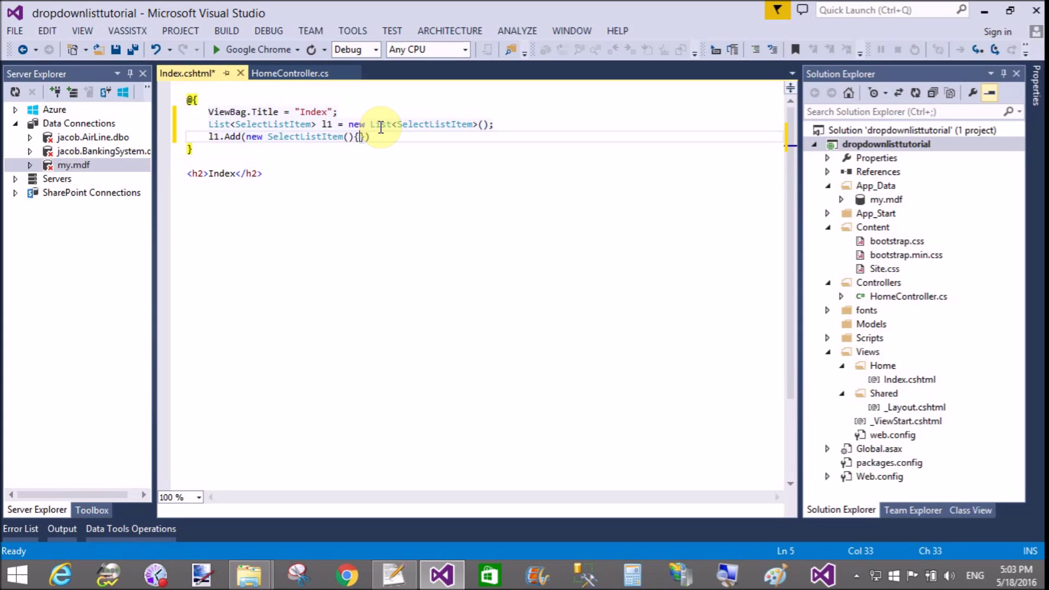
pyautogui.write('text')
pyautogui.press('Tab')
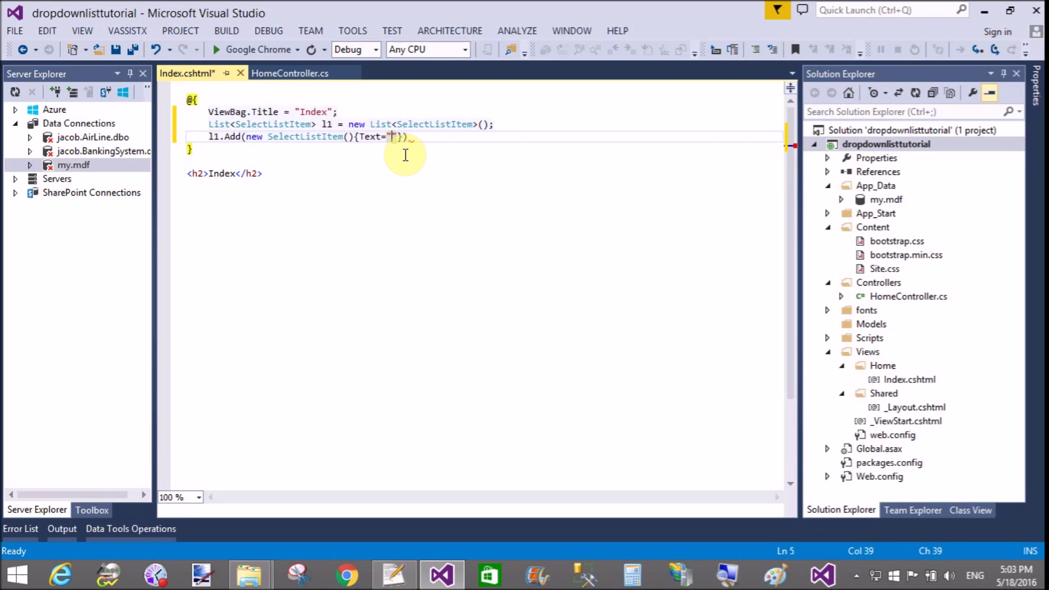
pyautogui.write('Ap')
pyautogui.write('al')
pyautogui.press('Tab')
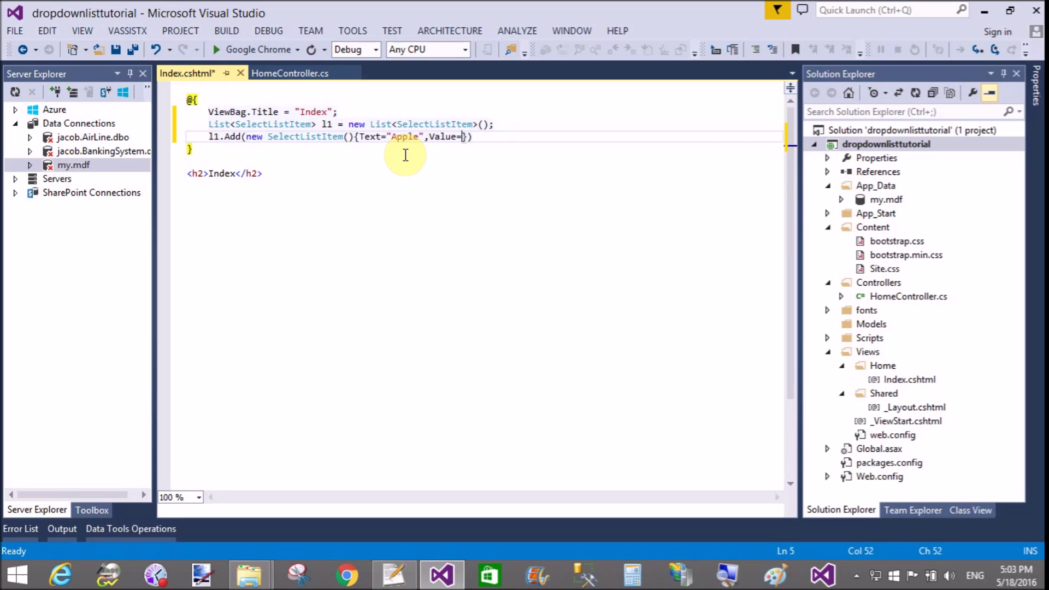
pyautogui.write('"20" }')
pyautogui.write(');')
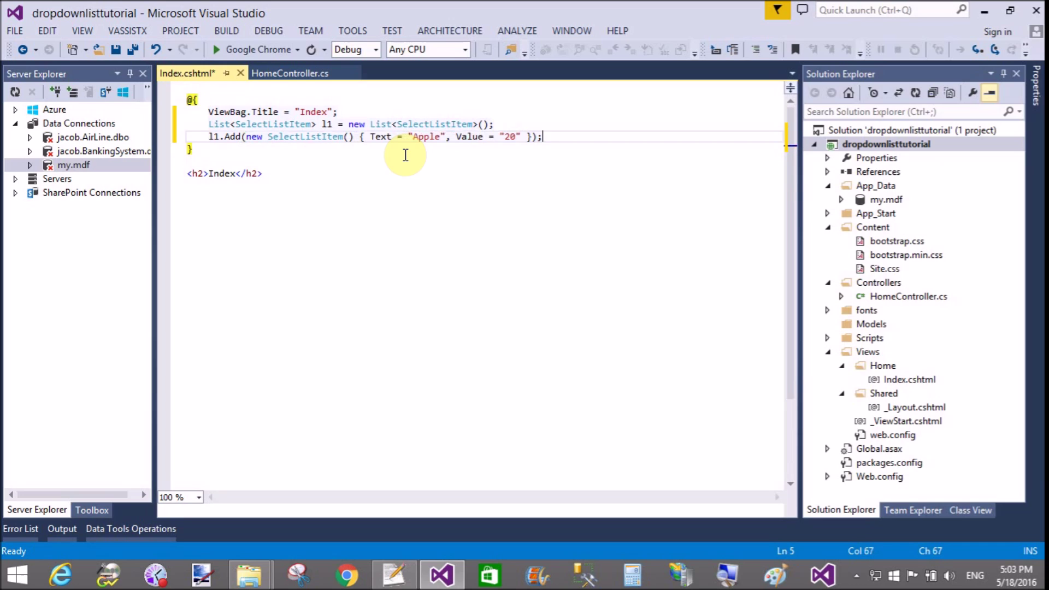
pyautogui.press('Return')
# Duplicate the Apple item line three times below the original
pyautogui.moveTo(549, 136); pyautogui.dragTo(123, 134)
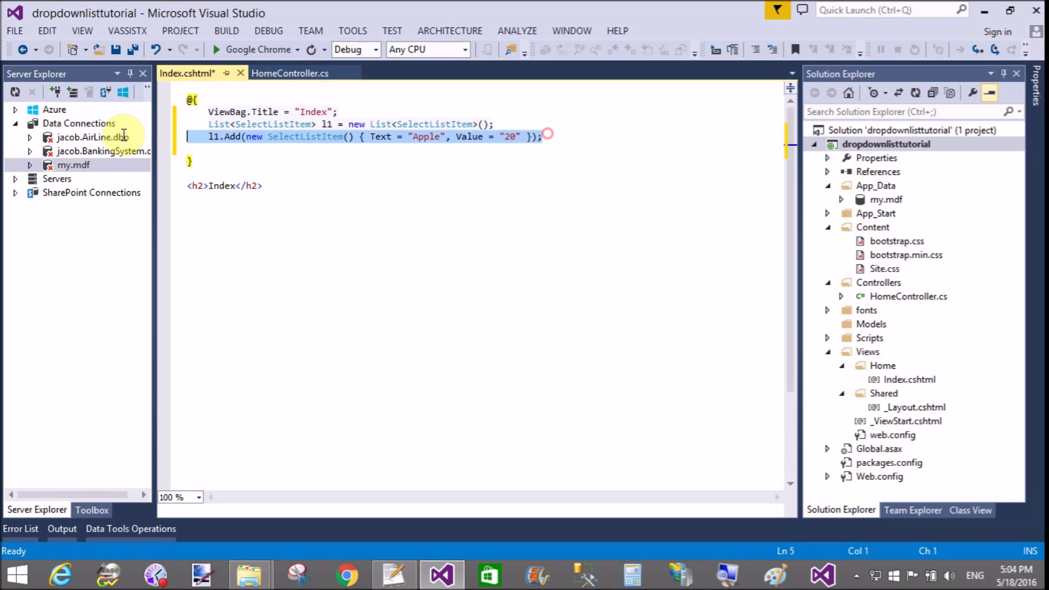
pyautogui.hotkey('ctrl', 'c')
pyautogui.click(205, 148)
pyautogui.hotkey('ctrl', 'v')
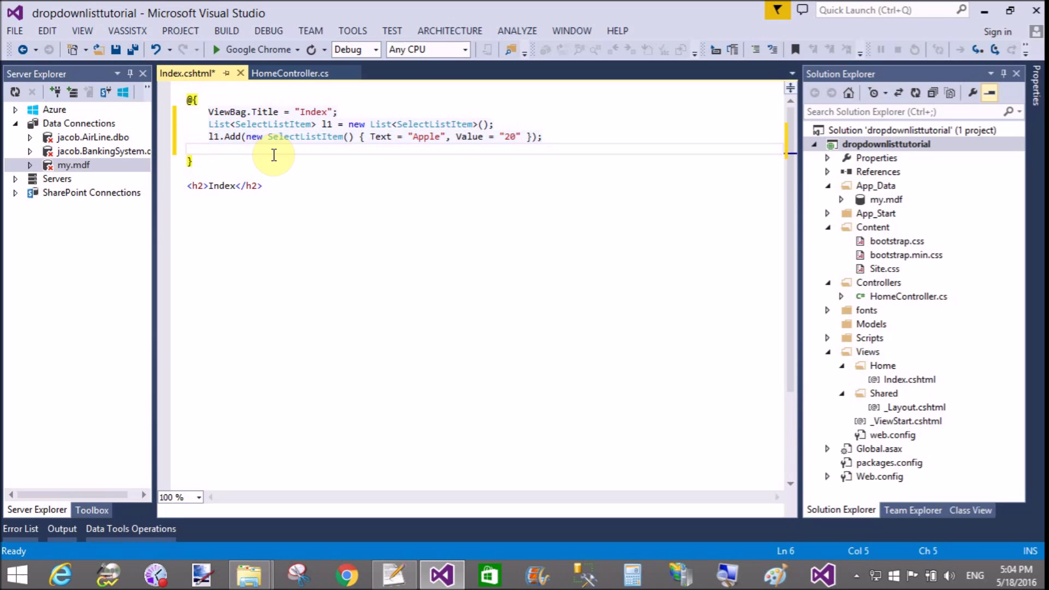
pyautogui.press('Return')
pyautogui.hotkey('ctrl', 'v')
pyautogui.press('Return')
pyautogui.hotkey('ctrl', 'v')
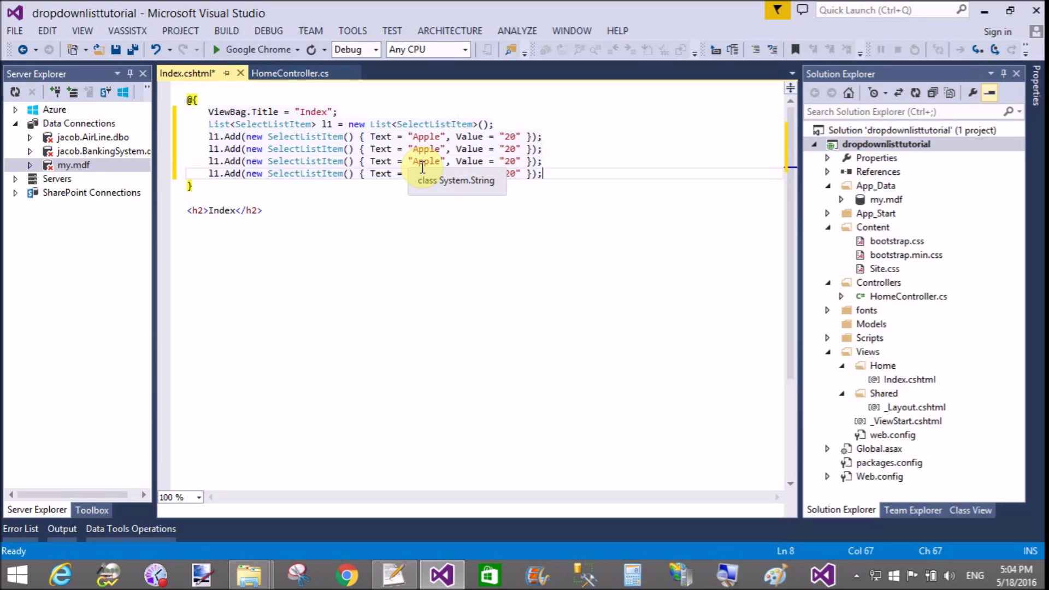
# Change the second and third copies to mango 30 and Grapes 40
pyautogui.click(441, 150)
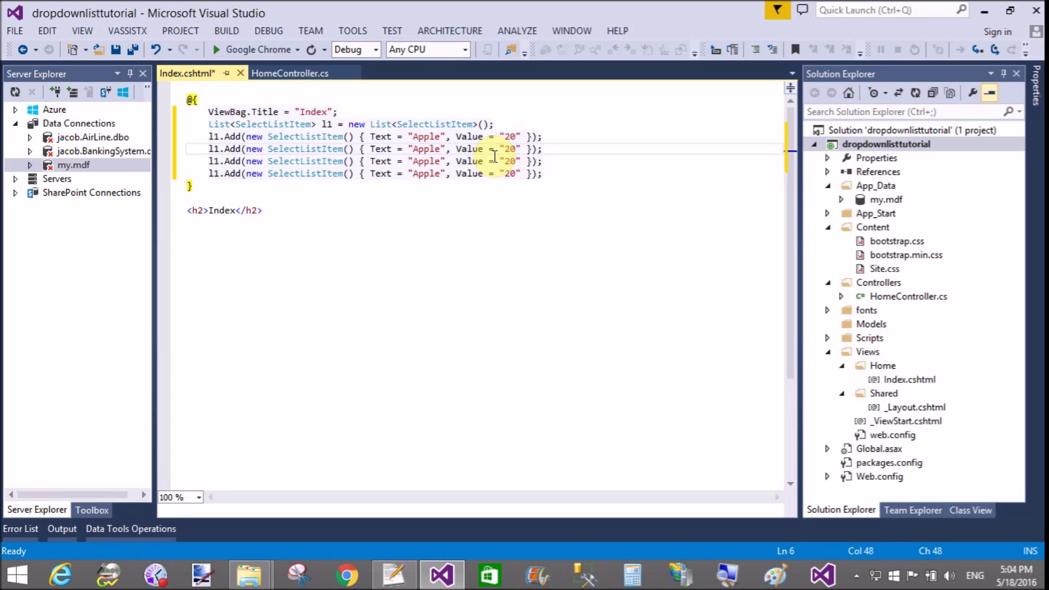
pyautogui.press('BackSpace')
pyautogui.press('BackSpace')
pyautogui.press('BackSpace')
pyautogui.press('BackSpace')
pyautogui.press('BackSpace')
pyautogui.write('mang')
pyautogui.write('o')
pyautogui.click(510, 150)
pyautogui.press('BackSpace')
pyautogui.write('3')
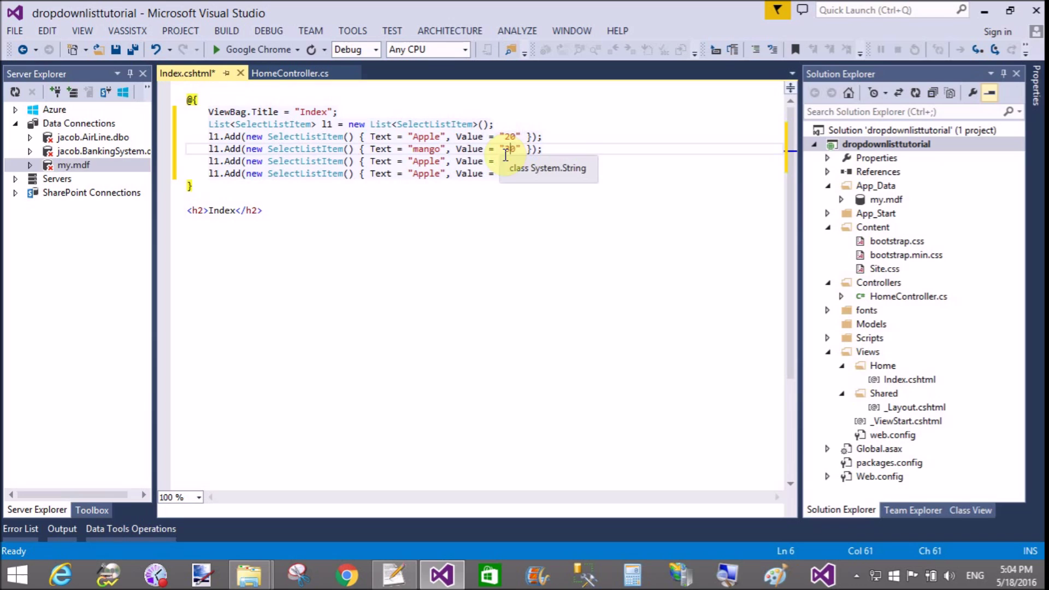
pyautogui.click(442, 161)
pyautogui.press('BackSpace')
pyautogui.press('BackSpace')
pyautogui.press('BackSpace')
pyautogui.press('BackSpace')
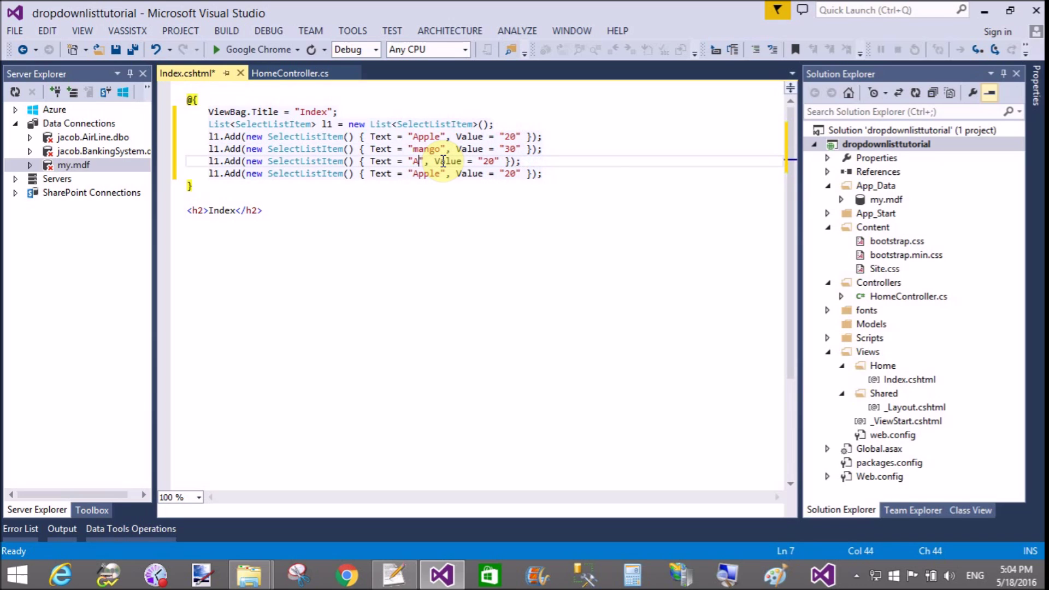
pyautogui.press('BackSpace')
pyautogui.write('Grapes')
pyautogui.click(516, 161)
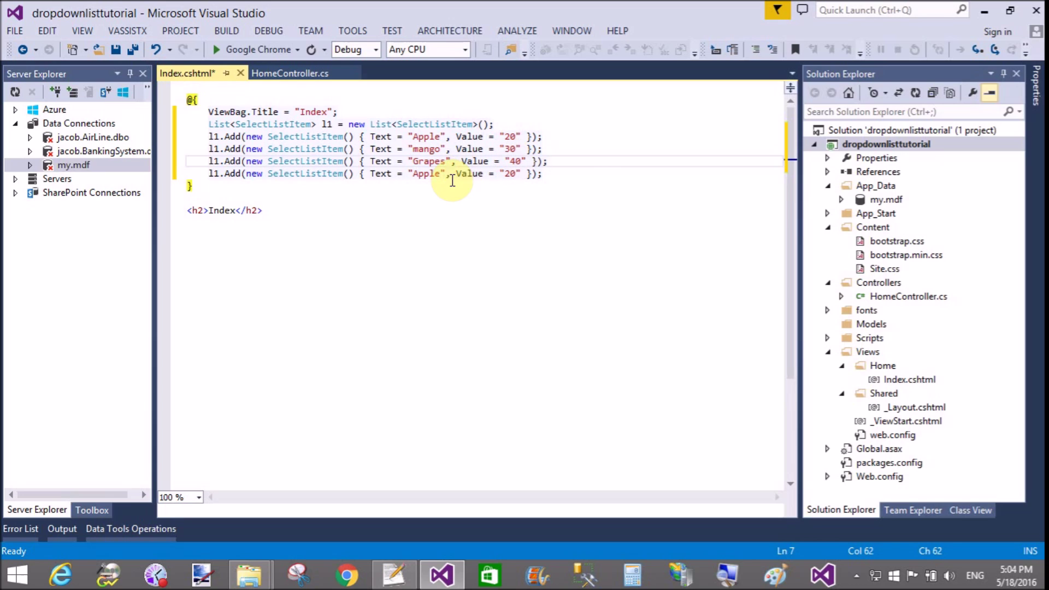
# Change the fourth copy to Orange 50 and save the view
pyautogui.click(438, 173)
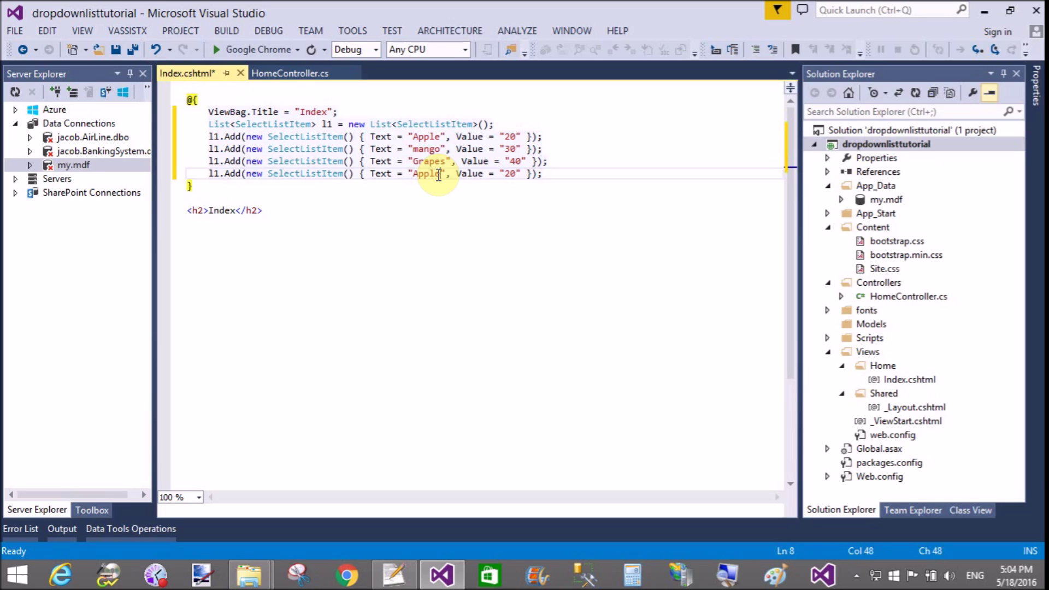
pyautogui.press('BackSpace')
pyautogui.press('BackSpace')
pyautogui.press('BackSpace')
pyautogui.press('BackSpace')
pyautogui.press('BackSpace')
pyautogui.write('O')
pyautogui.write('range')
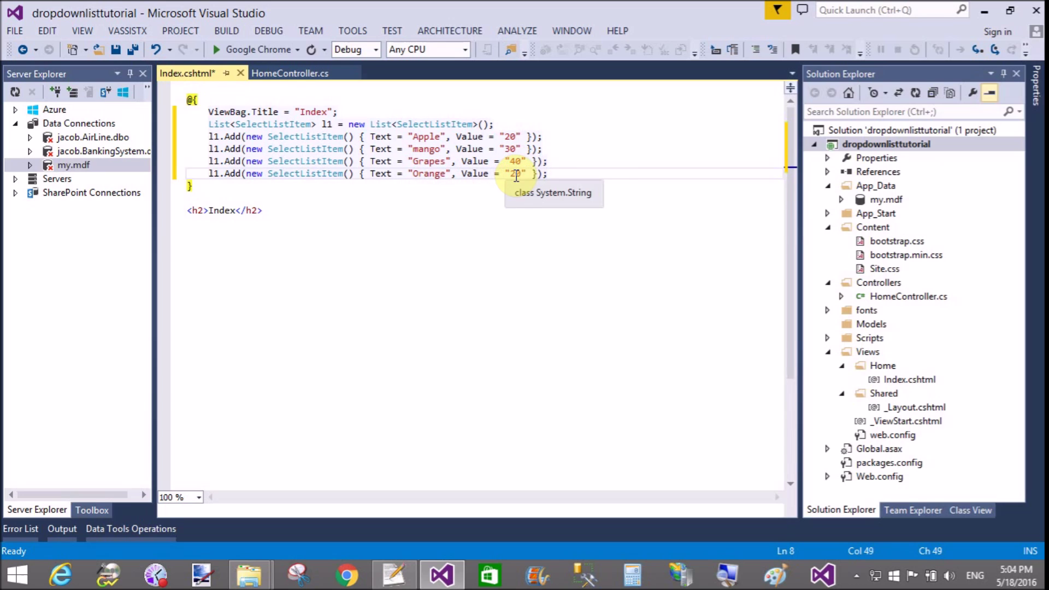
pyautogui.click(515, 177)
pyautogui.click(217, 249)
pyautogui.click(115, 49)
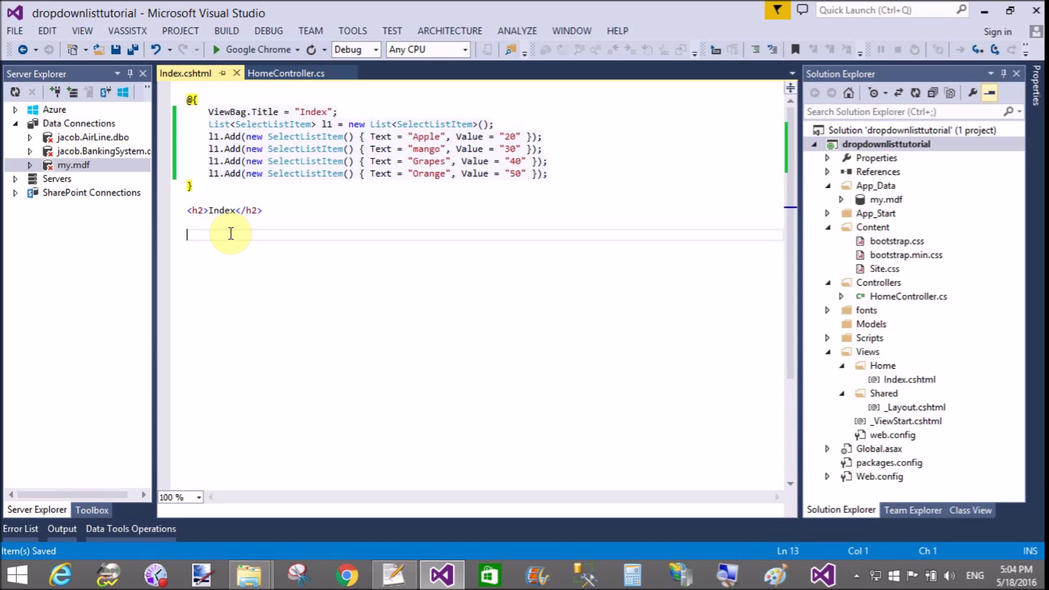
pyautogui.write('@Htm')
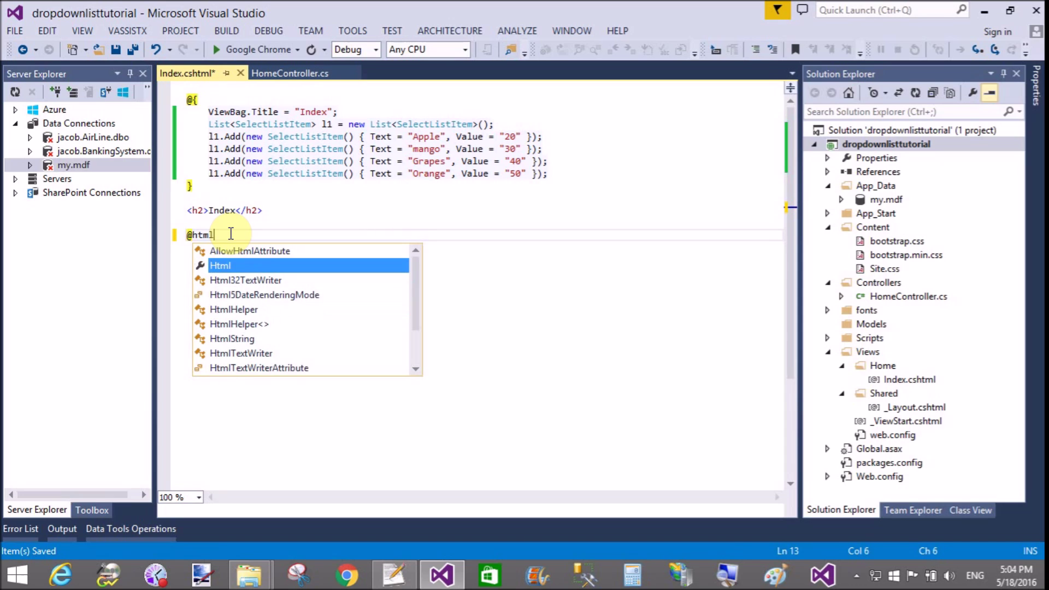
pyautogui.write('l.drop')
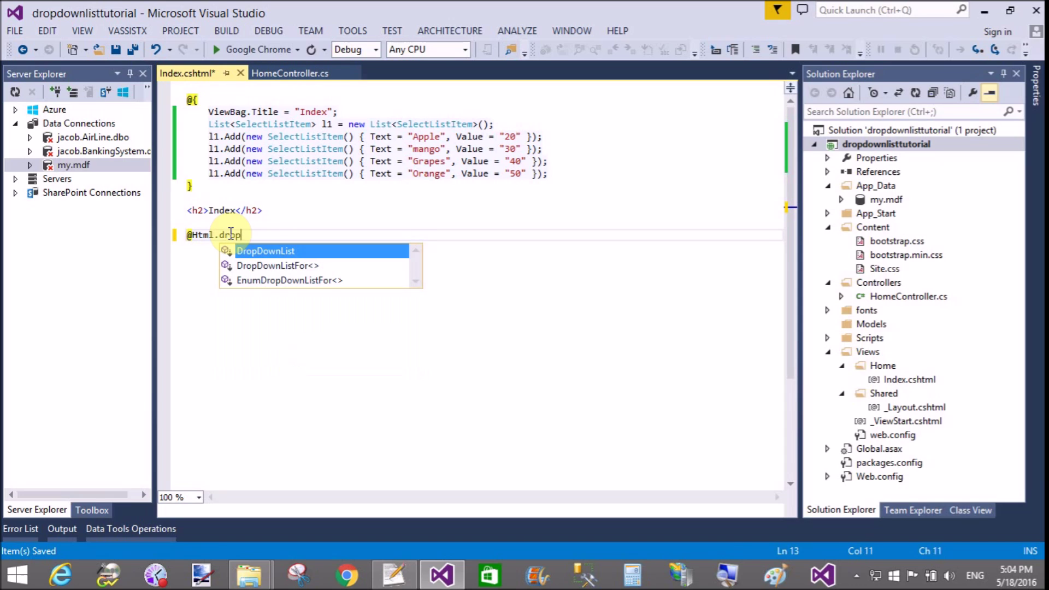
pyautogui.press('Tab')
pyautogui.write('("')
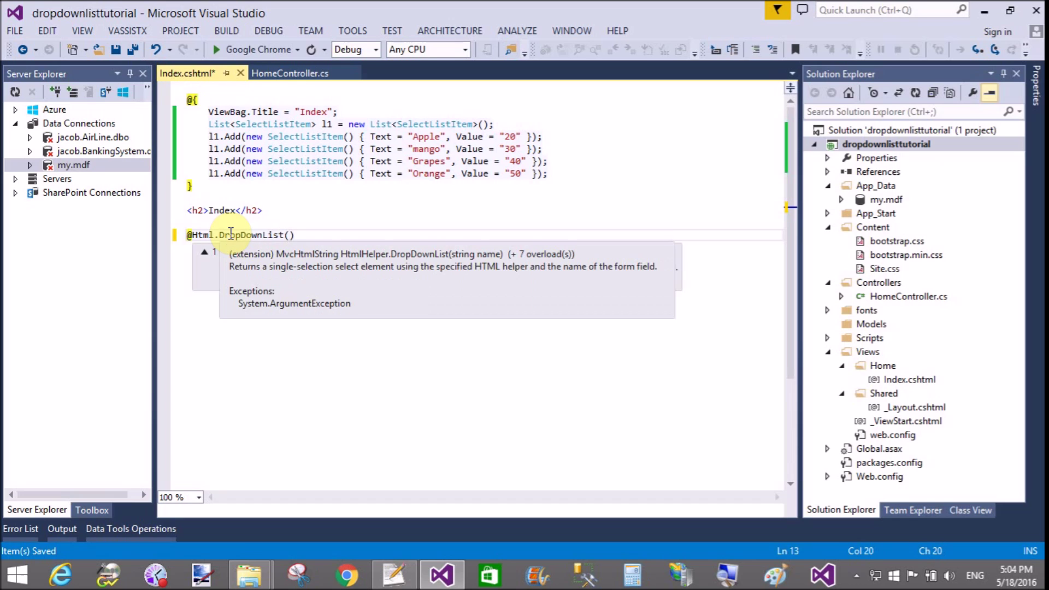
pyautogui.write('Fruit')
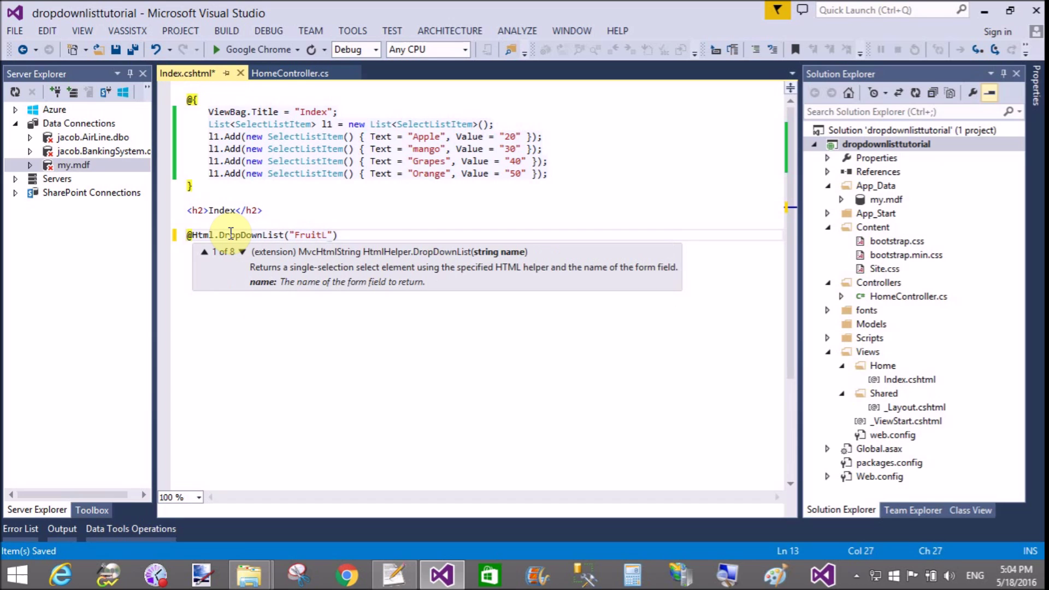
pyautogui.write('List')
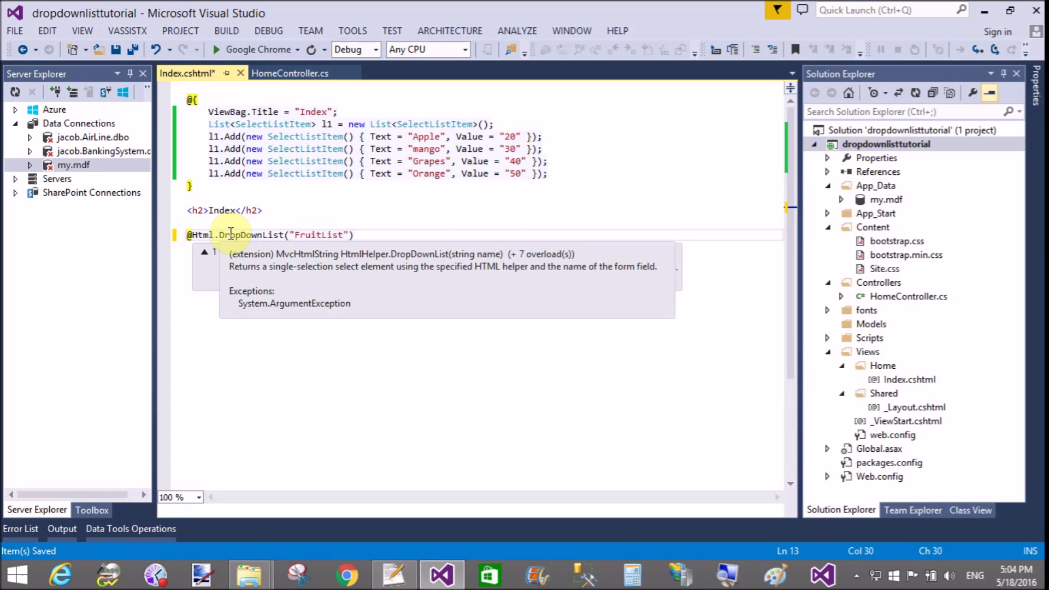
pyautogui.write('",')
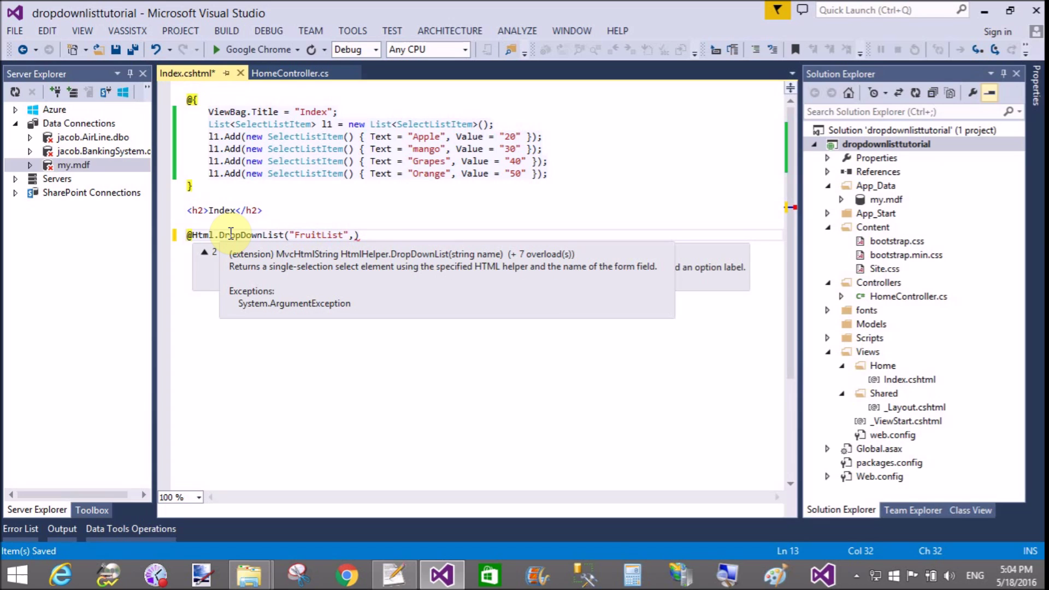
pyautogui.write('l1,')
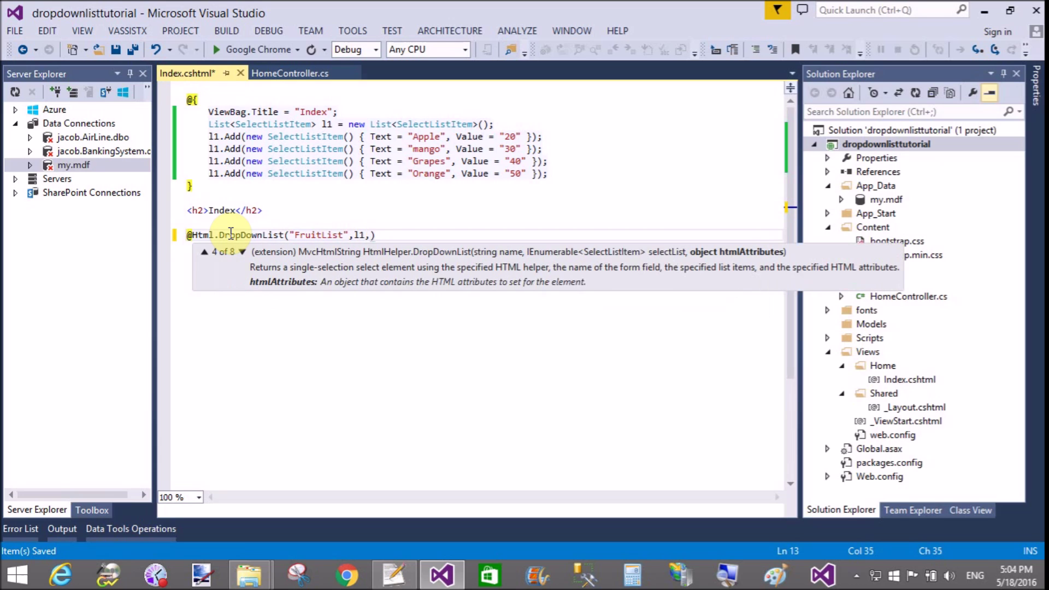
pyautogui.write('"select"')
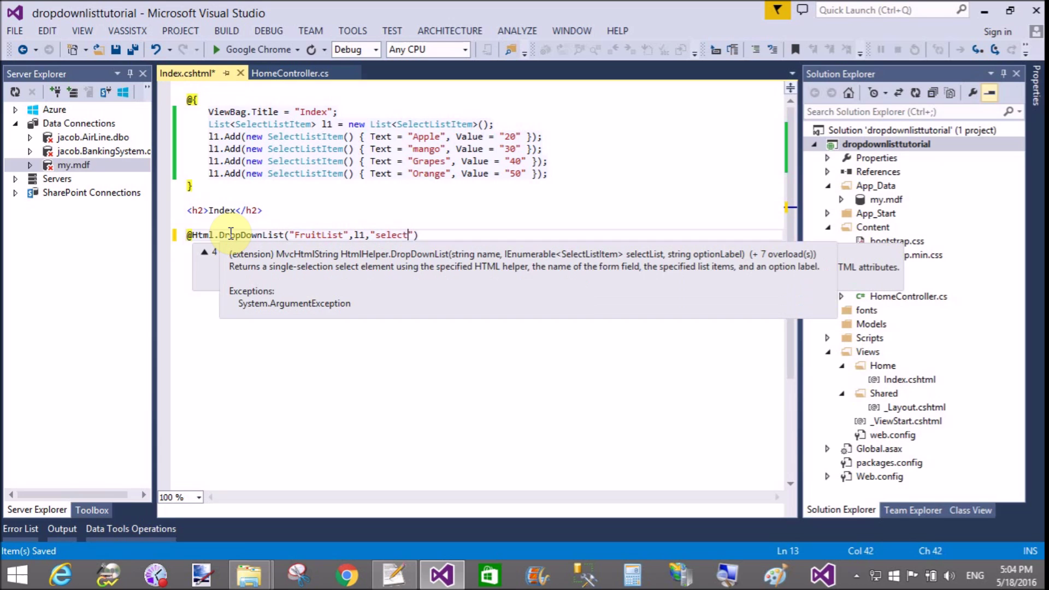
pyautogui.write(')')
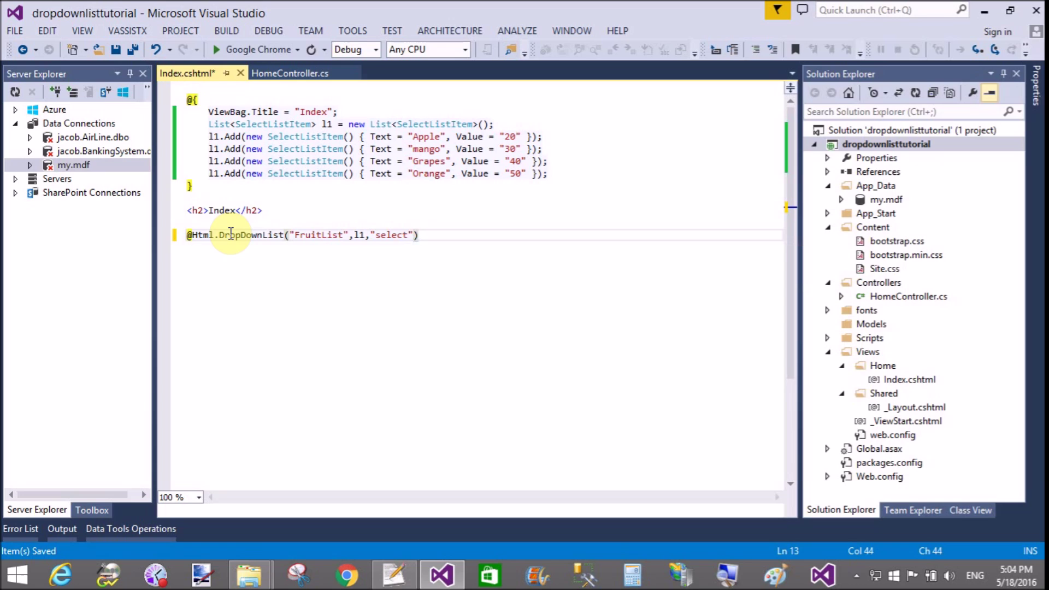
pyautogui.click(216, 292)
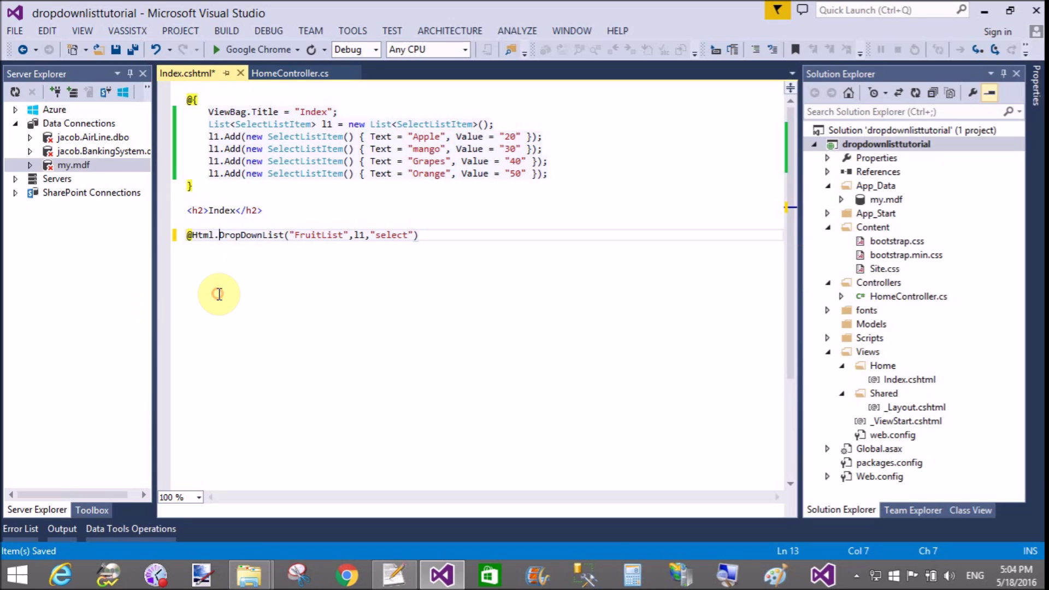
pyautogui.click(115, 47)
pyautogui.click(409, 235)
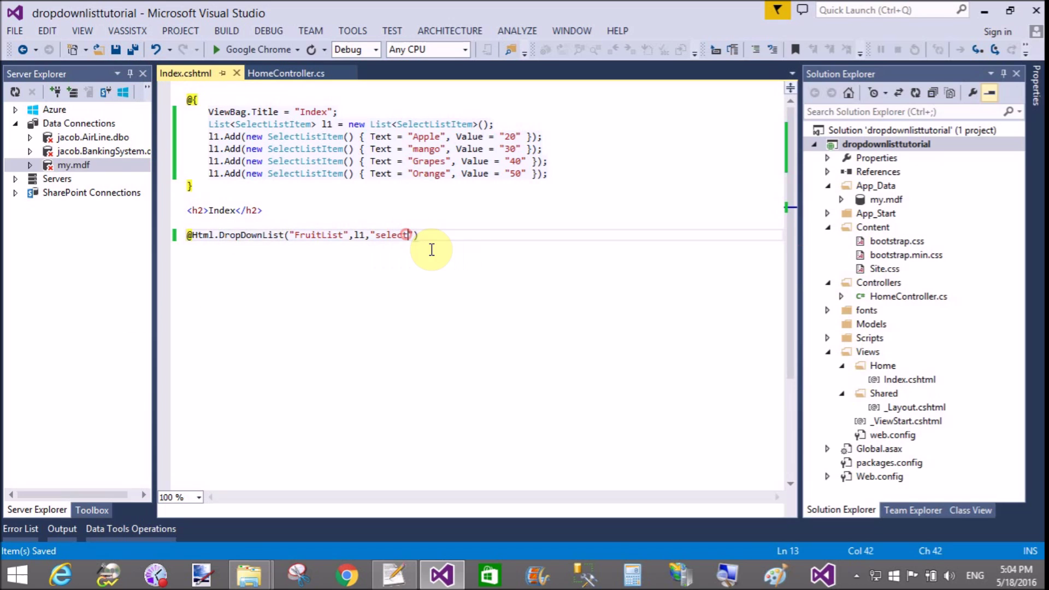
pyautogui.write('any fr')
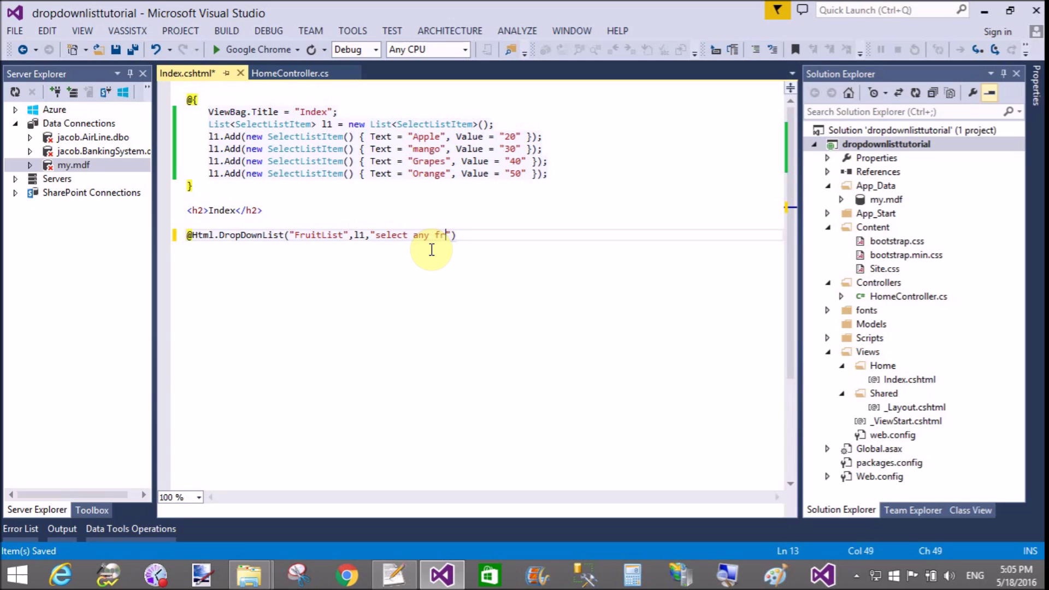
pyautogui.write('uit')
pyautogui.click(116, 50)
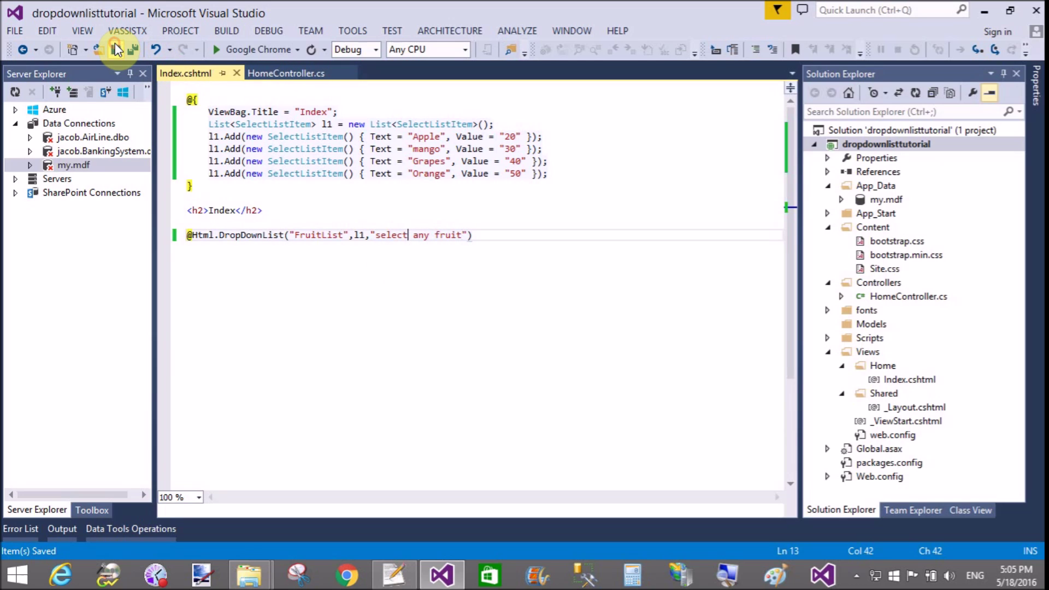
# Run the app in Chrome, check the fruit dropdown's items, and close the browser
pyautogui.click(266, 50)
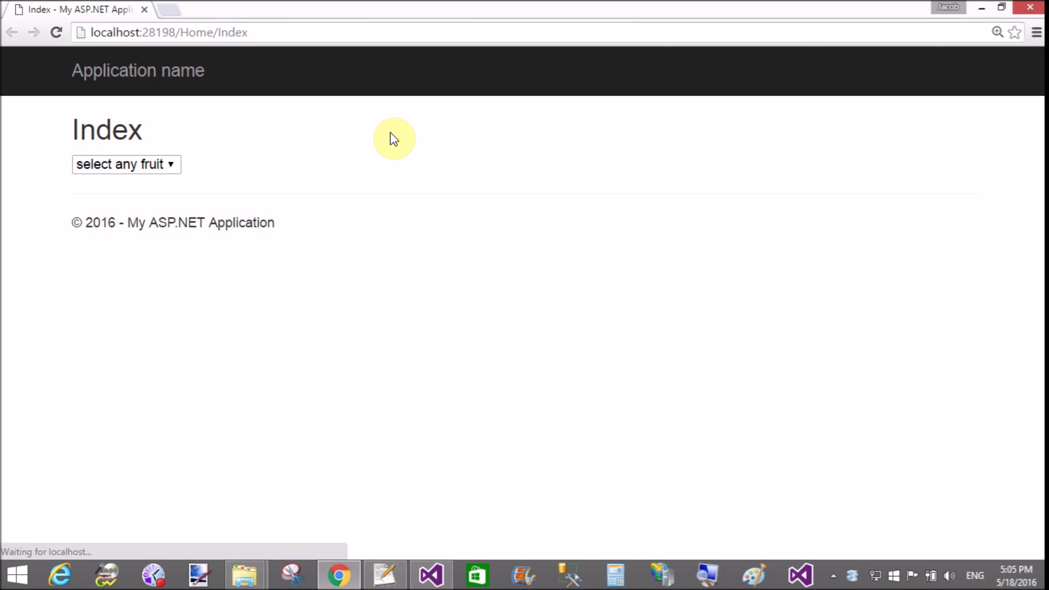
pyautogui.click(177, 167)
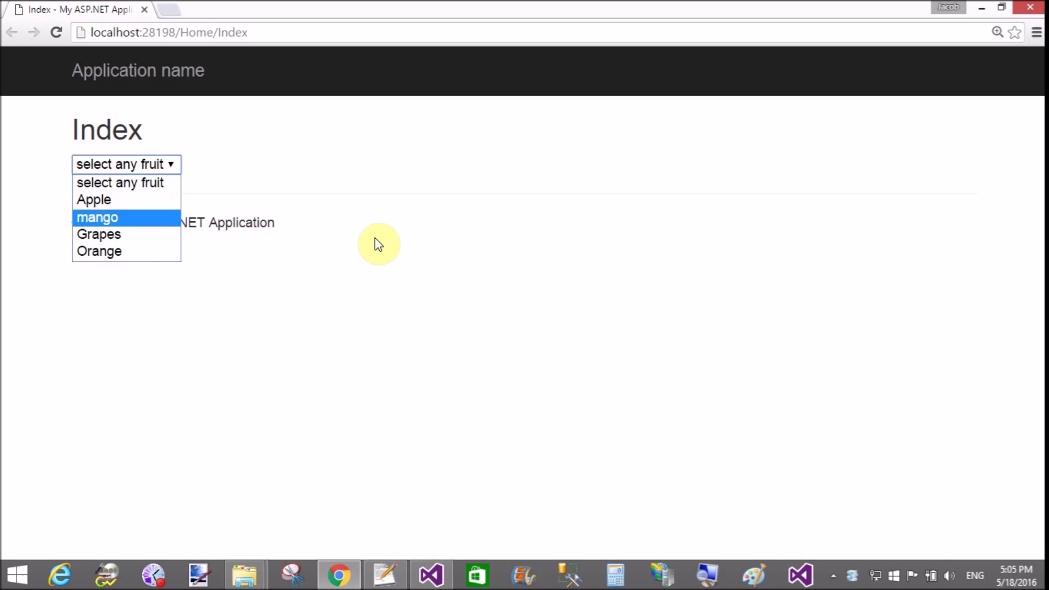
pyautogui.click(491, 197)
pyautogui.click(1026, 11)
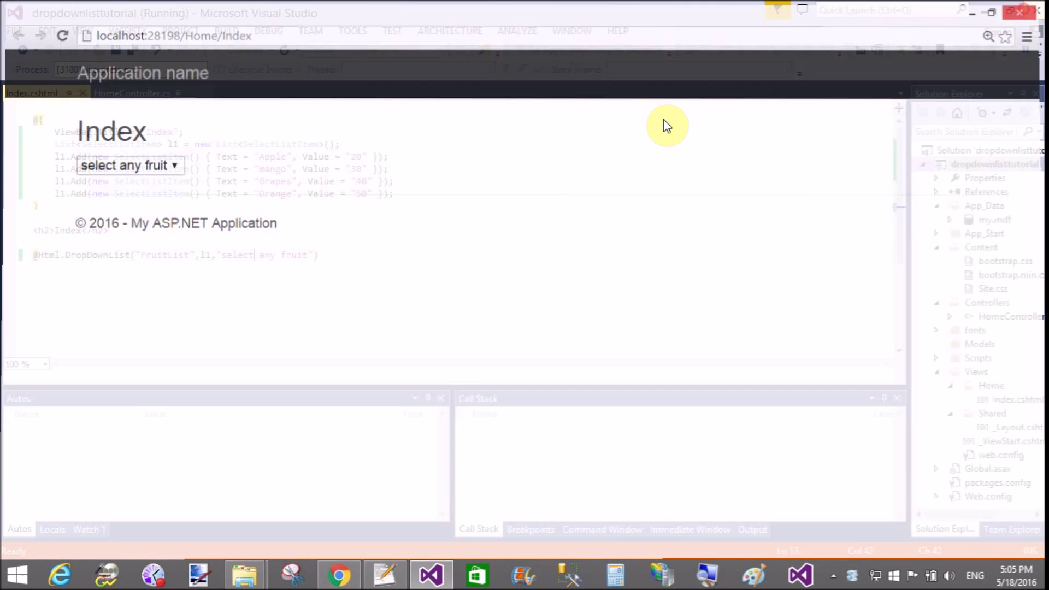
# Stop debugging from the DEBUG menu
pyautogui.click(188, 193)
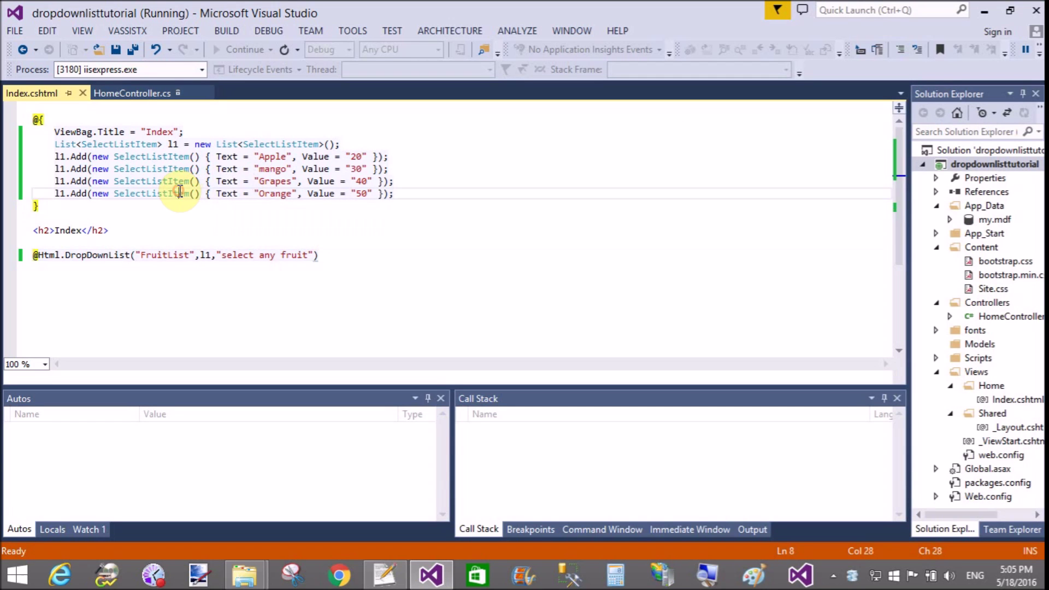
pyautogui.click(271, 31)
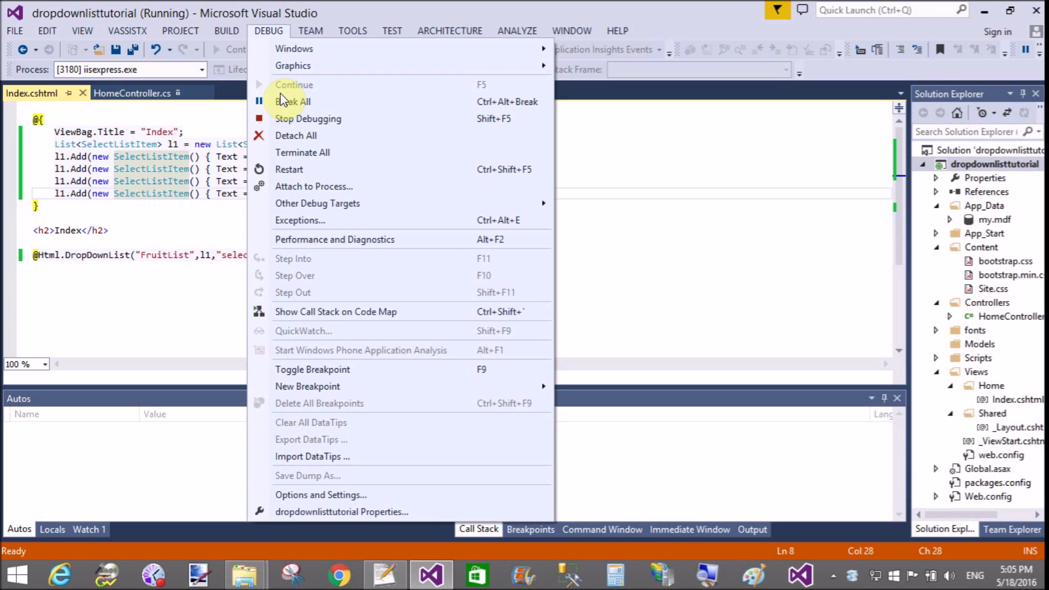
pyautogui.click(282, 120)
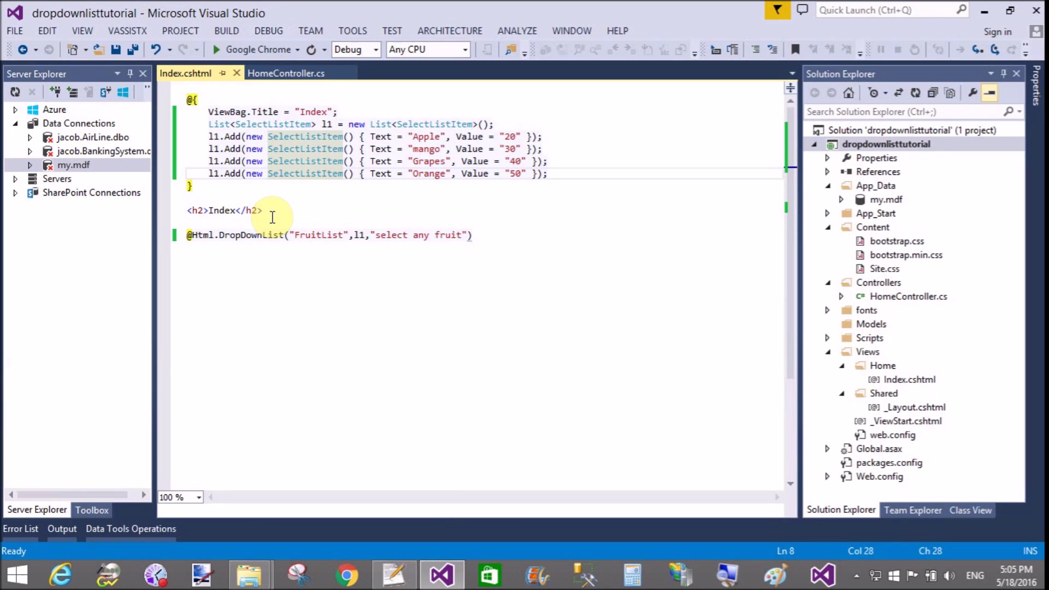
# Duplicate the Index action in HomeController.cs and rename the copy to Databaseexample
pyautogui.click(272, 198)
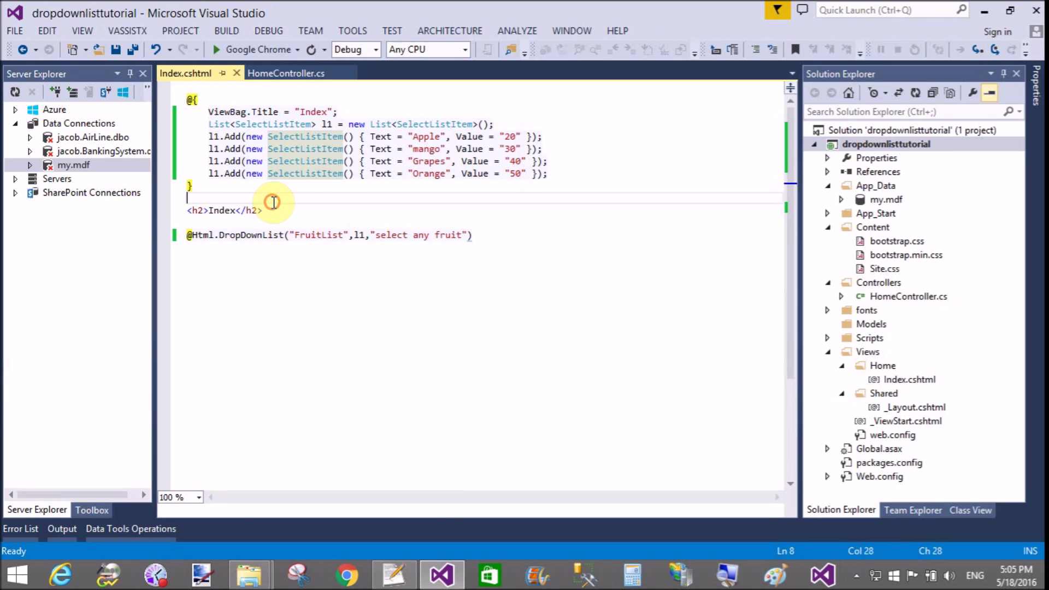
pyautogui.click(114, 51)
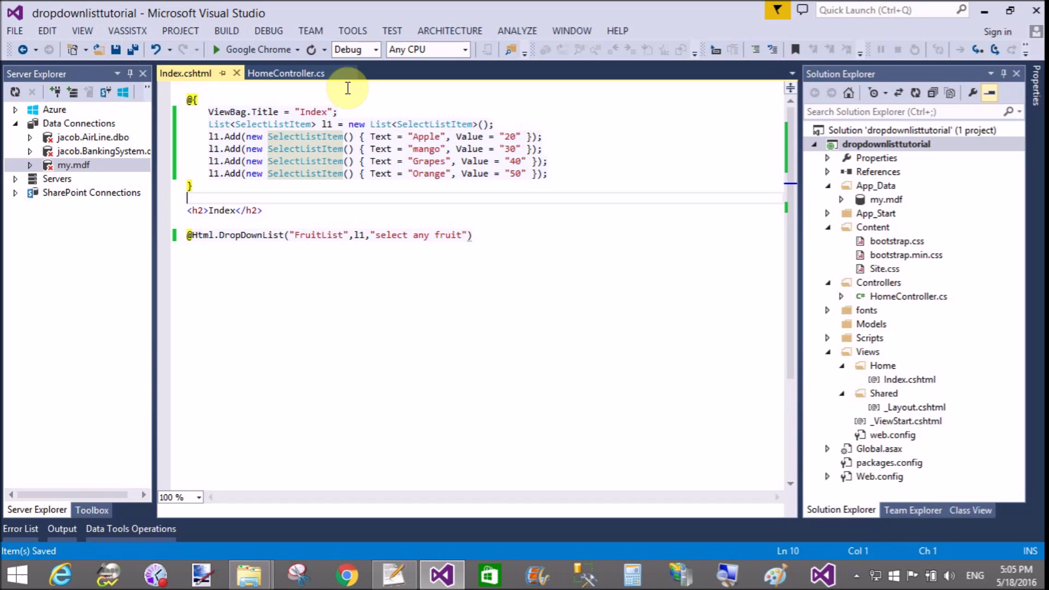
pyautogui.click(284, 73)
pyautogui.moveTo(237, 296); pyautogui.dragTo(231, 270)
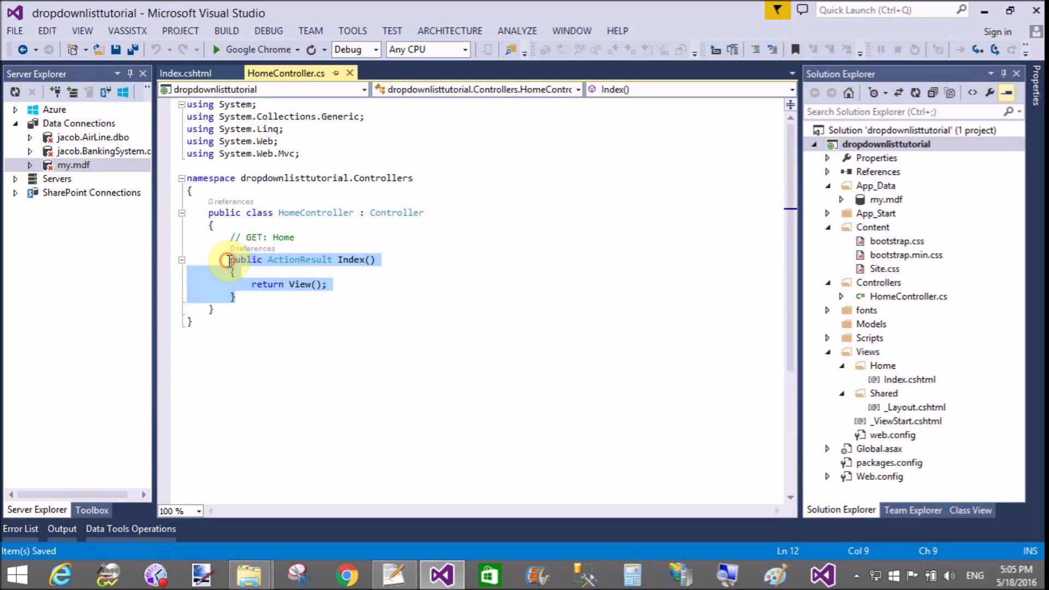
pyautogui.click(262, 297)
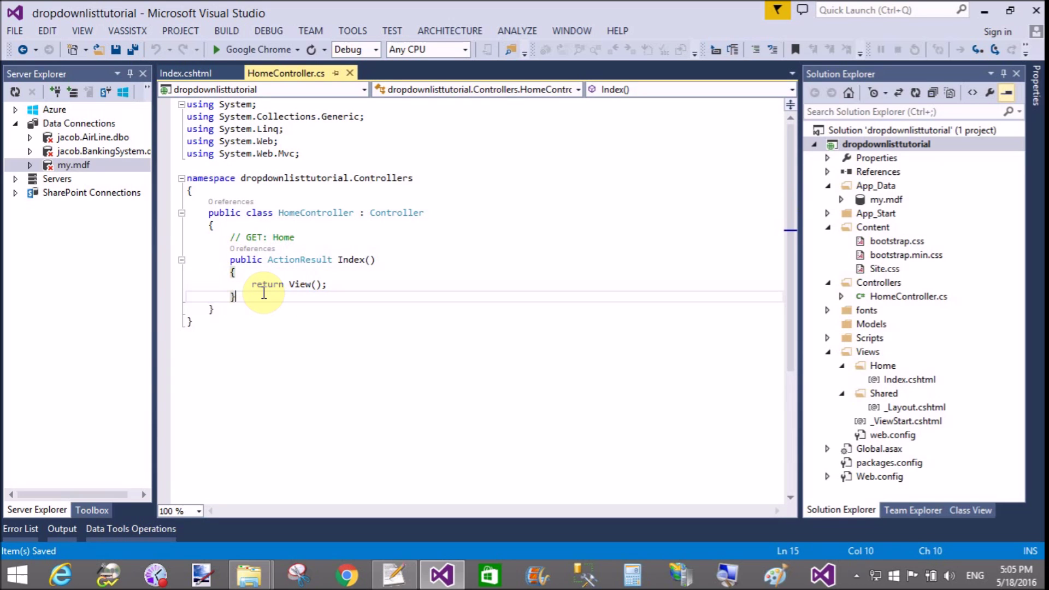
pyautogui.press('Return')
pyautogui.write('public ActionResult Index()         {             return View();         }')
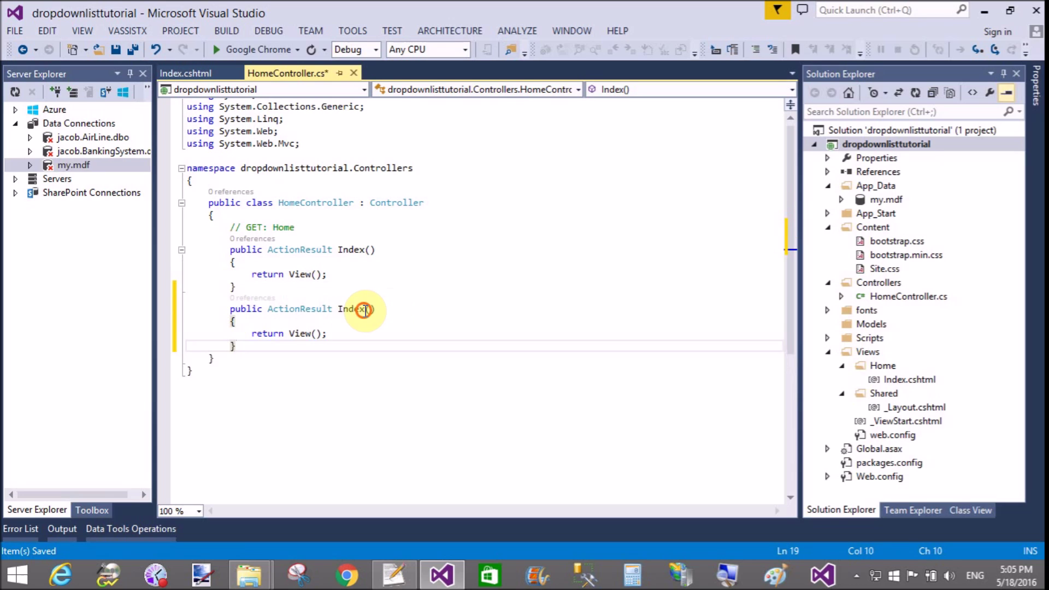
pyautogui.click(339, 309)
pyautogui.press('Delete')
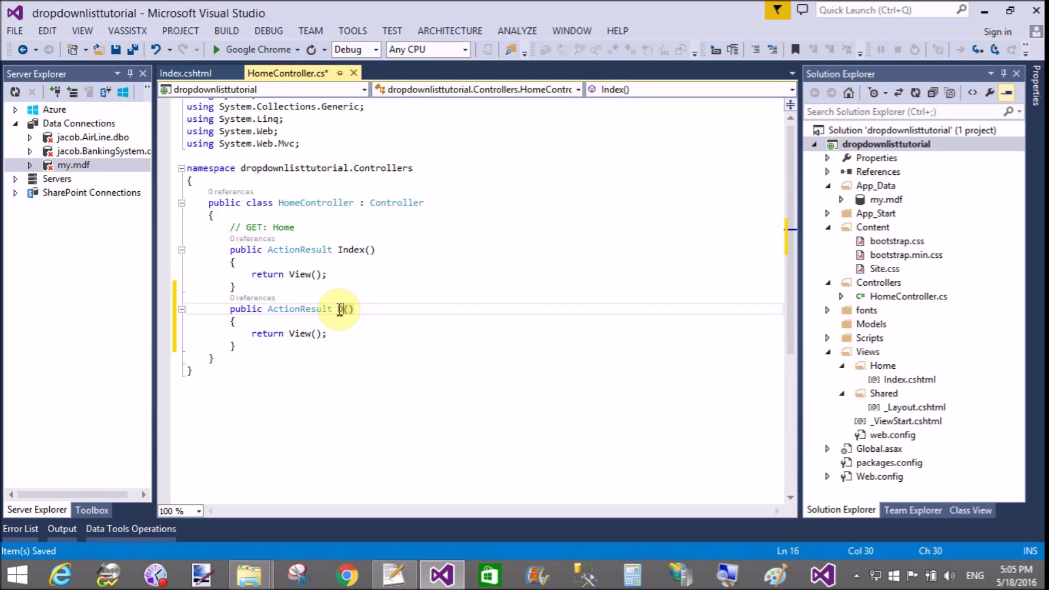
pyautogui.write('Databasee')
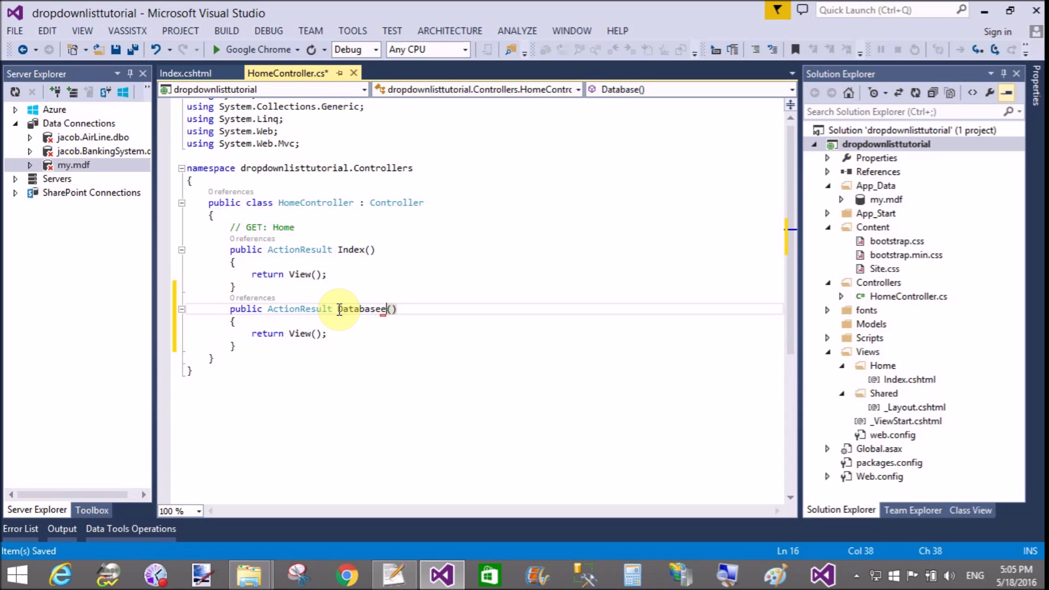
pyautogui.write('xample')
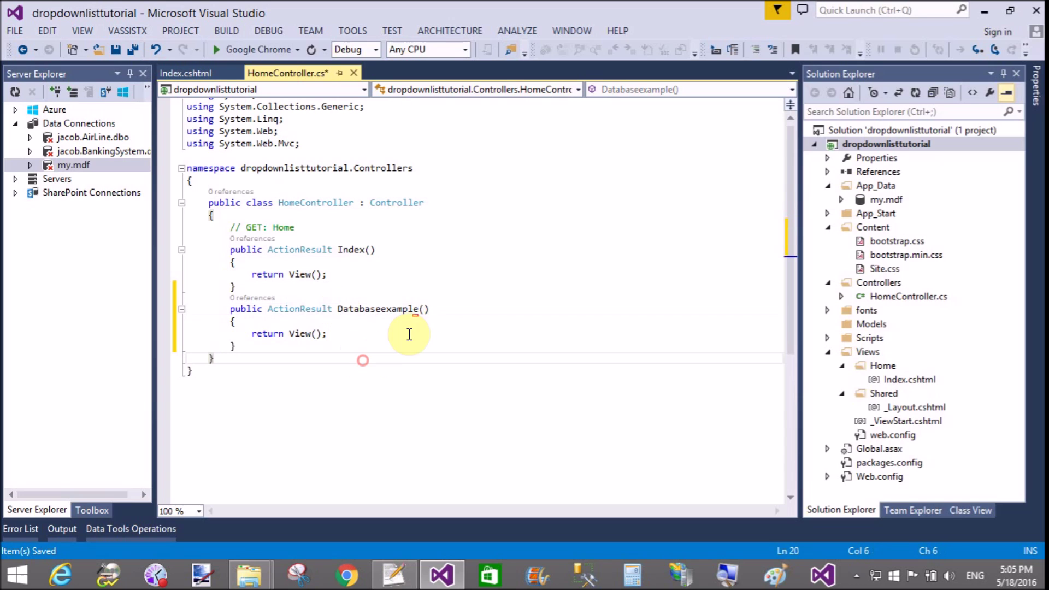
pyautogui.moveTo(419, 309); pyautogui.dragTo(339, 308)
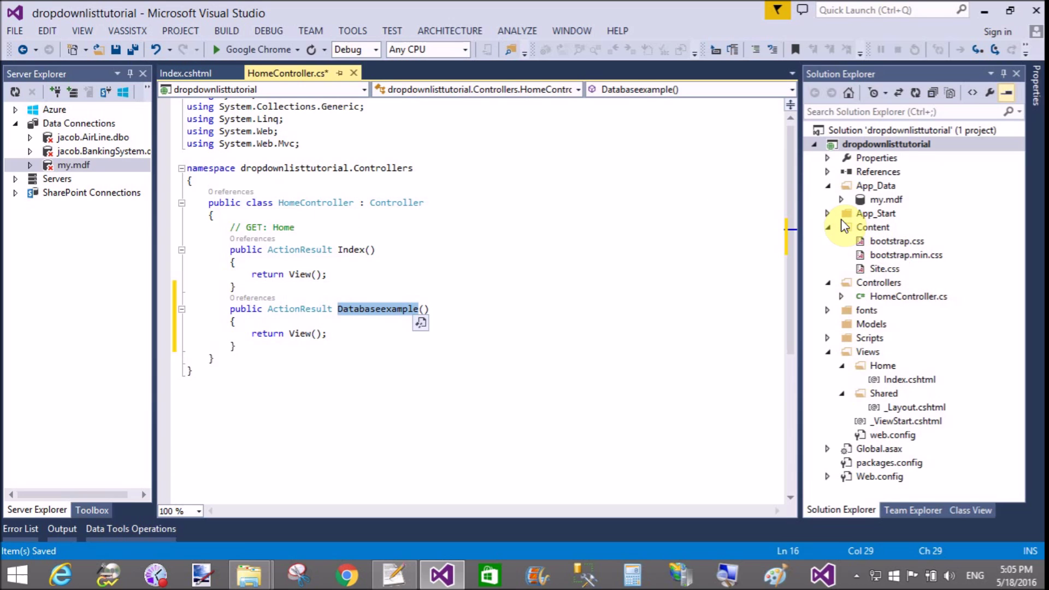
pyautogui.click(828, 213)
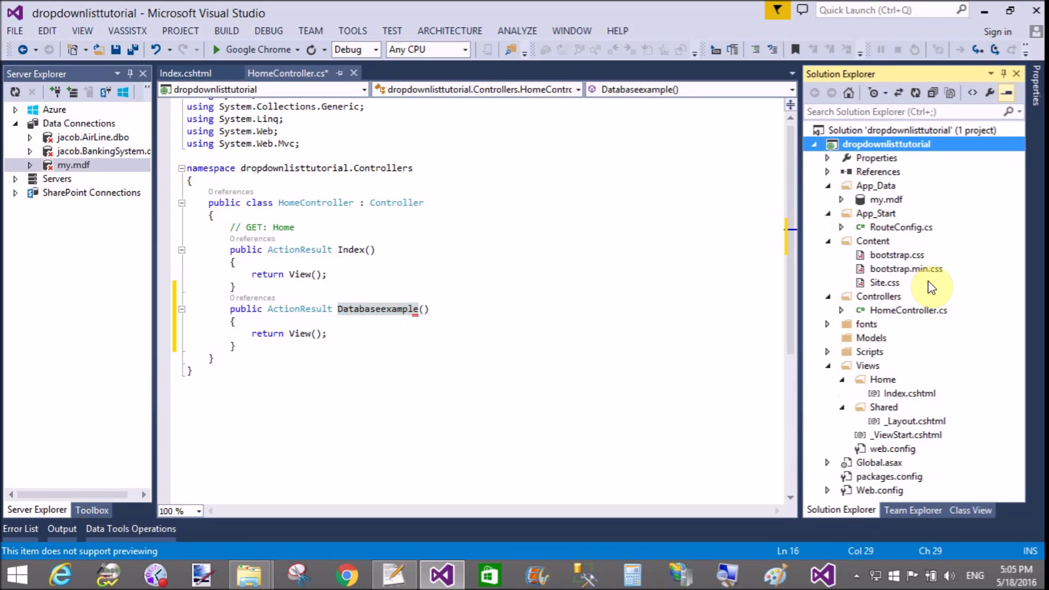
# Set RouteConfig.cs's default action to "Databaseexample", save it, and close the file
pyautogui.click(902, 230)
pyautogui.doubleClick(901, 231)
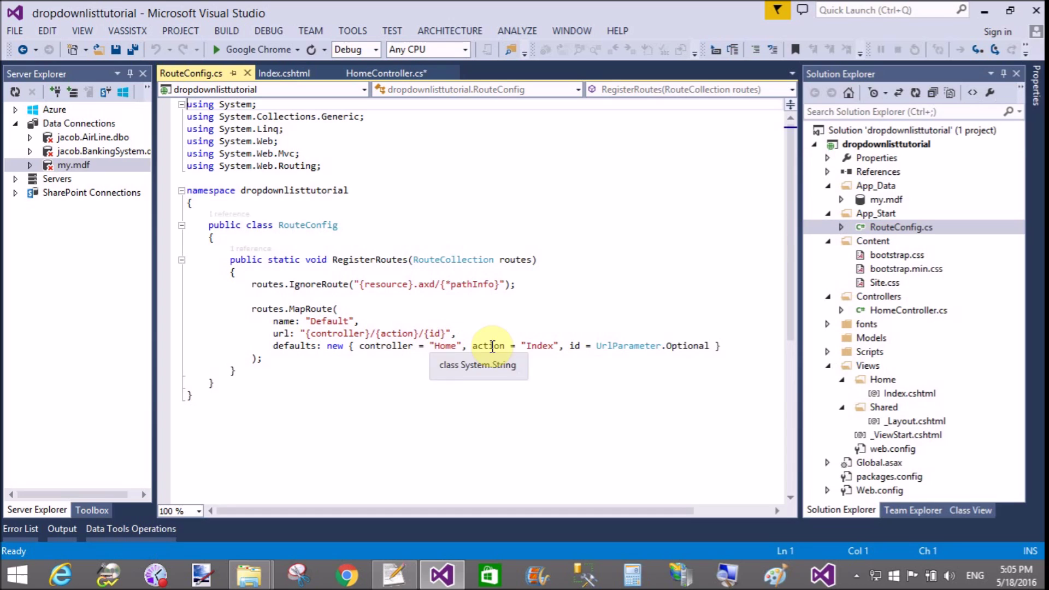
pyautogui.doubleClick(529, 345)
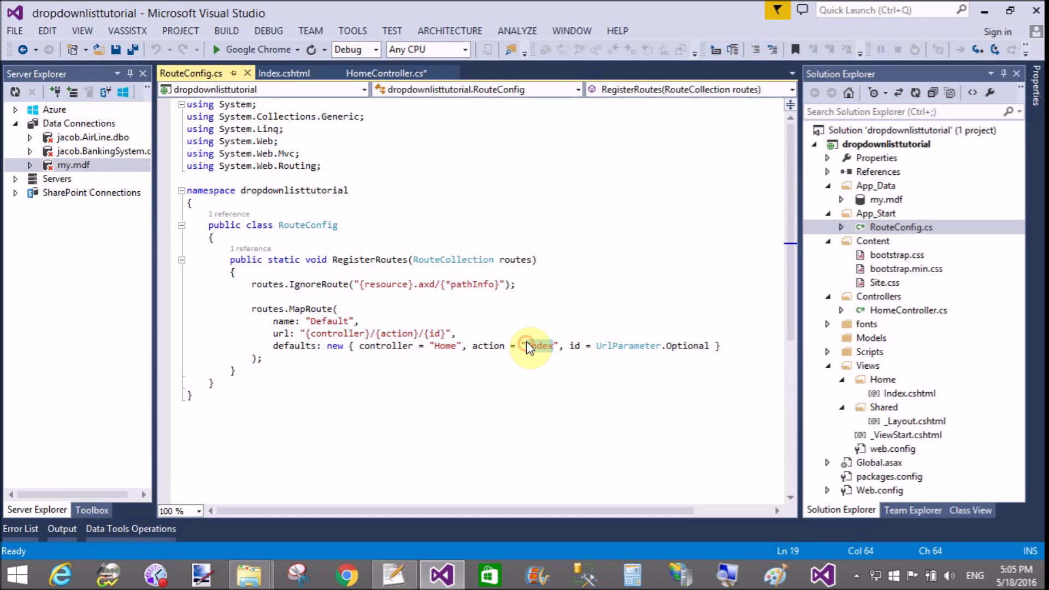
pyautogui.write('Databaseexample')
pyautogui.click(519, 368)
pyautogui.click(115, 51)
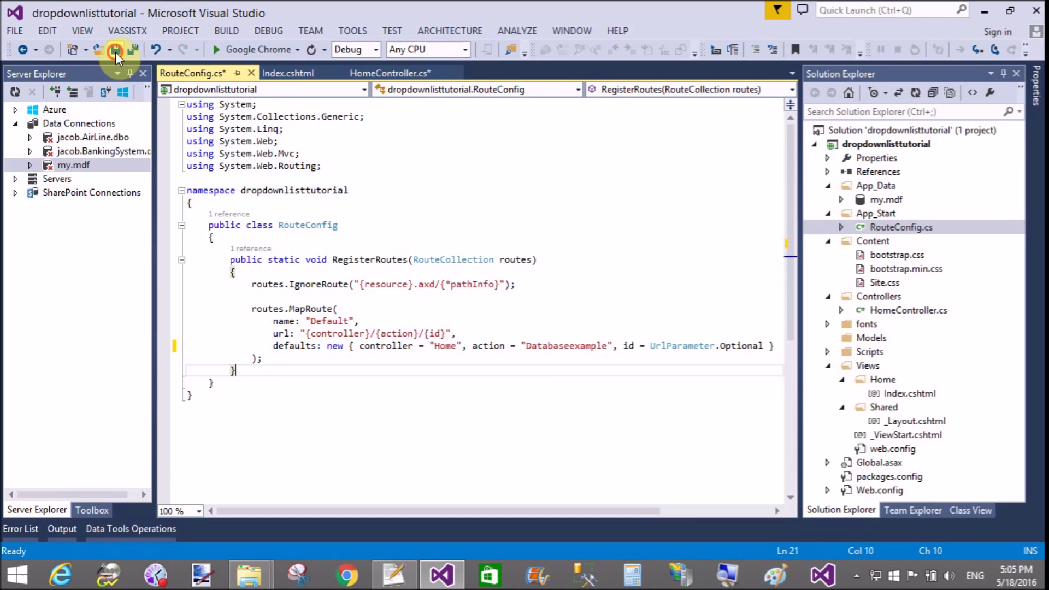
pyautogui.click(297, 301)
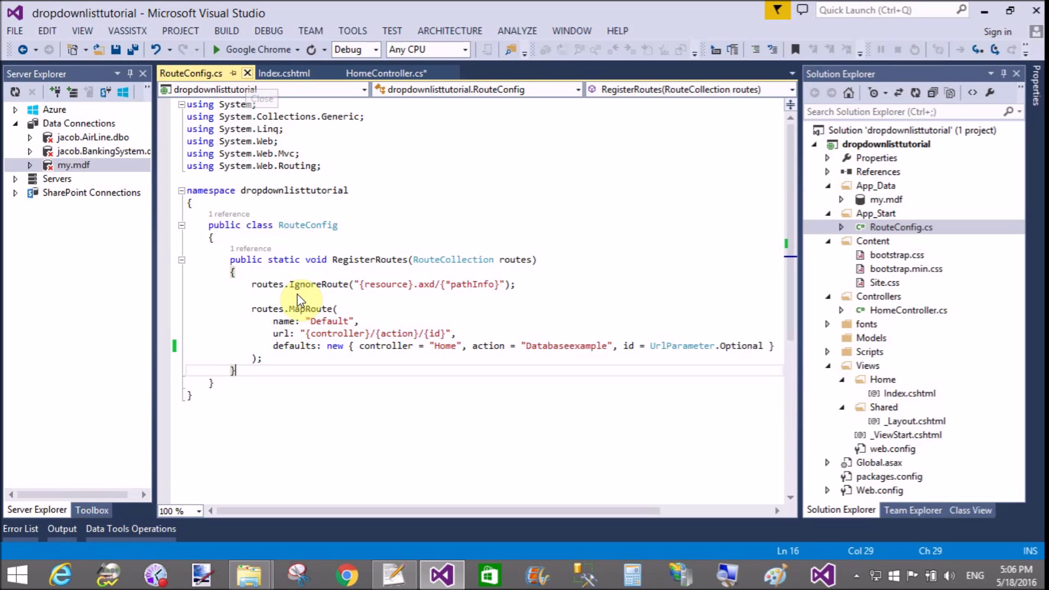
pyautogui.click(246, 74)
pyautogui.click(327, 367)
pyautogui.click(250, 323)
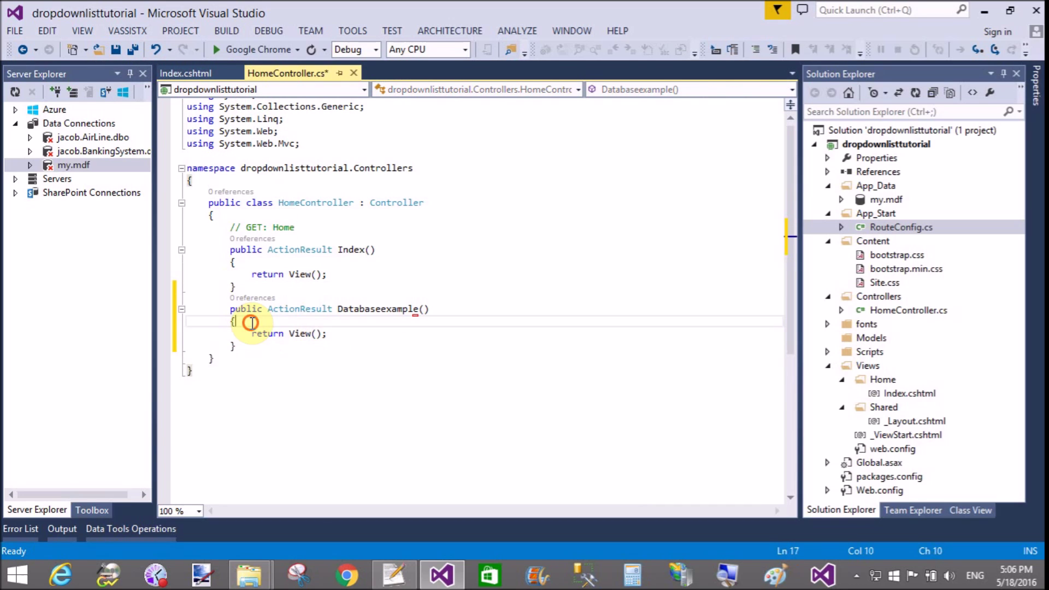
pyautogui.click(888, 198)
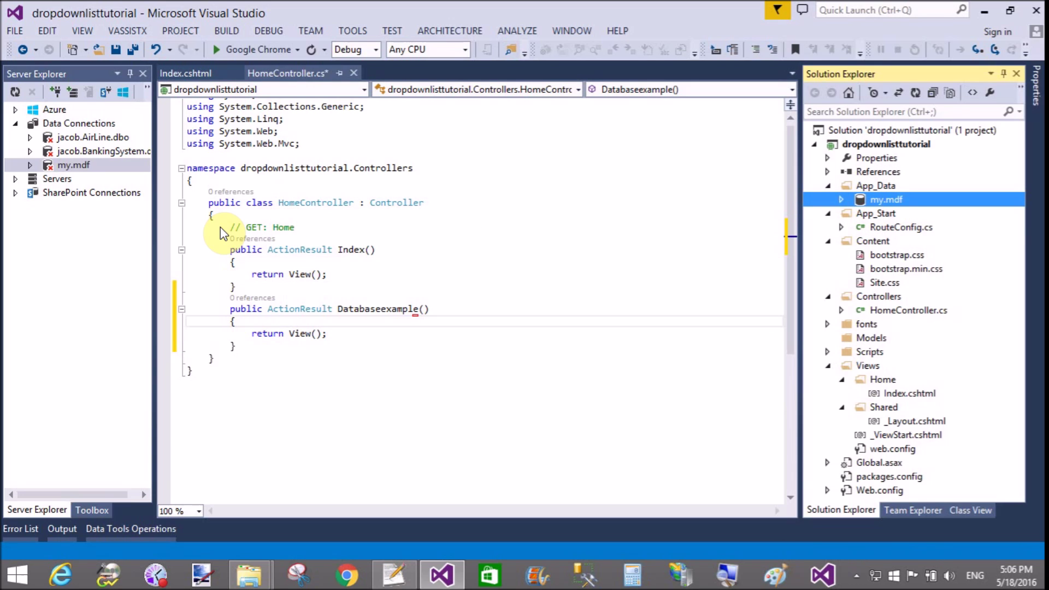
pyautogui.moveTo(220, 233); pyautogui.dragTo(222, 236)
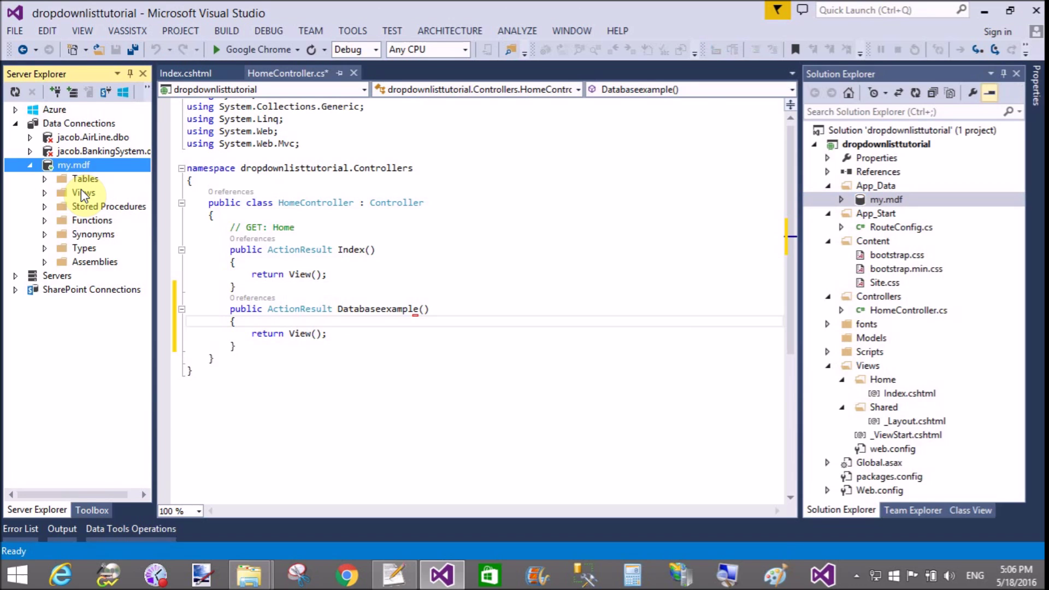
pyautogui.click(43, 179)
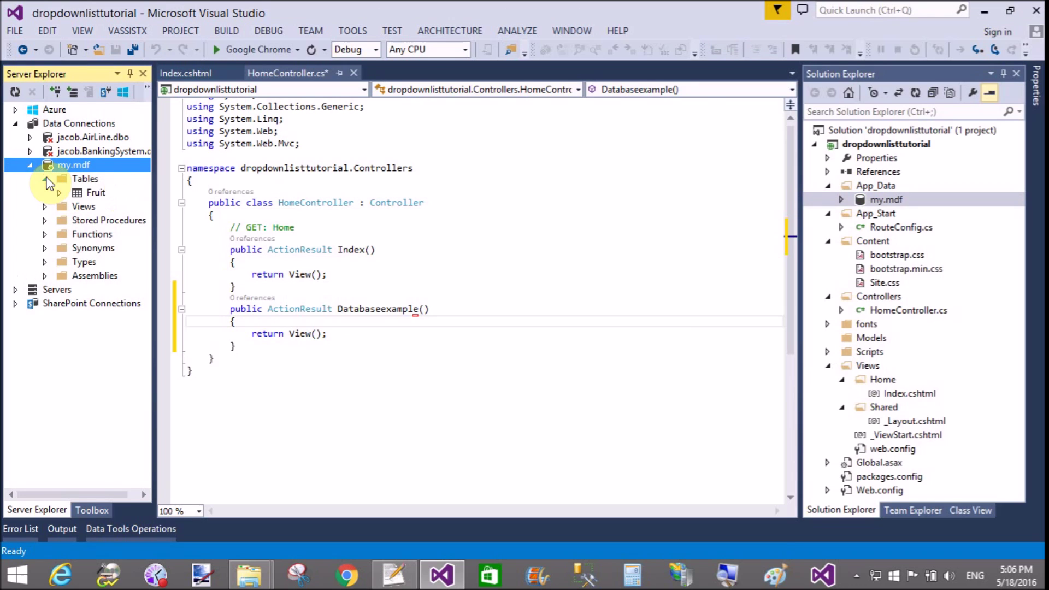
pyautogui.rightClick(91, 193)
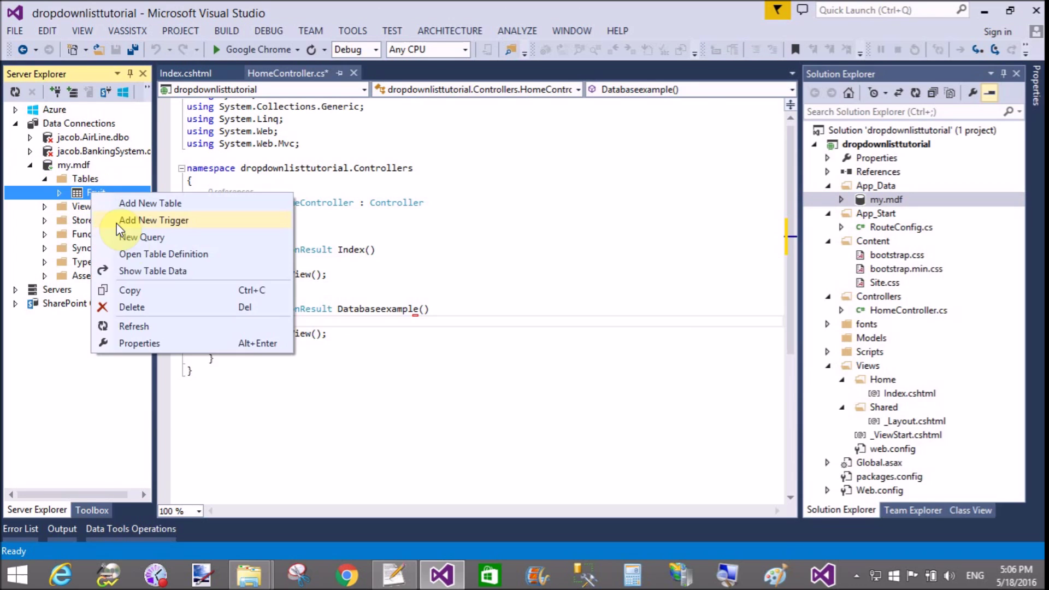
pyautogui.click(138, 256)
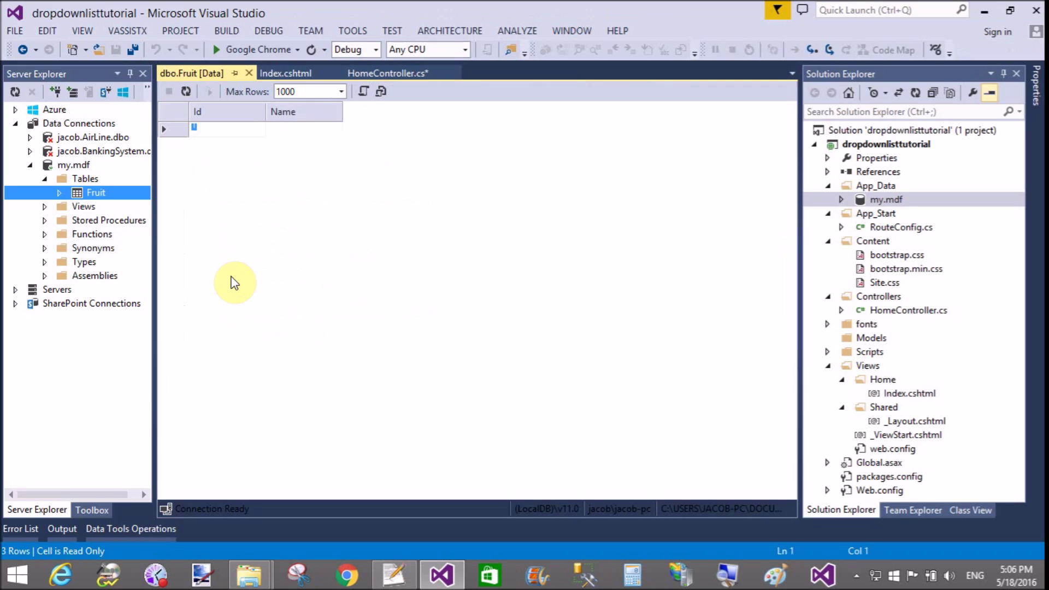
pyautogui.click(249, 73)
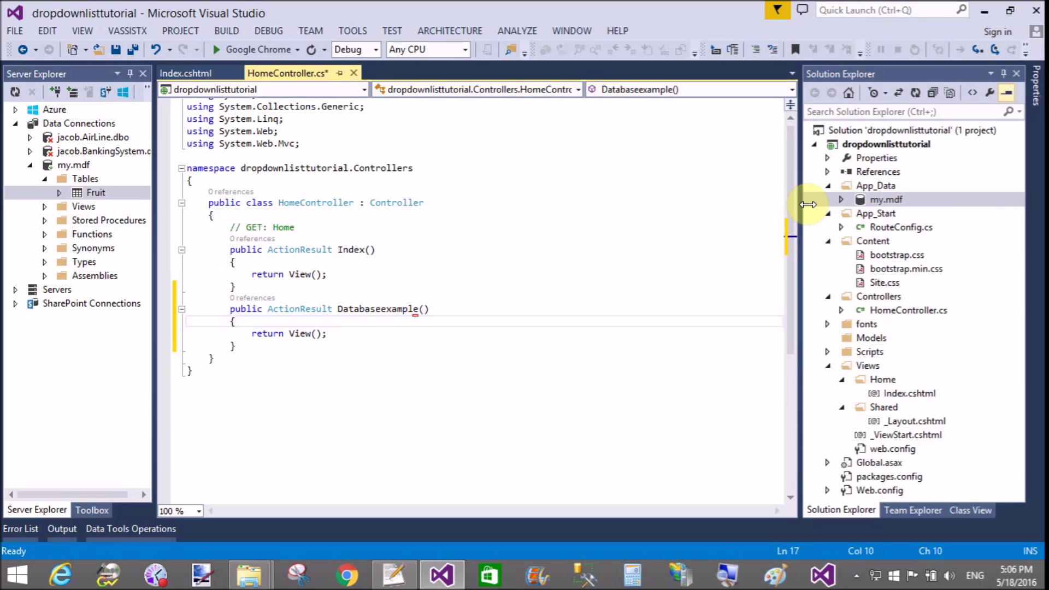
# Add an ADO.NET Entity Data Model item to the Models folder
pyautogui.click(827, 187)
pyautogui.click(828, 227)
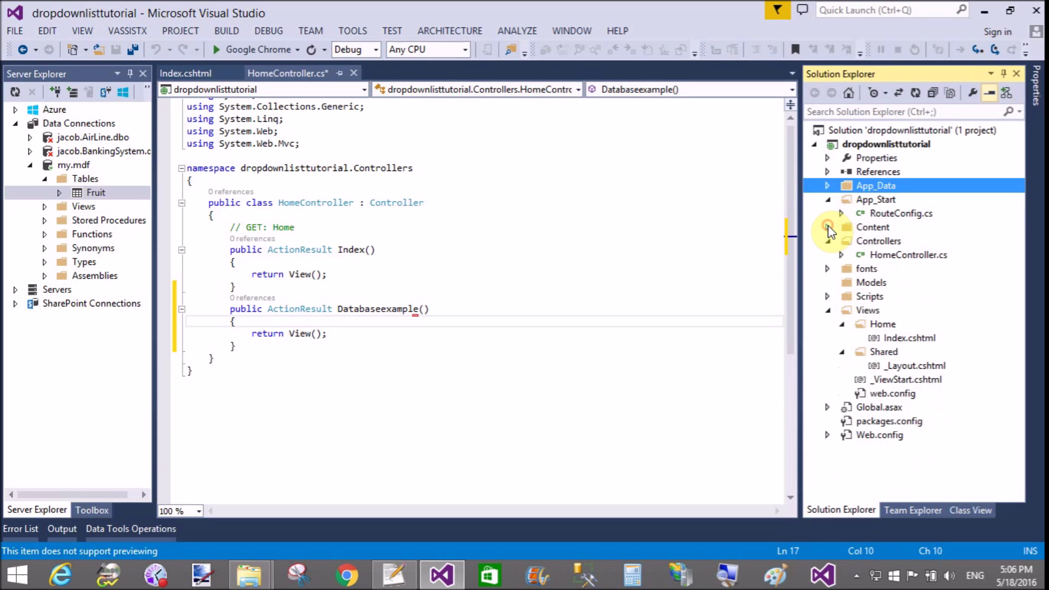
pyautogui.click(827, 201)
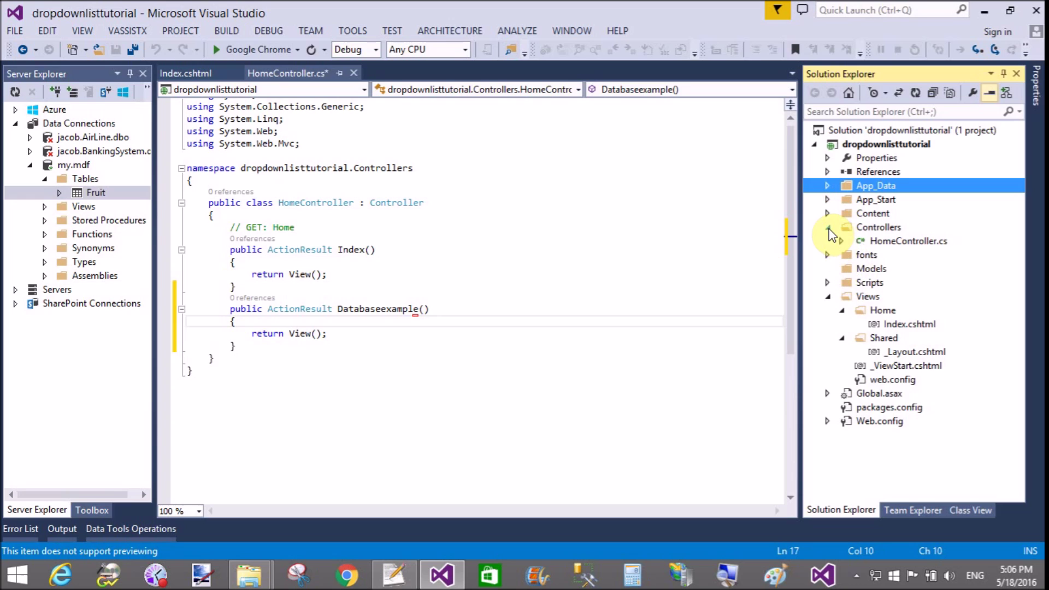
pyautogui.click(827, 227)
pyautogui.rightClick(860, 257)
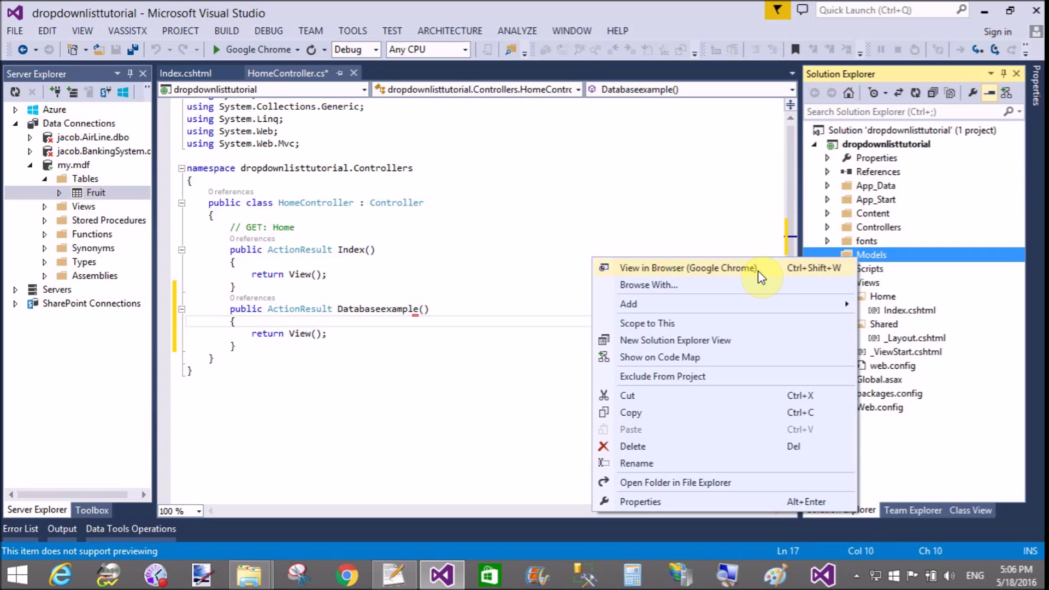
pyautogui.click(637, 304)
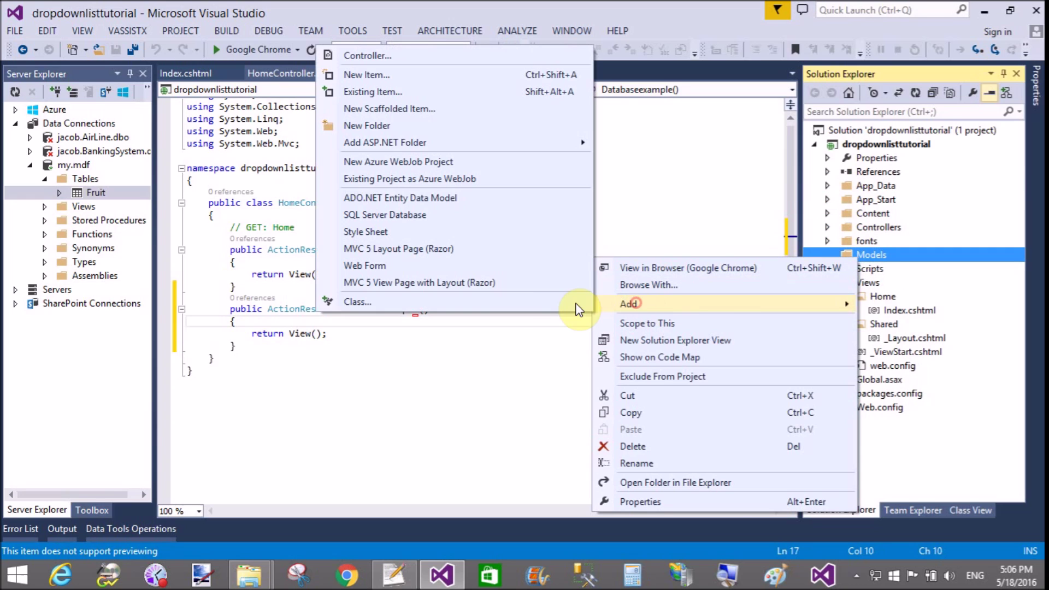
pyautogui.click(379, 75)
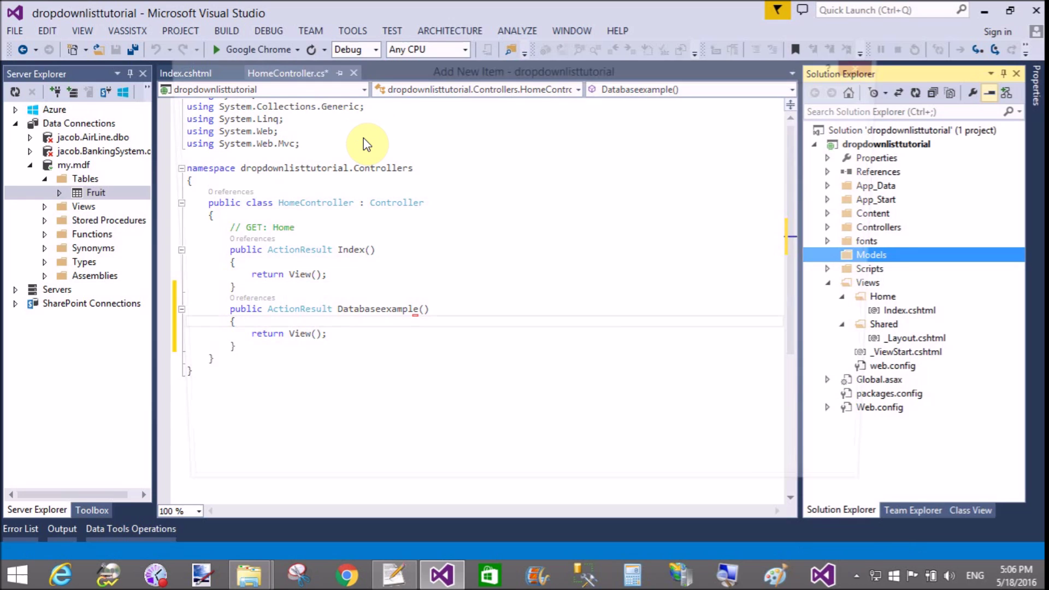
pyautogui.click(206, 113)
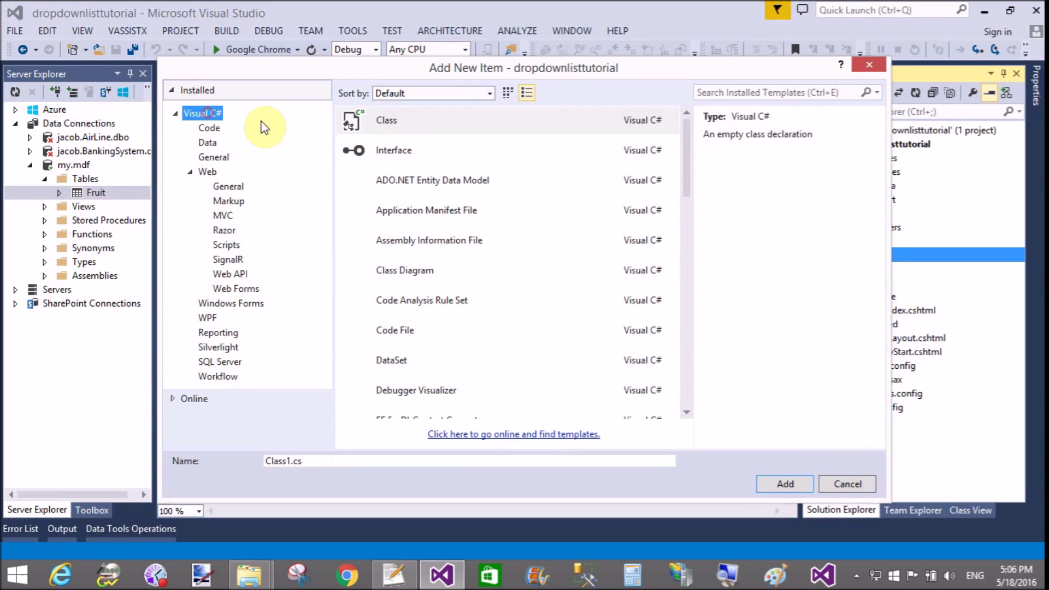
pyautogui.click(418, 179)
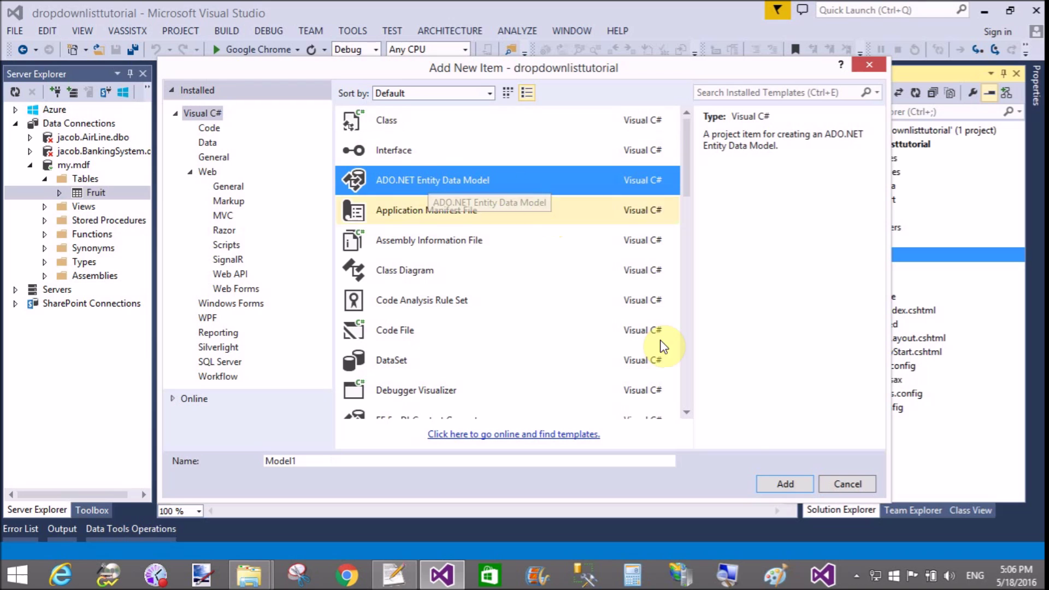
pyautogui.click(785, 484)
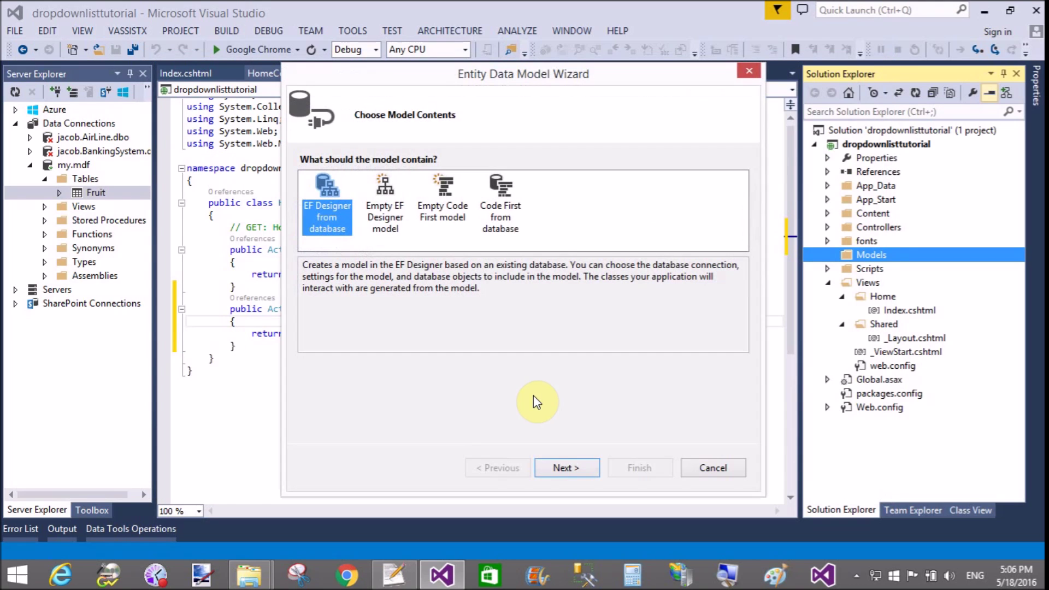
# Choose the my.mdf data connection and advance through the wizard
pyautogui.click(571, 467)
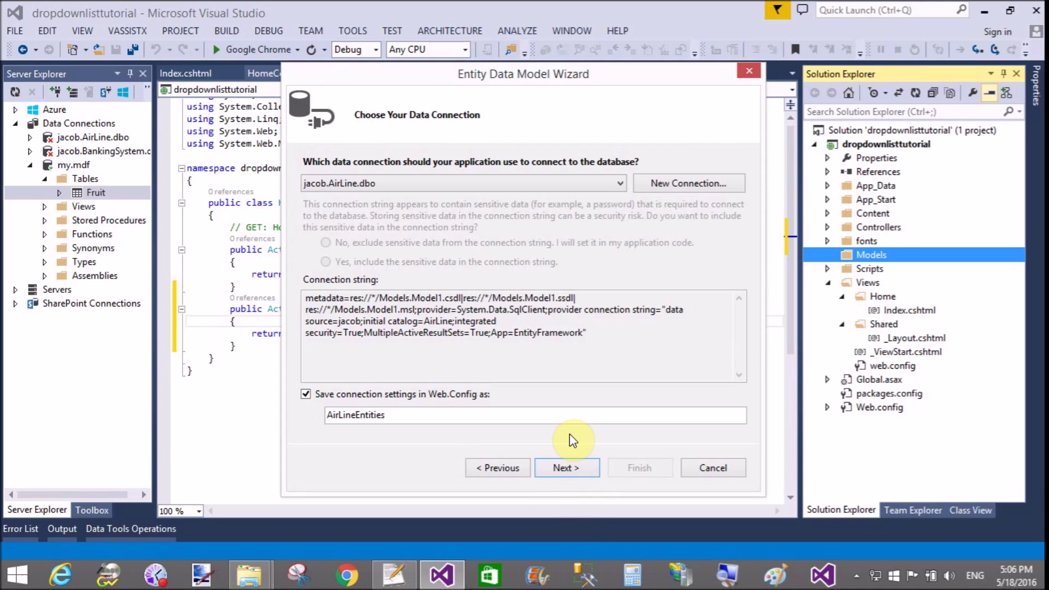
pyautogui.click(519, 181)
pyautogui.click(507, 220)
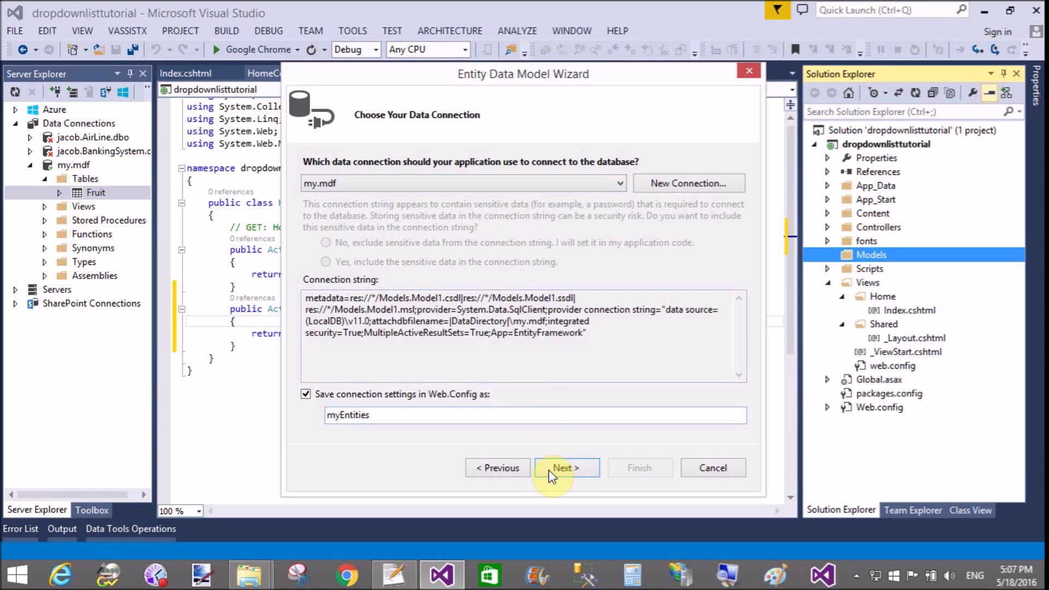
pyautogui.click(568, 470)
pyautogui.click(563, 468)
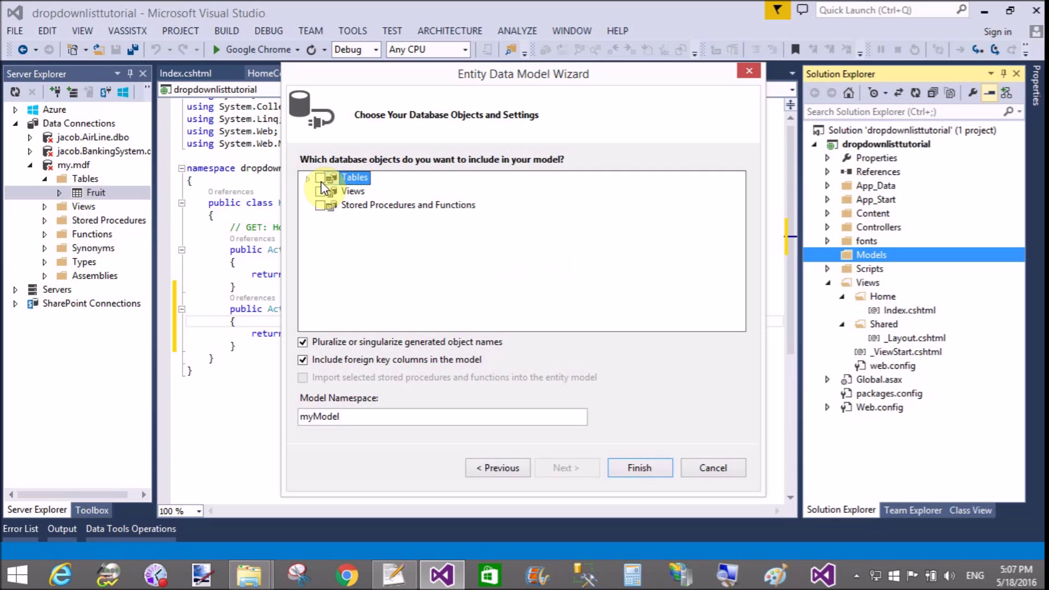
# Include the dbo Fruit table and finish generating the model
pyautogui.click(308, 178)
pyautogui.click(321, 192)
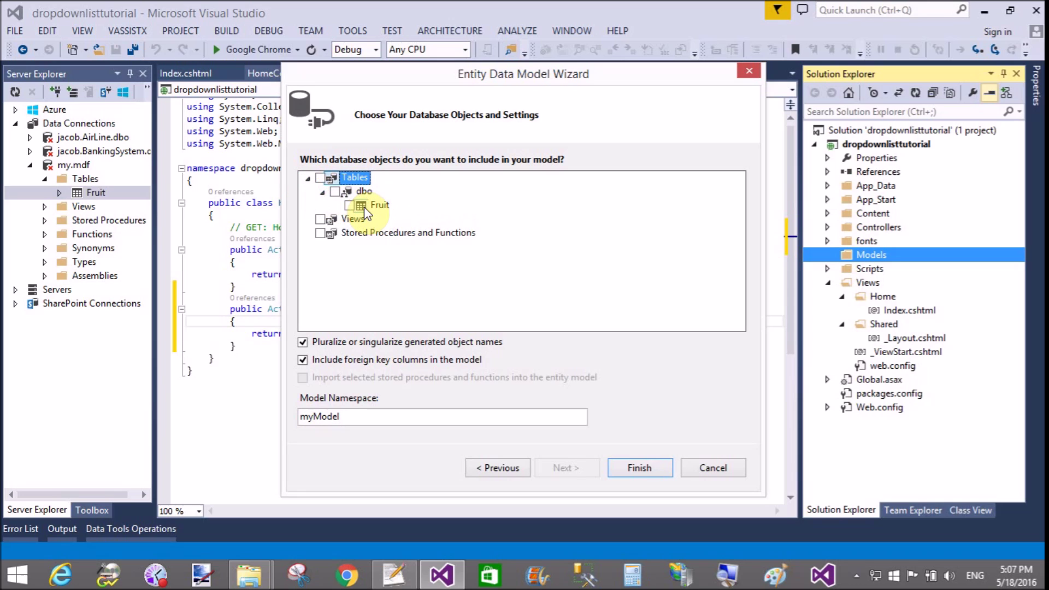
pyautogui.click(349, 205)
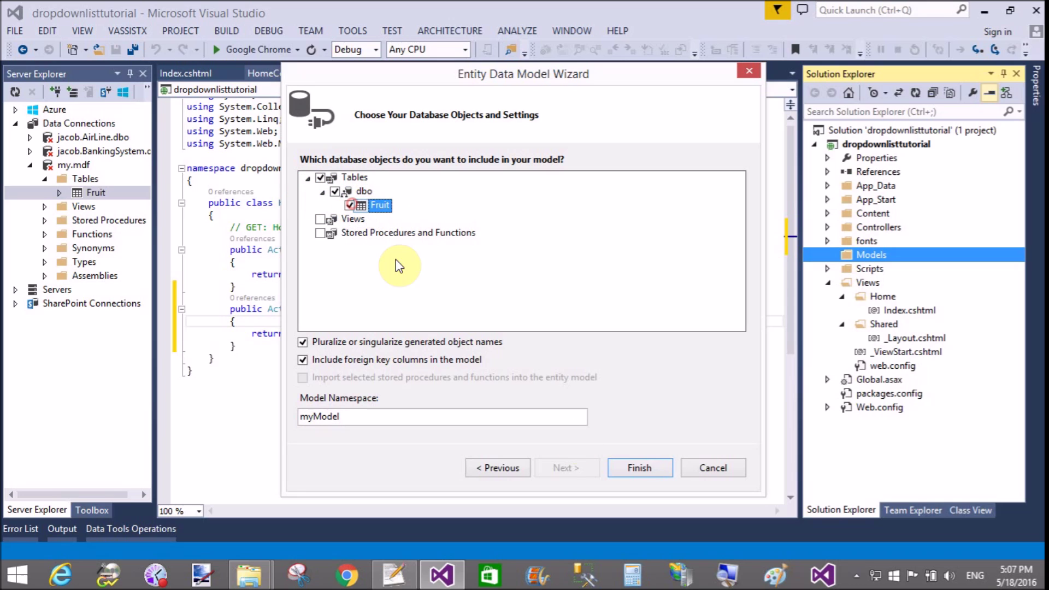
pyautogui.click(632, 466)
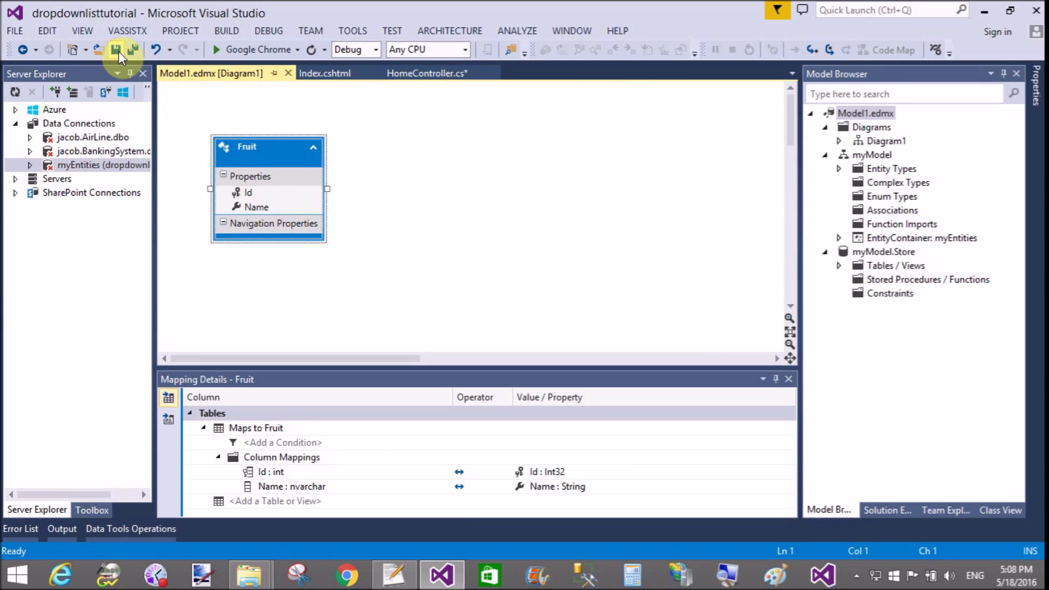
# Save the generated Model1.edmx Fruit entity model from the toolbar
pyautogui.click(115, 50)
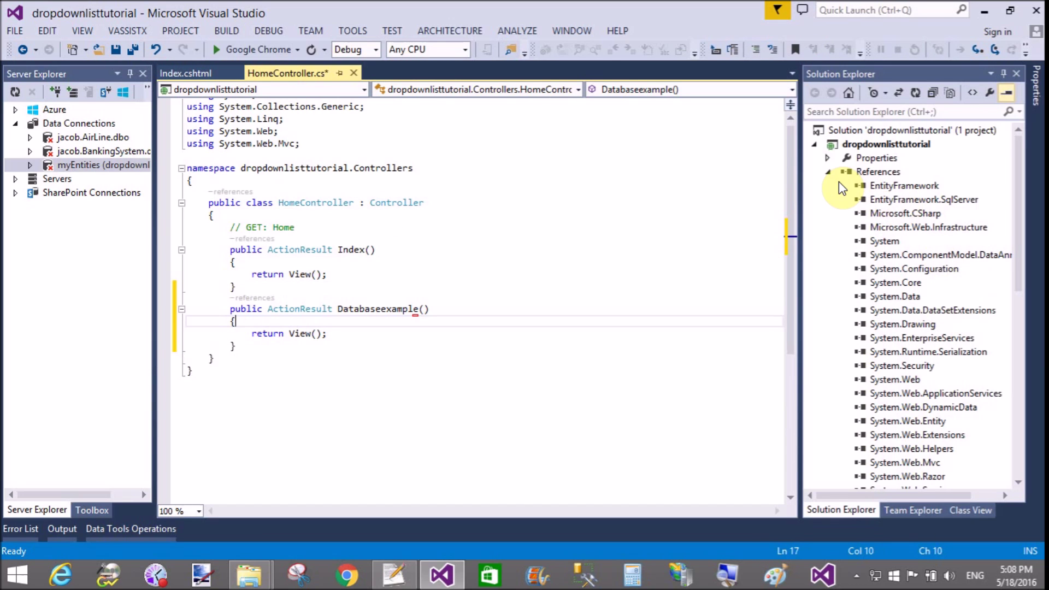
pyautogui.click(829, 172)
pyautogui.doubleClick(881, 255)
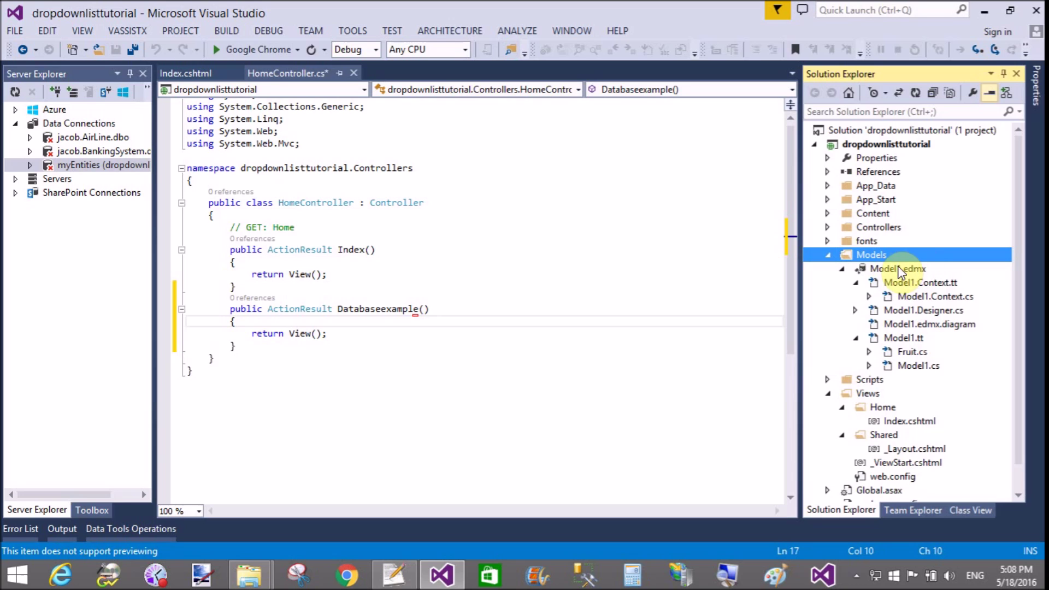
pyautogui.doubleClick(912, 351)
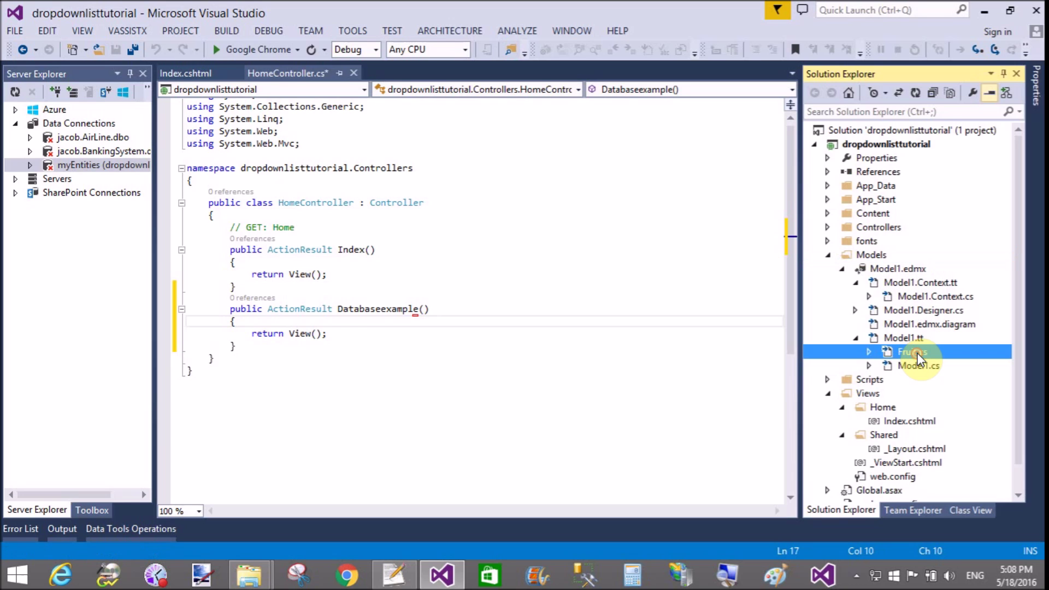
pyautogui.moveTo(208, 287); pyautogui.dragTo(308, 345)
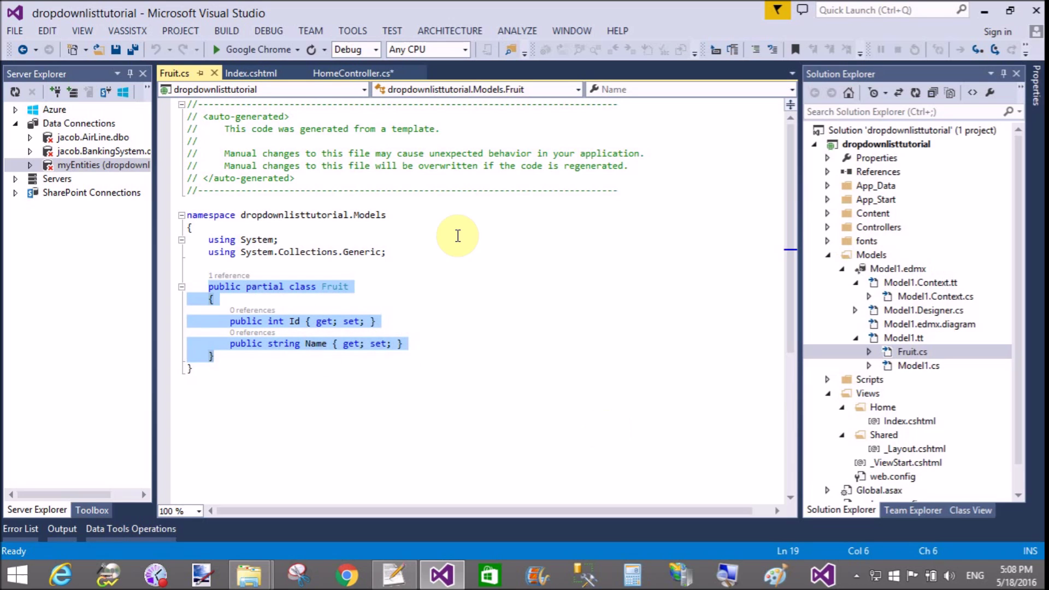
pyautogui.click(213, 74)
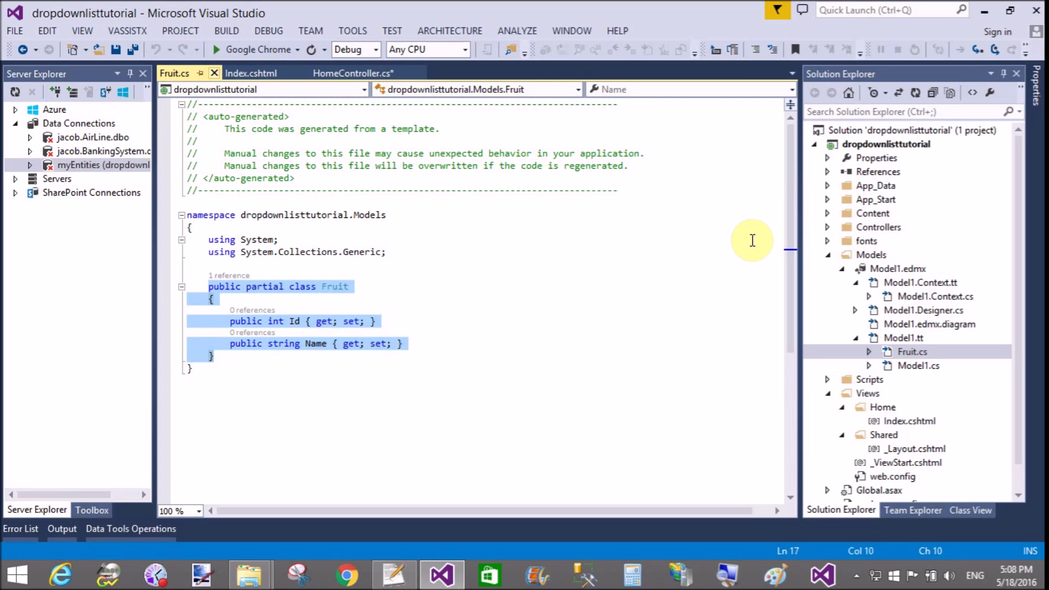
pyautogui.doubleClick(919, 300)
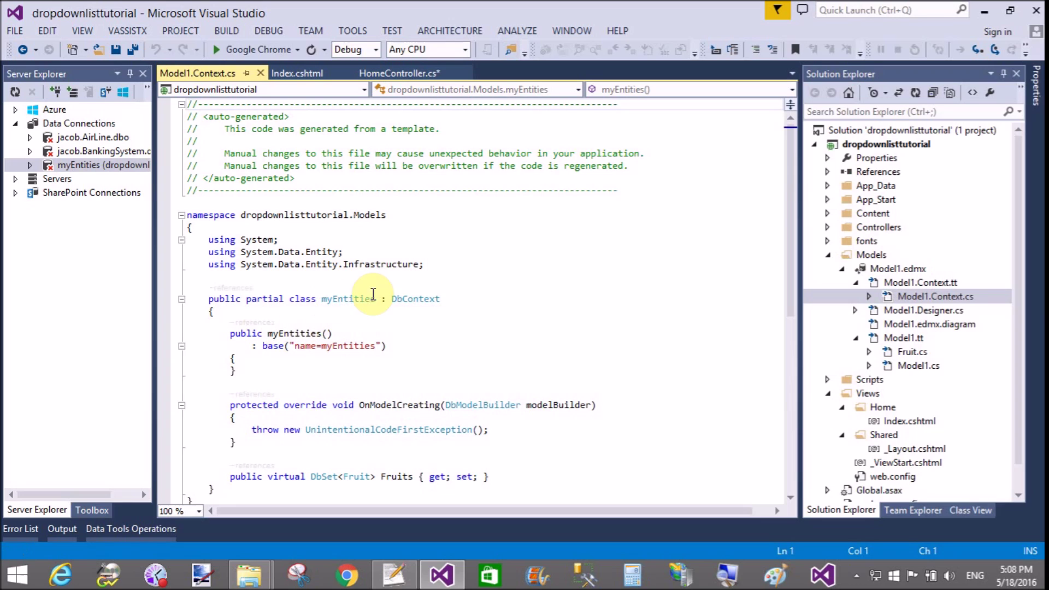
pyautogui.moveTo(377, 299); pyautogui.dragTo(321, 298)
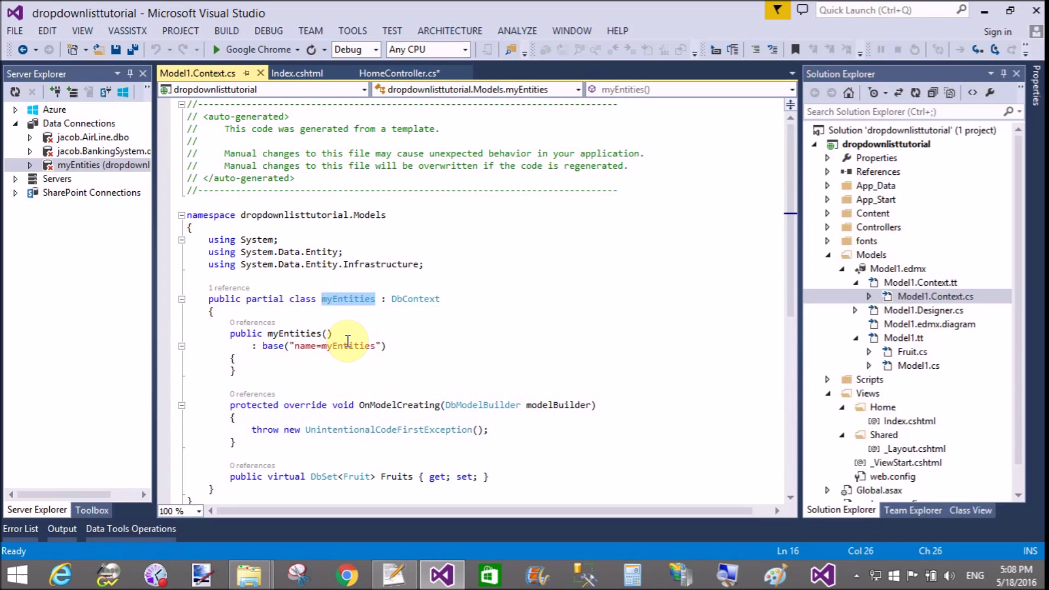
pyautogui.click(260, 75)
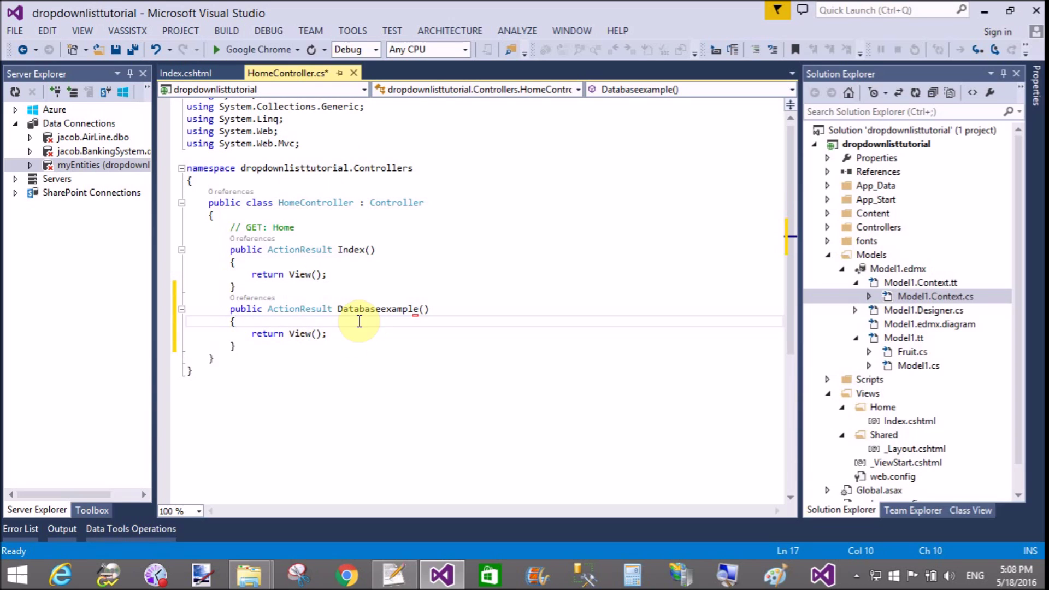
# Start the 'myEntities myentity =' declaration on a new line in Databaseexample
pyautogui.press('Return')
pyautogui.write('myEntities ')
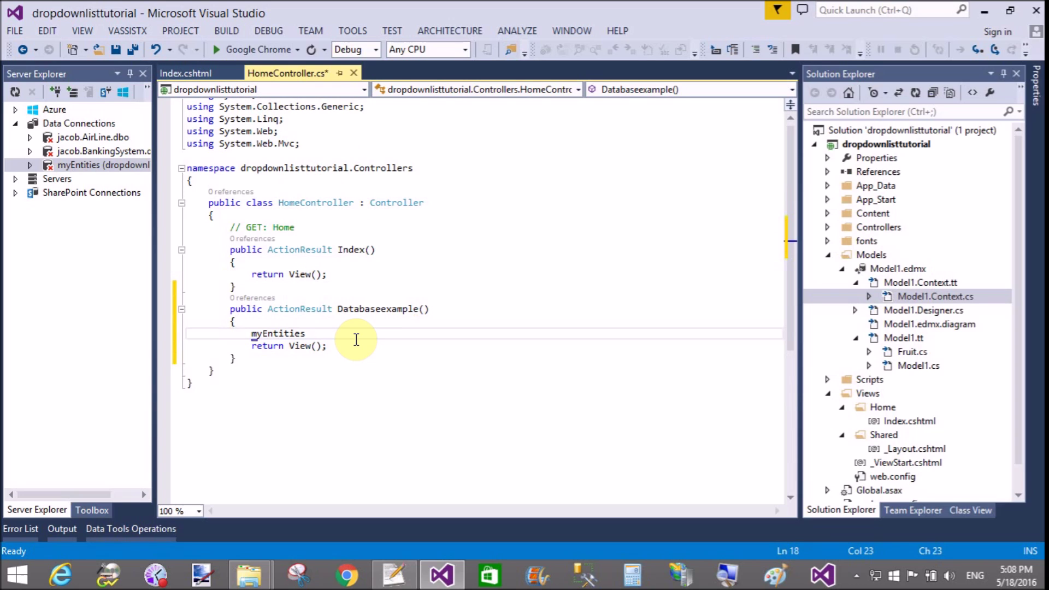
pyautogui.write('myen')
pyautogui.write('tity = ')
pyautogui.write('ny')
pyautogui.press('BackSpace')
pyautogui.press('BackSpace')
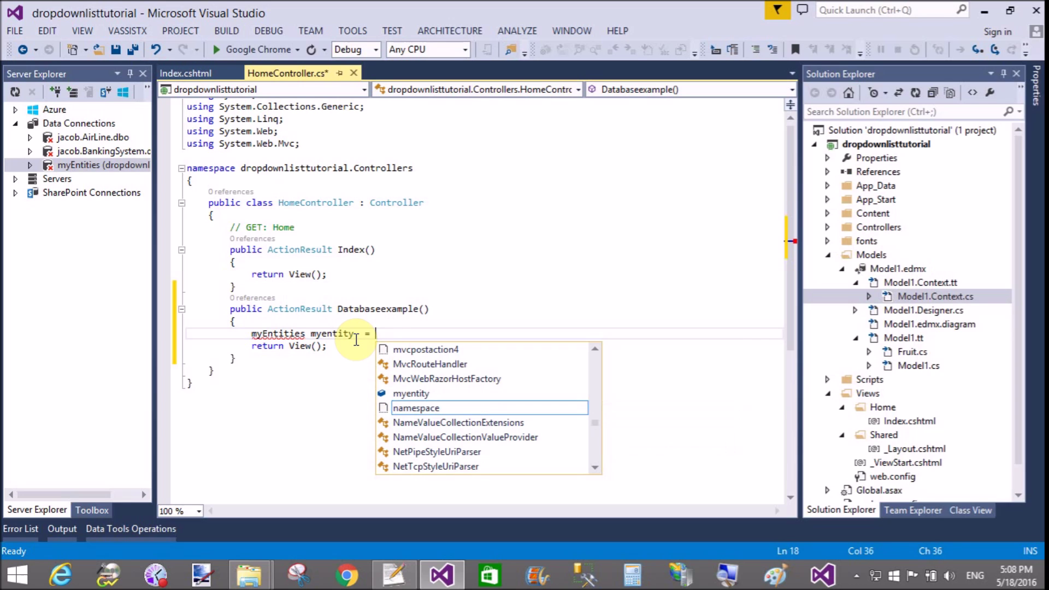
pyautogui.write('mye')
pyautogui.press('Tab')
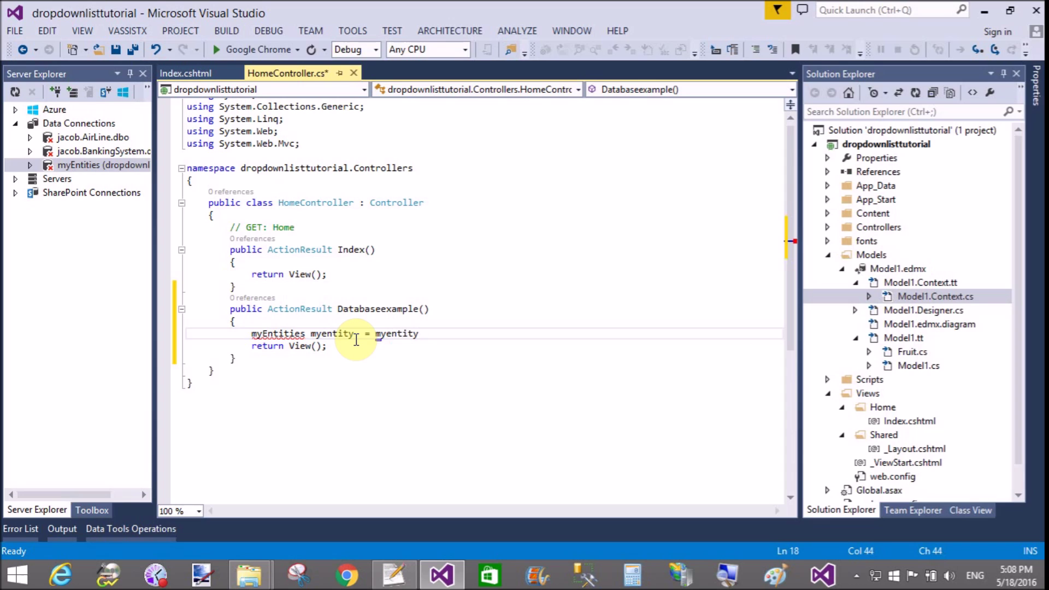
pyautogui.write('()')
pyautogui.press('BackSpace')
pyautogui.press('BackSpace')
pyautogui.press('BackSpace')
pyautogui.press('BackSpace')
pyautogui.press('BackSpace')
# Add 'using dropdownlisttutorial.Models;' through the myEntities quick fix
pyautogui.click(304, 335)
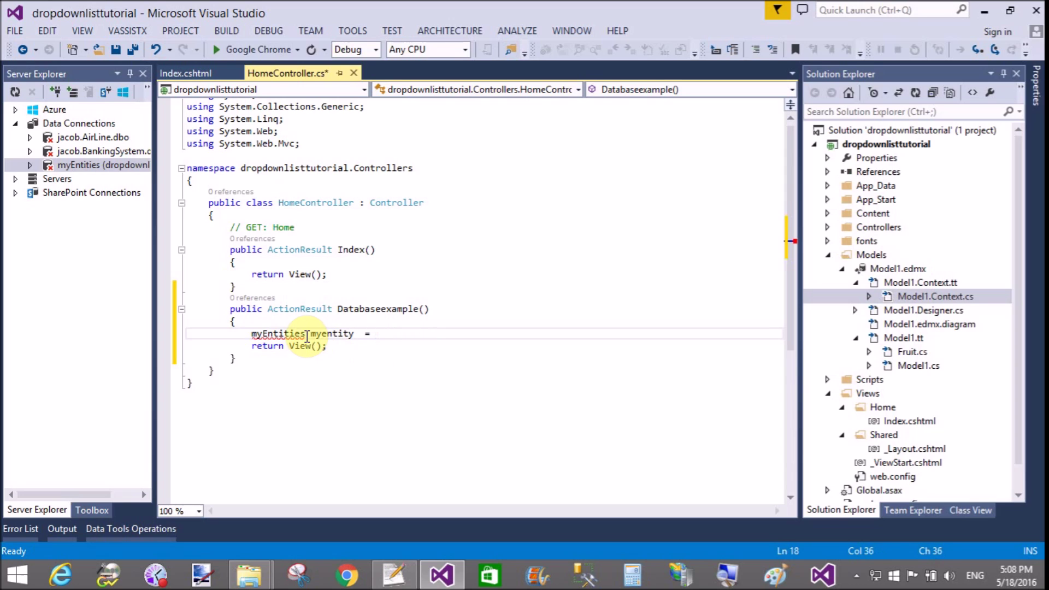
pyautogui.hotkey('ctrl', '.')
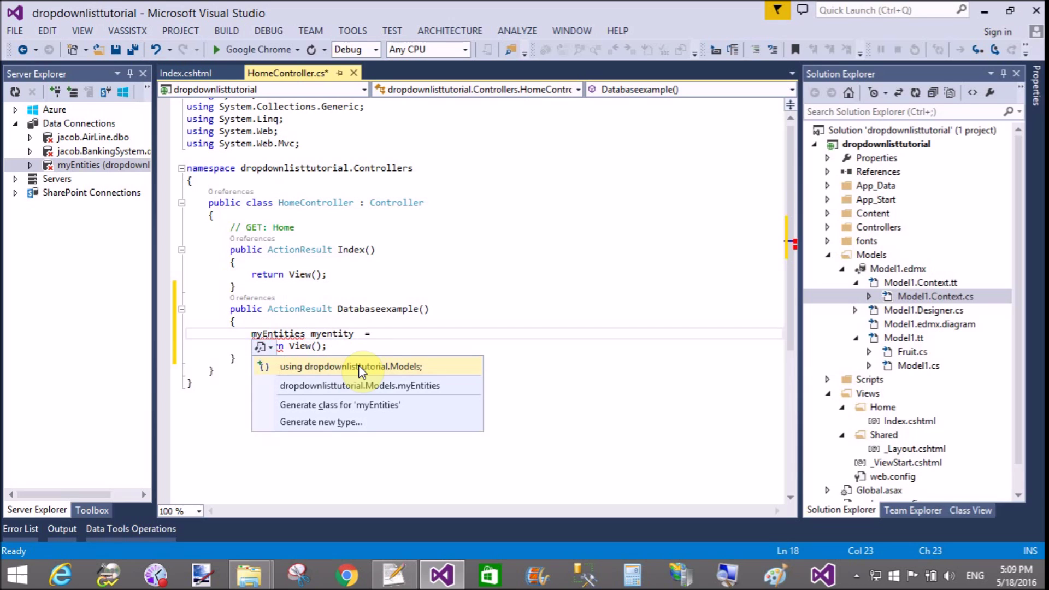
pyautogui.click(348, 374)
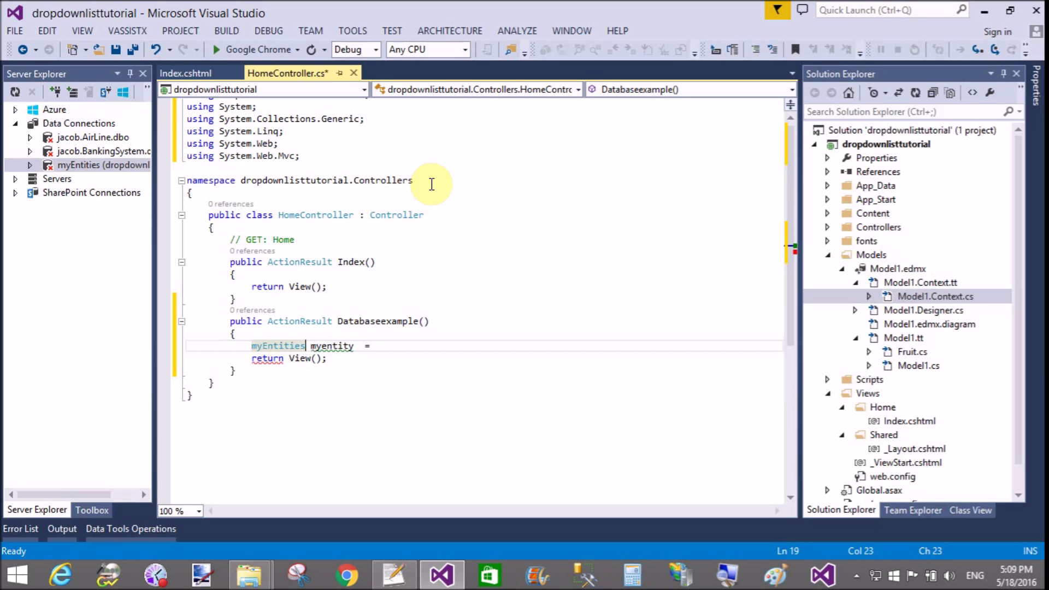
pyautogui.scroll(1, 363, 163)
pyautogui.moveTo(375, 104); pyautogui.dragTo(173, 105)
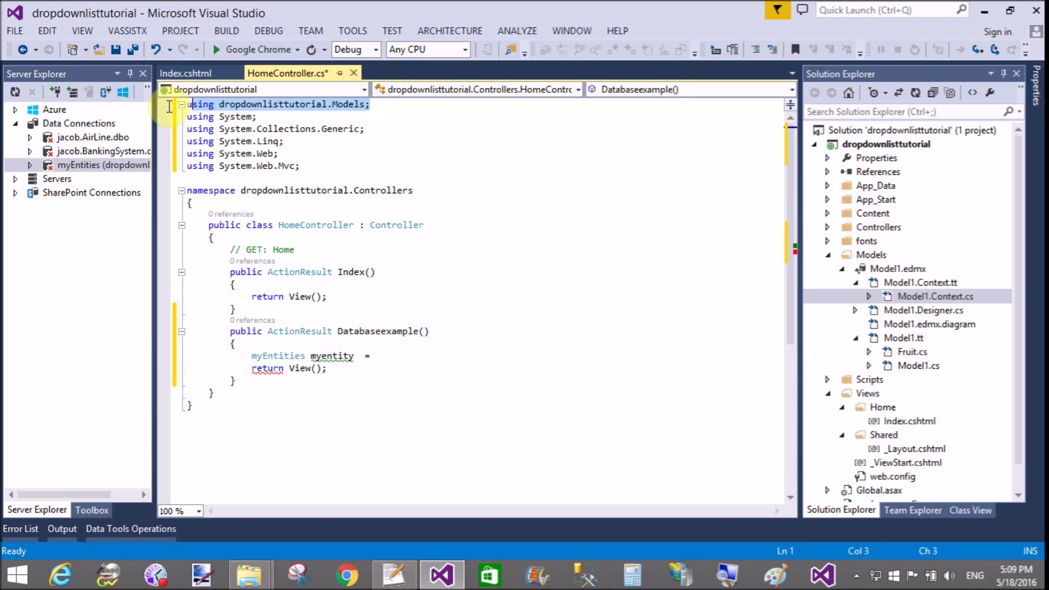
# Instantiate myEntities and load the Fruits table into getfruitlist with ToList()
pyautogui.click(374, 356)
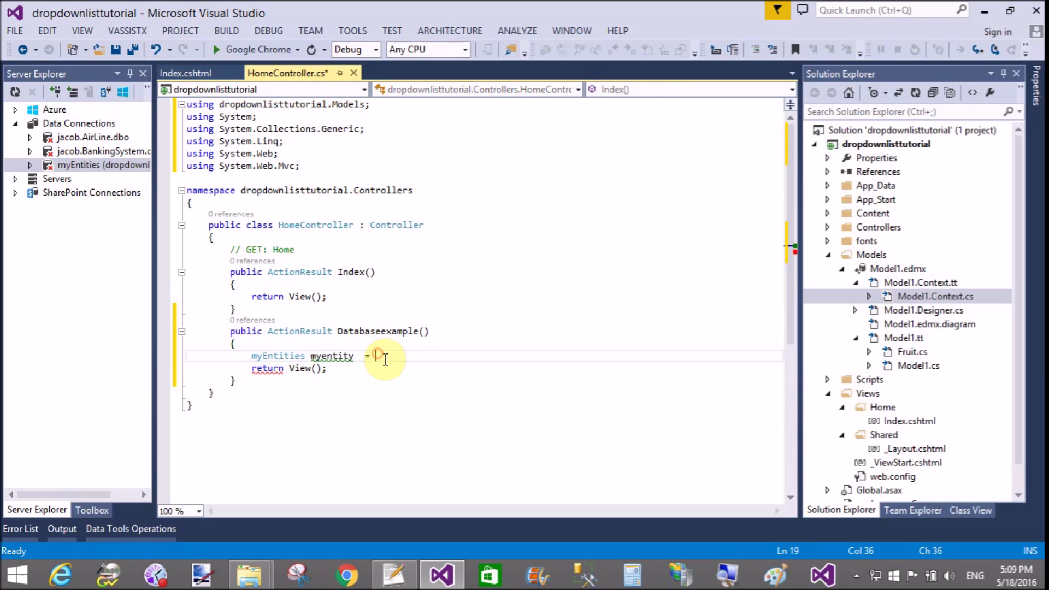
pyautogui.write('new ')
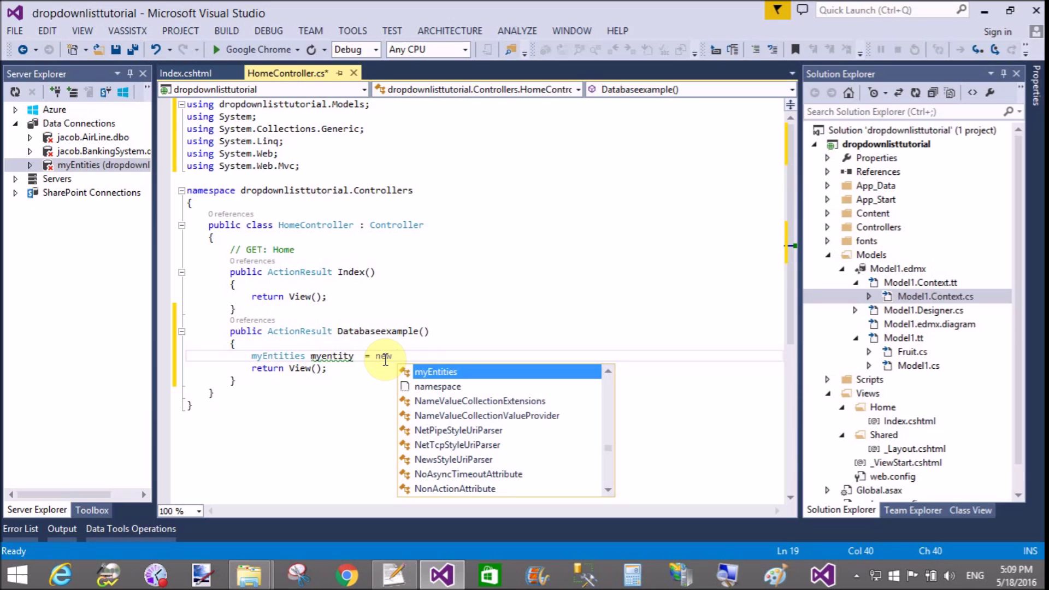
pyautogui.write('my')
pyautogui.press('Tab')
pyautogui.write('();')
pyautogui.press('Return')
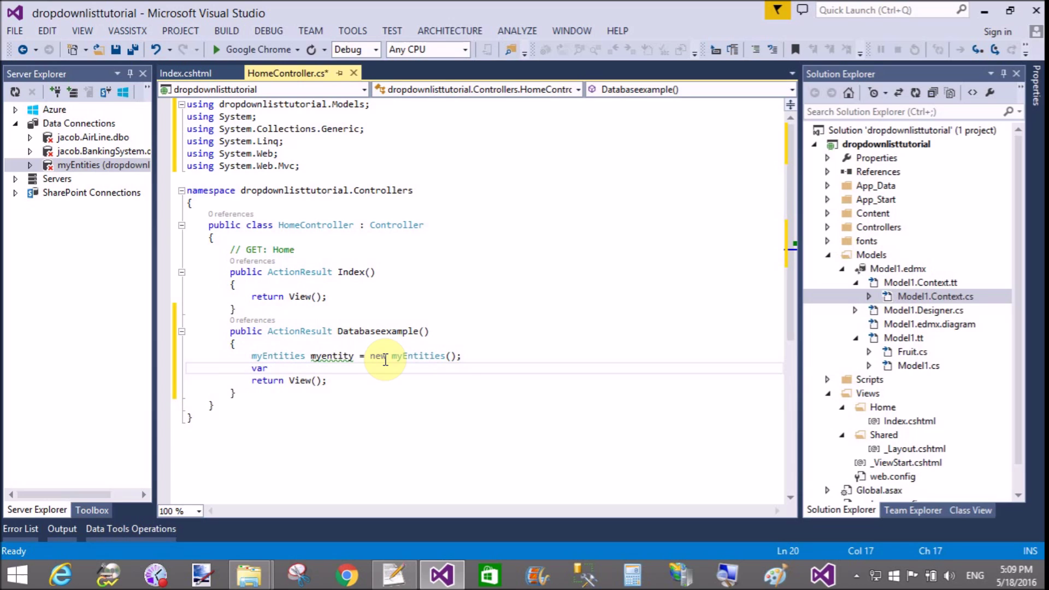
pyautogui.write('getfru')
pyautogui.write('itlist = ')
pyautogui.write('my')
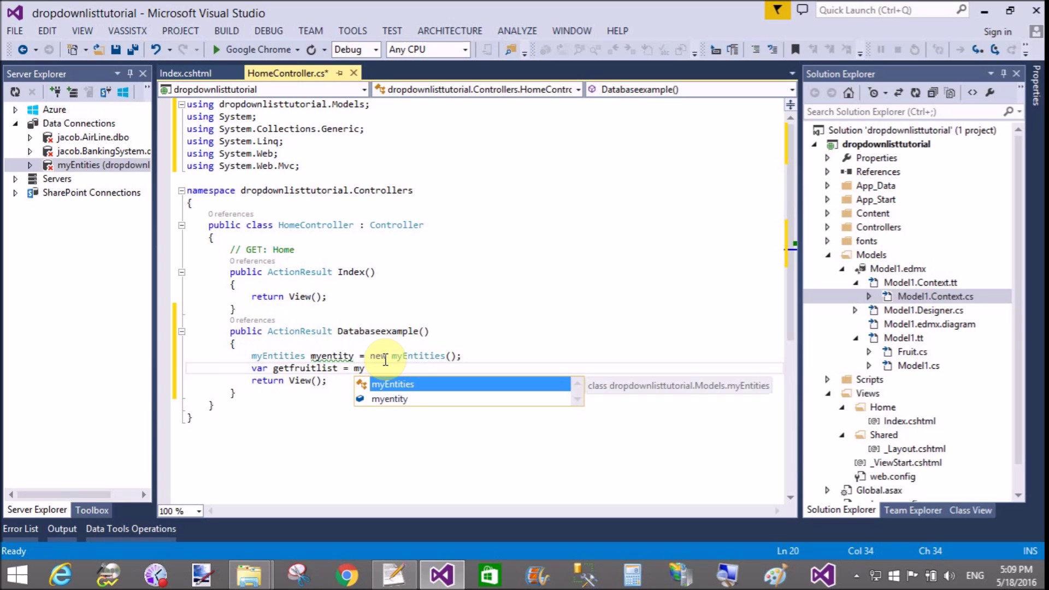
pyautogui.write('entity.')
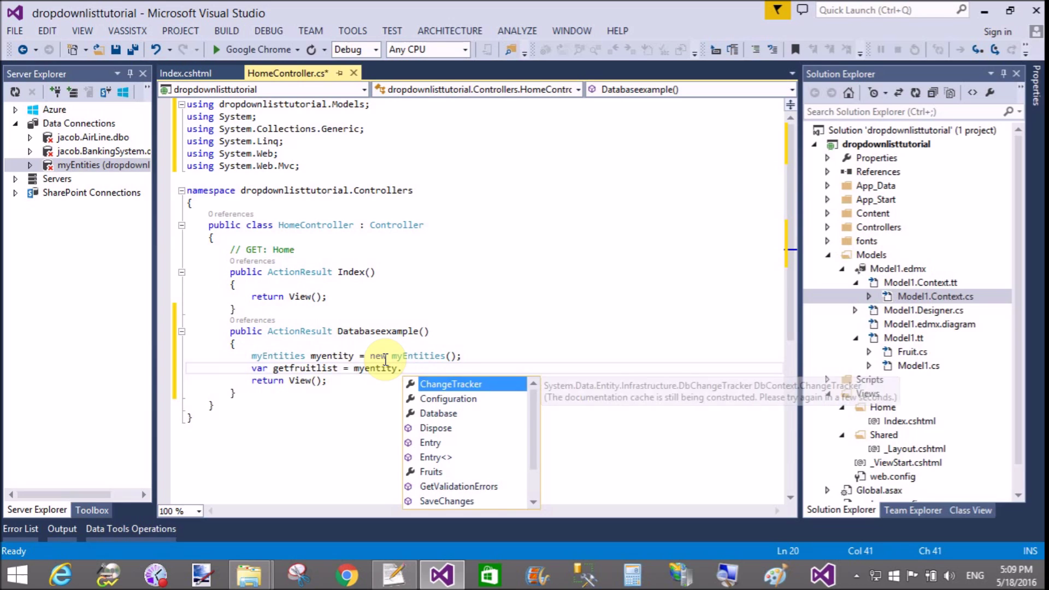
pyautogui.press('Down')
pyautogui.press('Down')
pyautogui.press('Down')
pyautogui.press('Down')
pyautogui.press('Down')
pyautogui.press('Return')
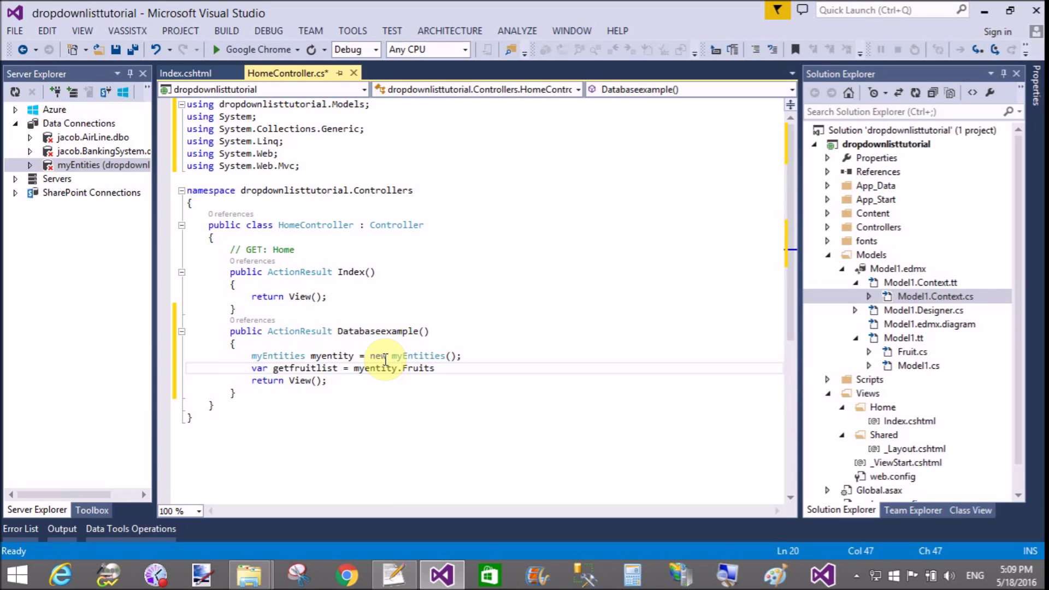
pyautogui.write('ToLi')
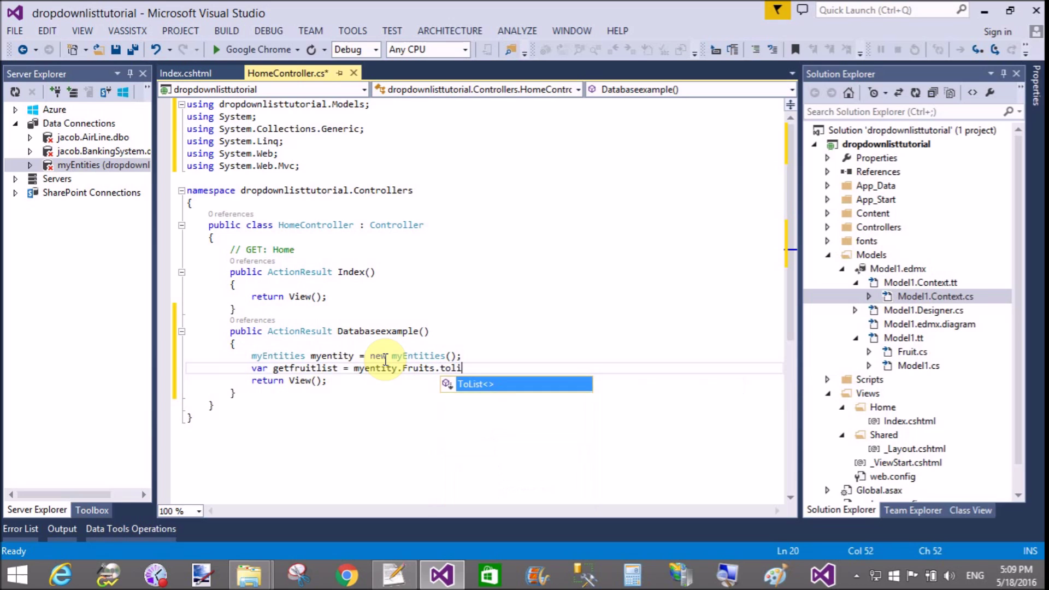
pyautogui.press('Return')
pyautogui.write('();')
pyautogui.press('Return')
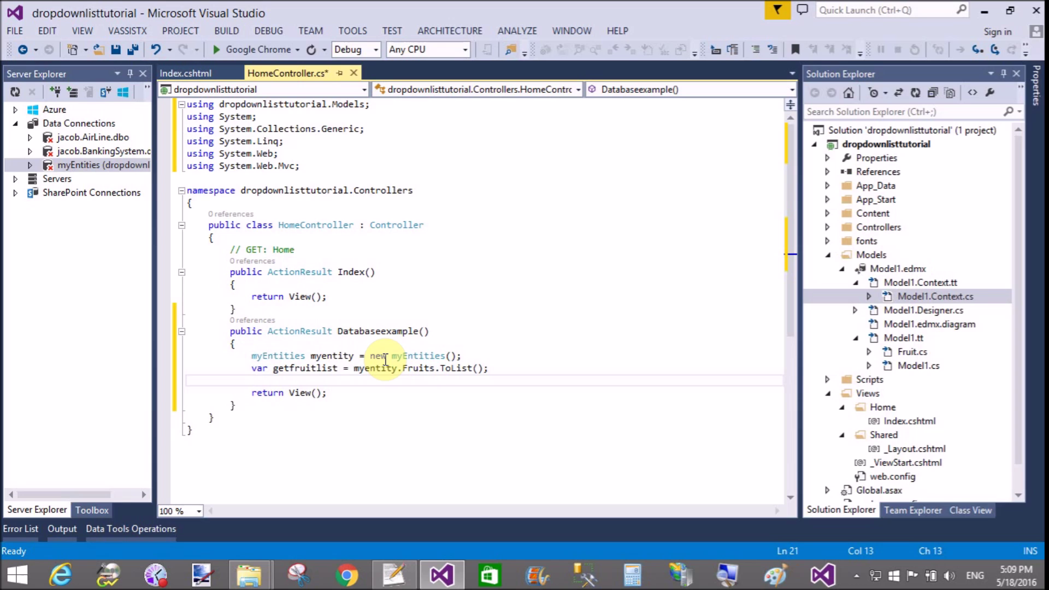
pyautogui.write('Select')
# Build SelectList list from getfruitlist by 'Id' and 'Name' and assign it to ViewBag.fruitlistname
pyautogui.press('Tab')
pyautogui.write('list')
pyautogui.write(' = ')
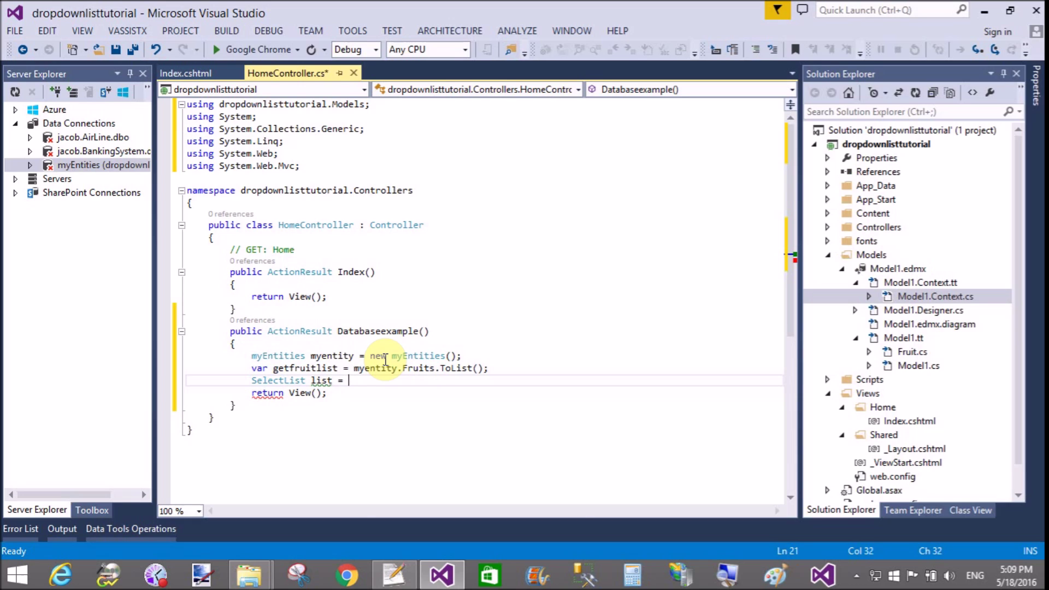
pyautogui.write('new select')
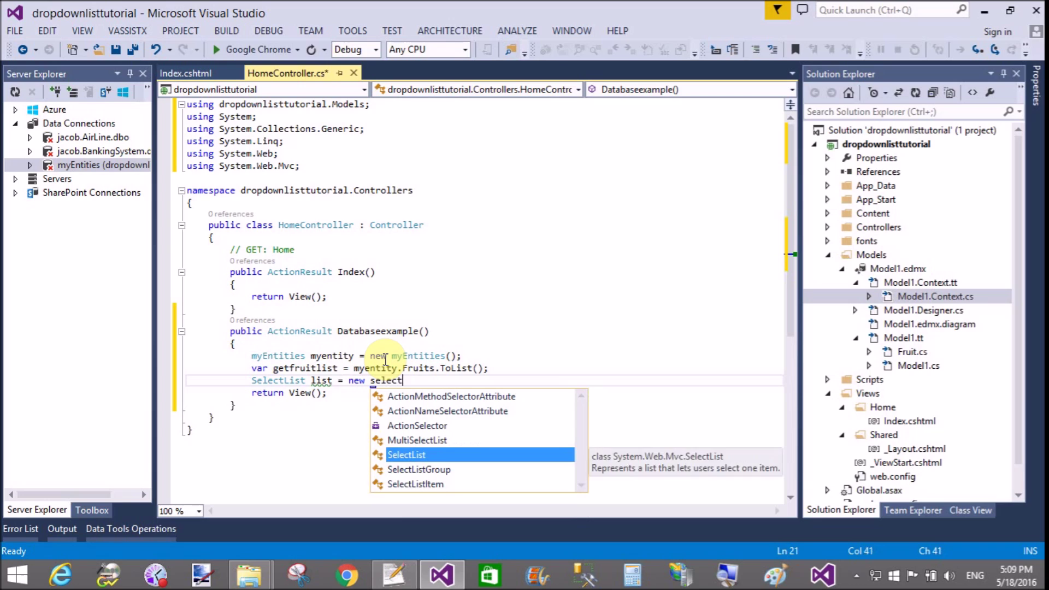
pyautogui.press('Tab')
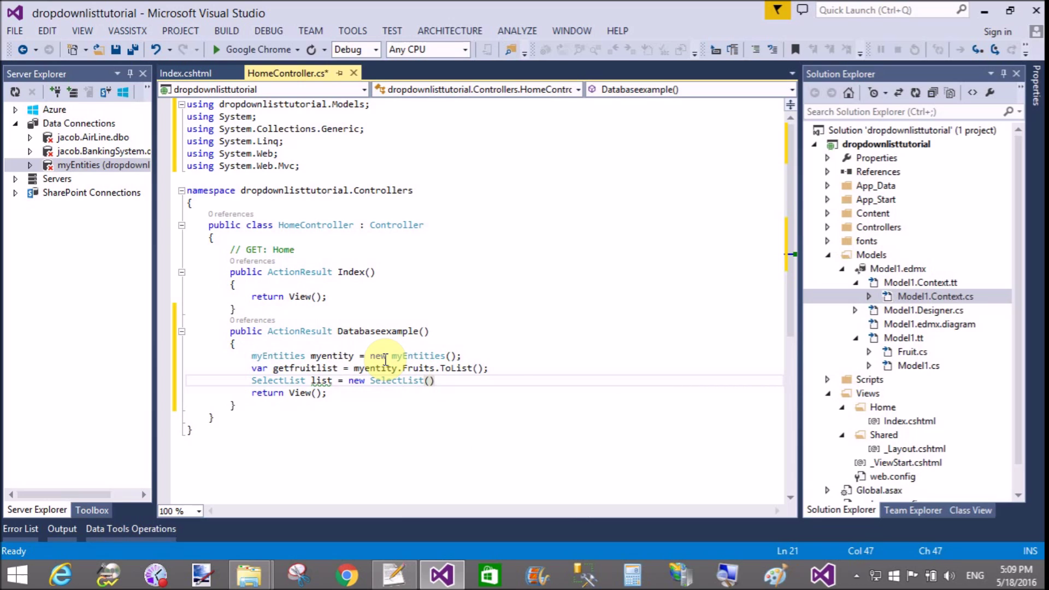
pyautogui.press('Left')
pyautogui.write('t')
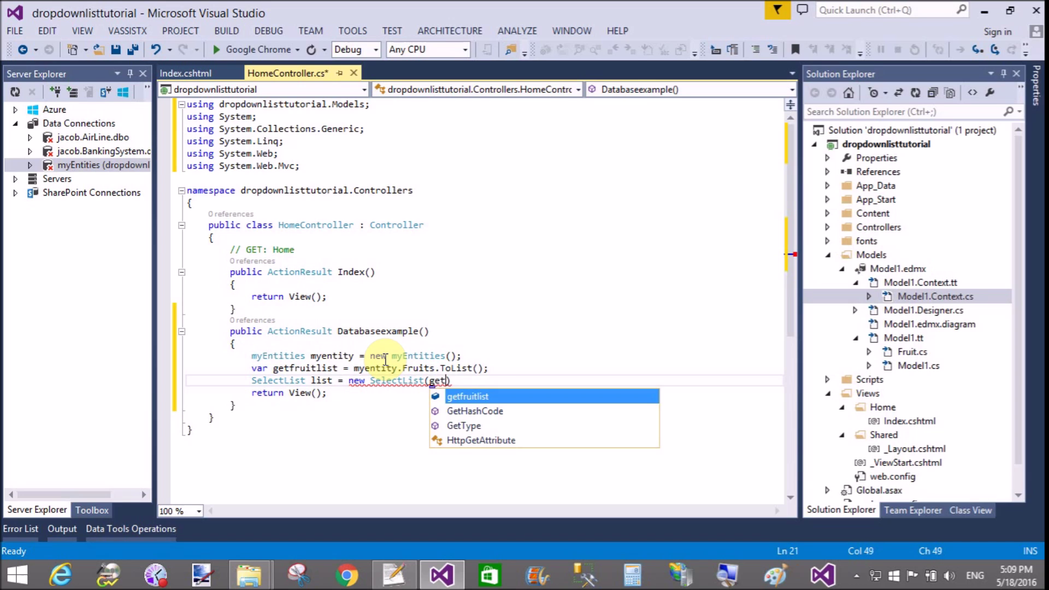
pyautogui.press('Tab')
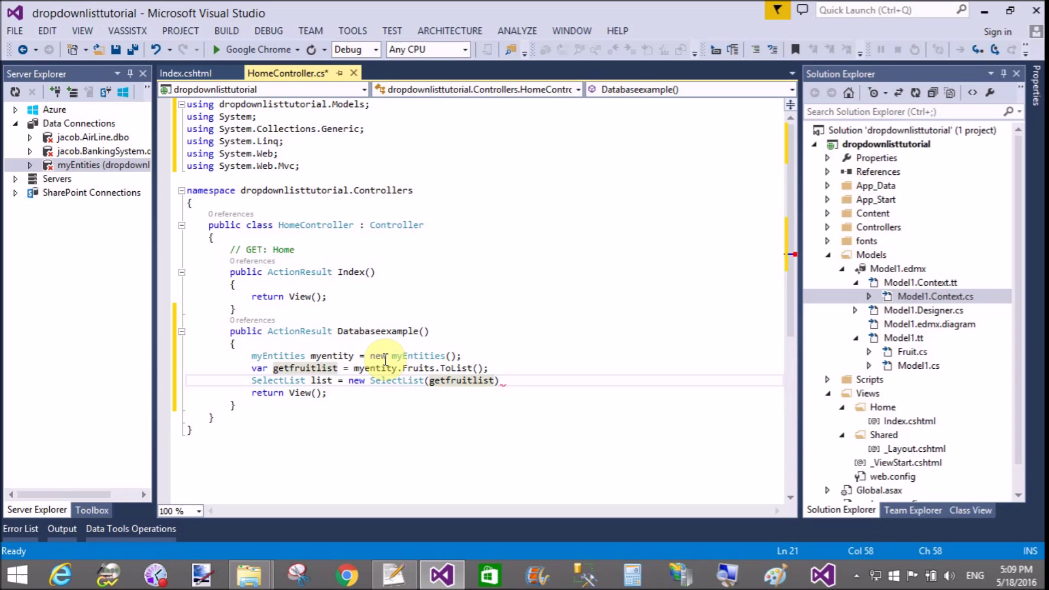
pyautogui.write(',"')
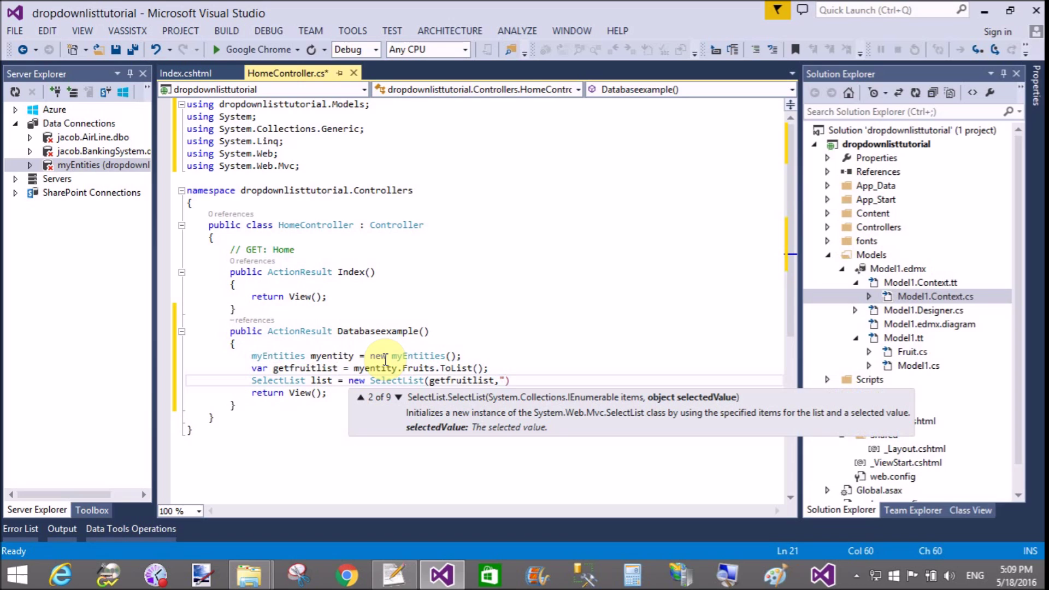
pyautogui.write('Id"')
pyautogui.write(',Name')
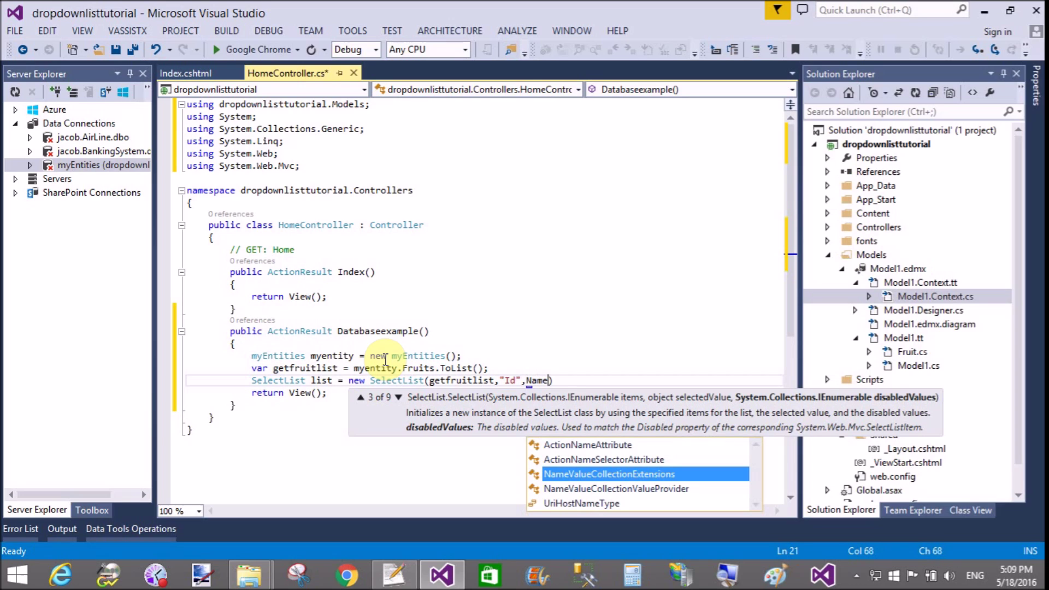
pyautogui.write('"')
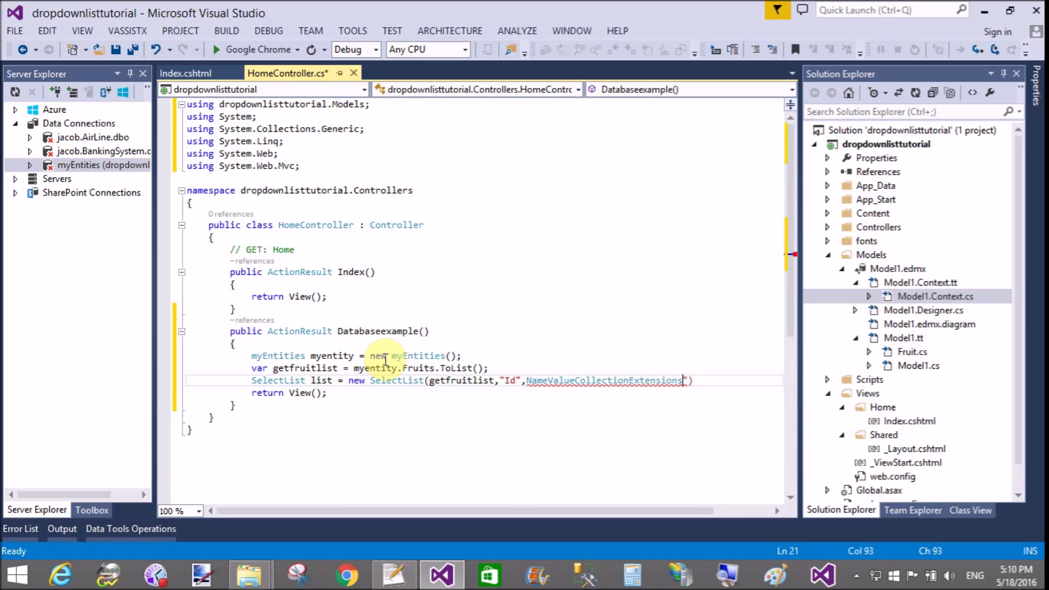
pyautogui.press('Right')
pyautogui.press('Delete')
pyautogui.press('BackSpace')
pyautogui.press('BackSpace')
pyautogui.press('BackSpace')
pyautogui.press('BackSpace')
pyautogui.press('BackSpace')
pyautogui.press('BackSpace')
pyautogui.press('BackSpace')
pyautogui.press('BackSpace')
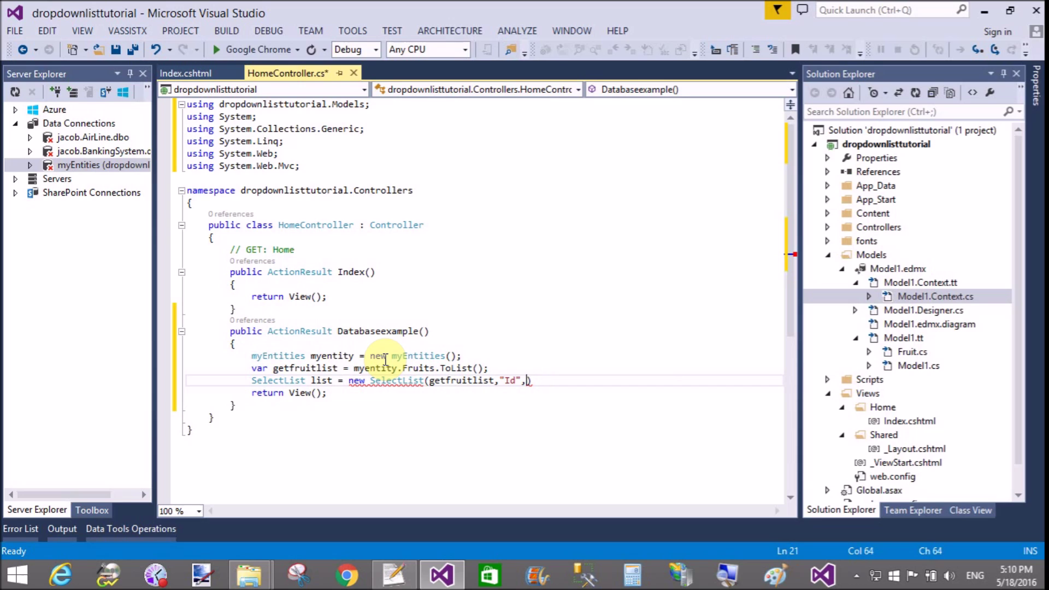
pyautogui.write('"Name')
pyautogui.write('");')
pyautogui.press('Return')
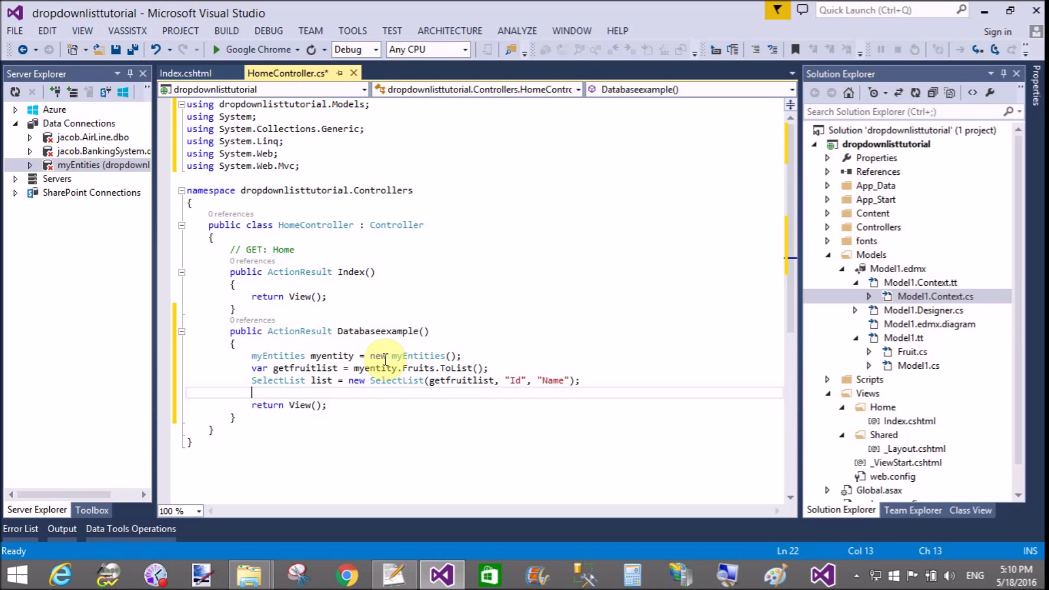
pyautogui.write('Vi')
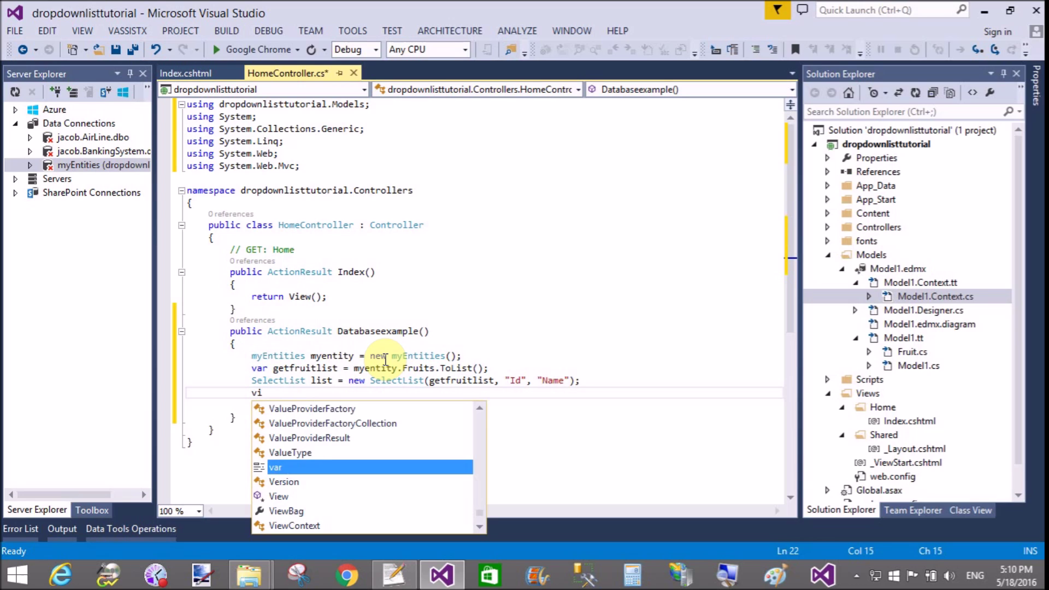
pyautogui.write('ewBag')
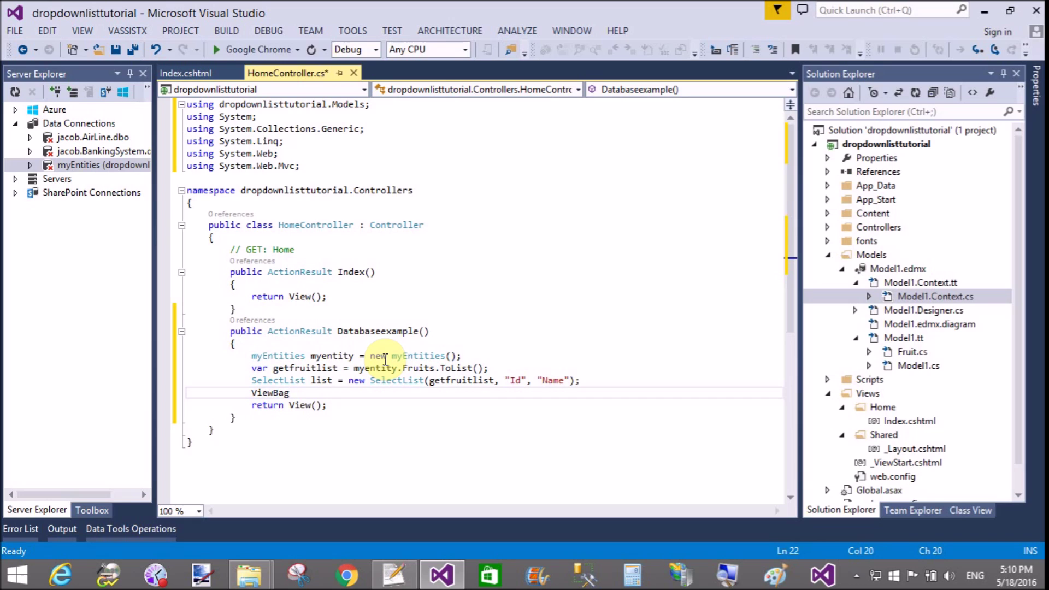
pyautogui.write('.fru')
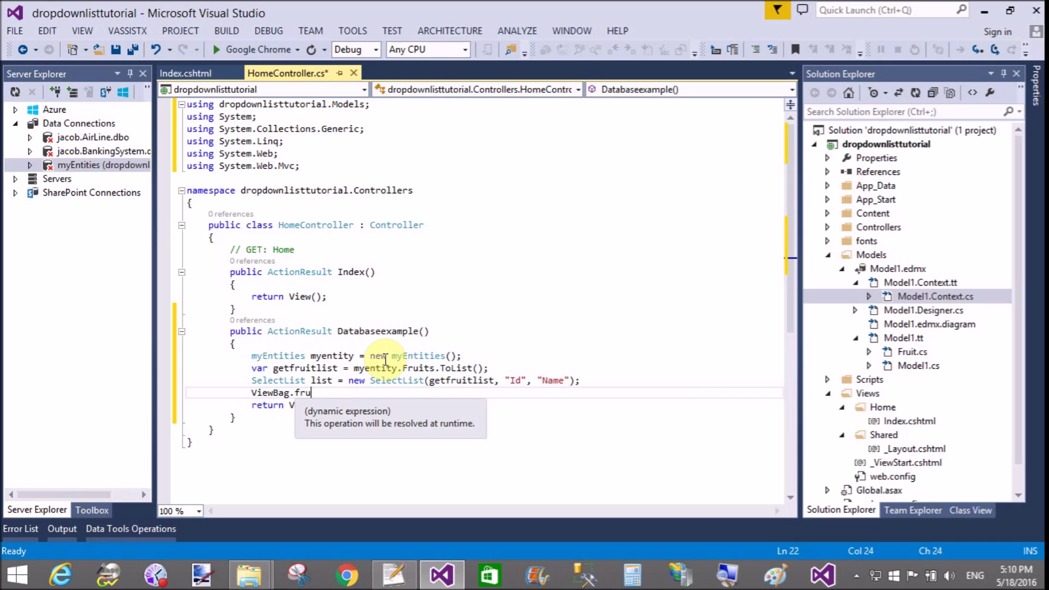
pyautogui.write('itlistname ')
pyautogui.write('= ')
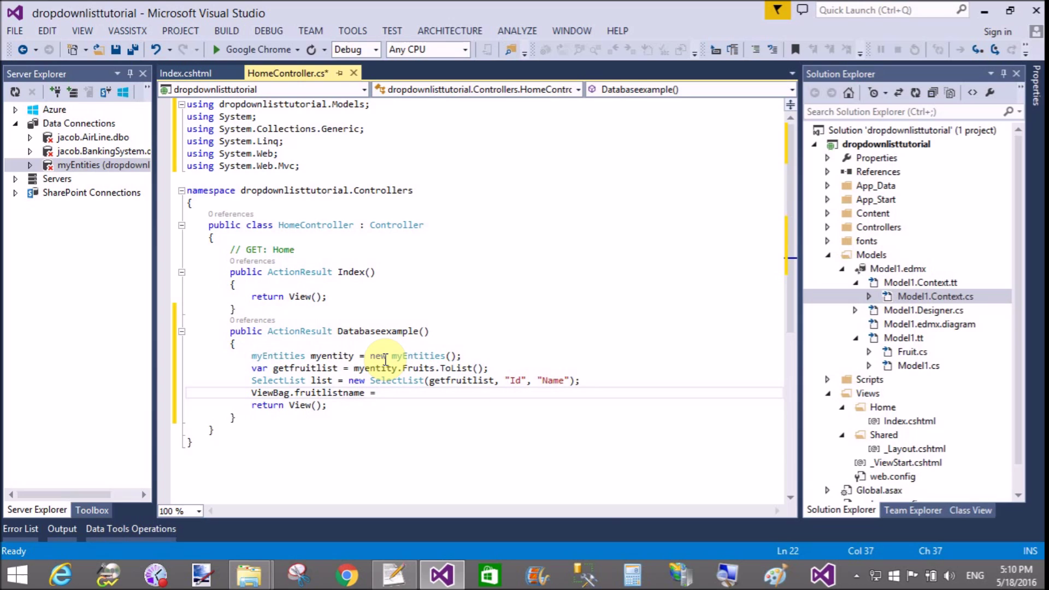
pyautogui.write('list')
pyautogui.press('Escape')
pyautogui.press('Return')
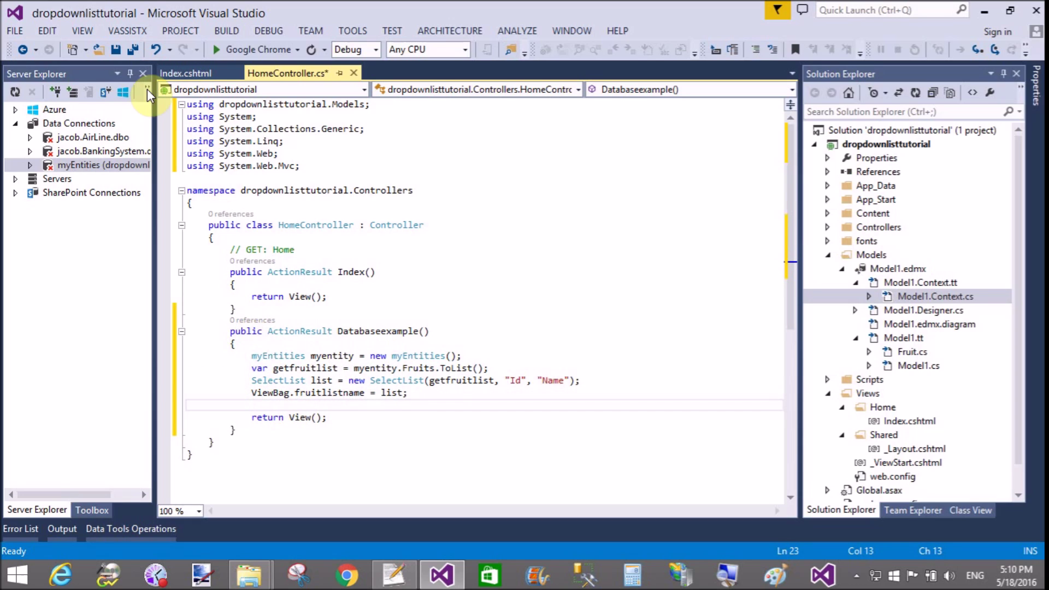
# Save HomeController.cs and build the dropdownlisttutorial project from Solution Explorer
pyautogui.click(116, 49)
pyautogui.click(873, 146)
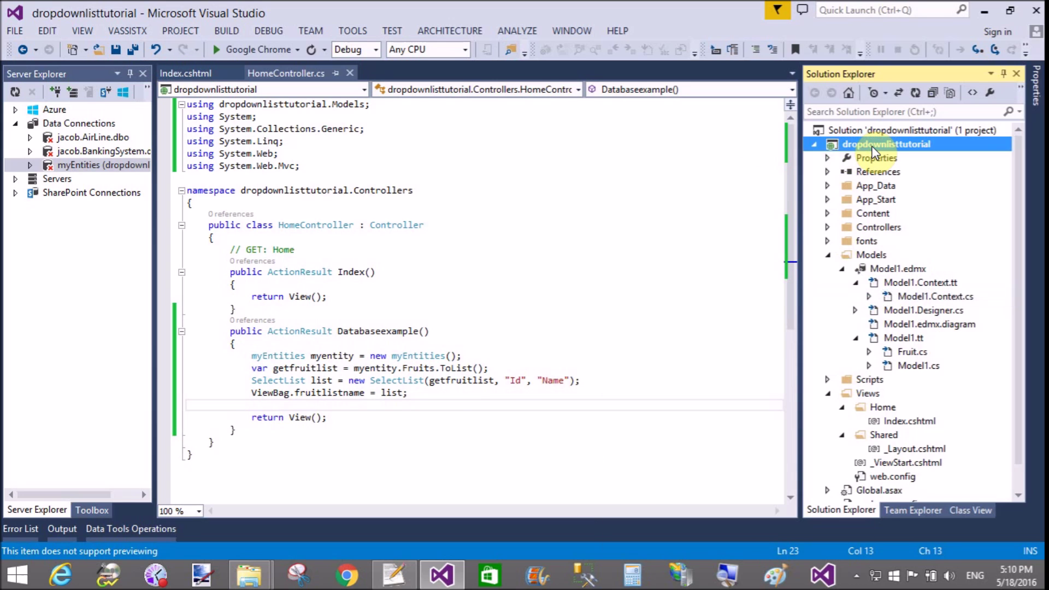
pyautogui.rightClick(874, 152)
pyautogui.click(643, 156)
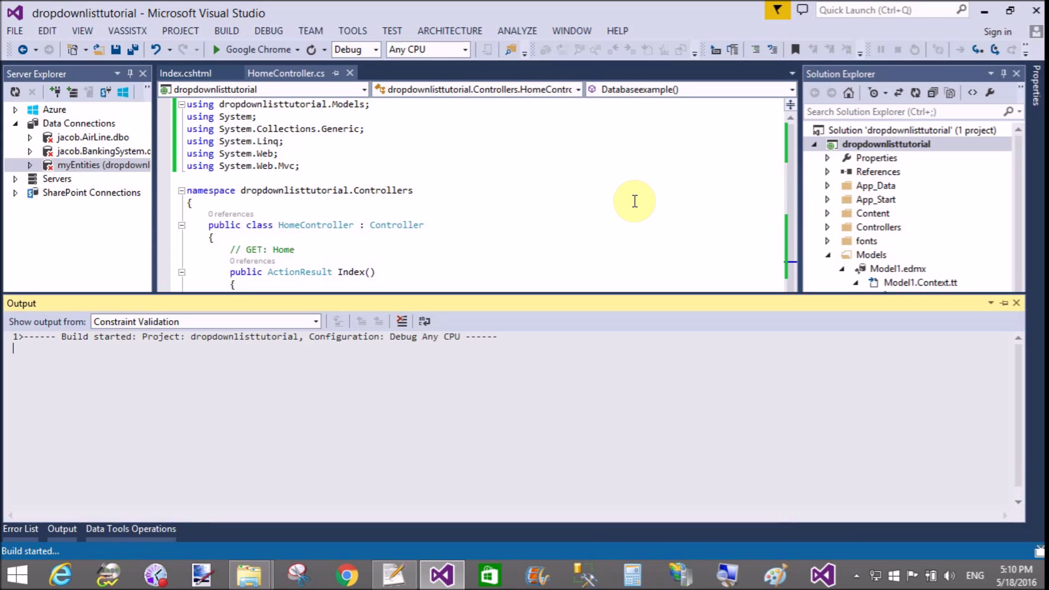
pyautogui.click(531, 225)
pyautogui.click(390, 343)
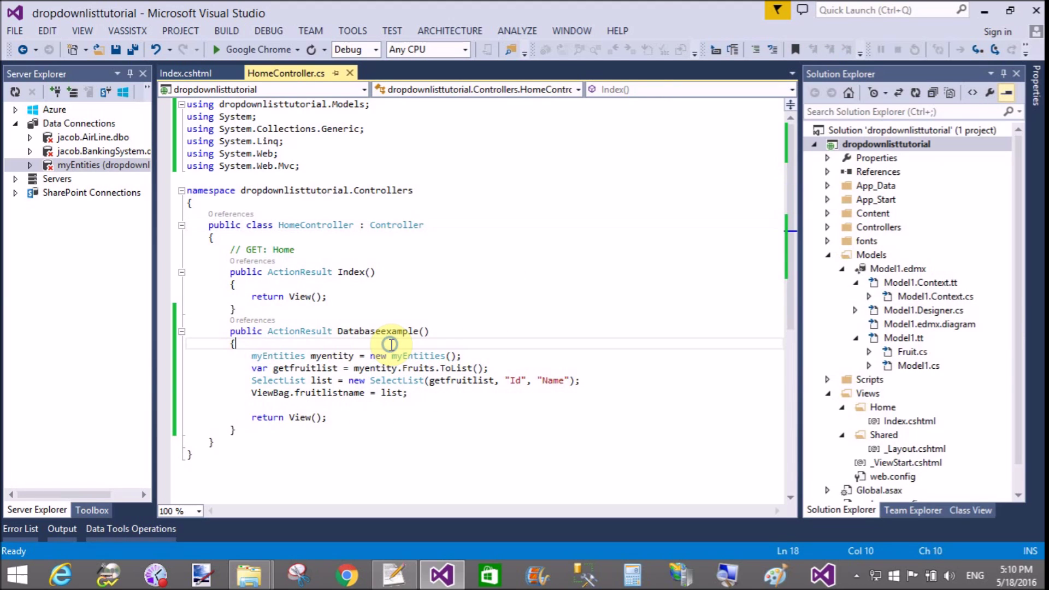
# Add an empty Databaseexample.cshtml view for the action and place the caret in it
pyautogui.rightClick(390, 344)
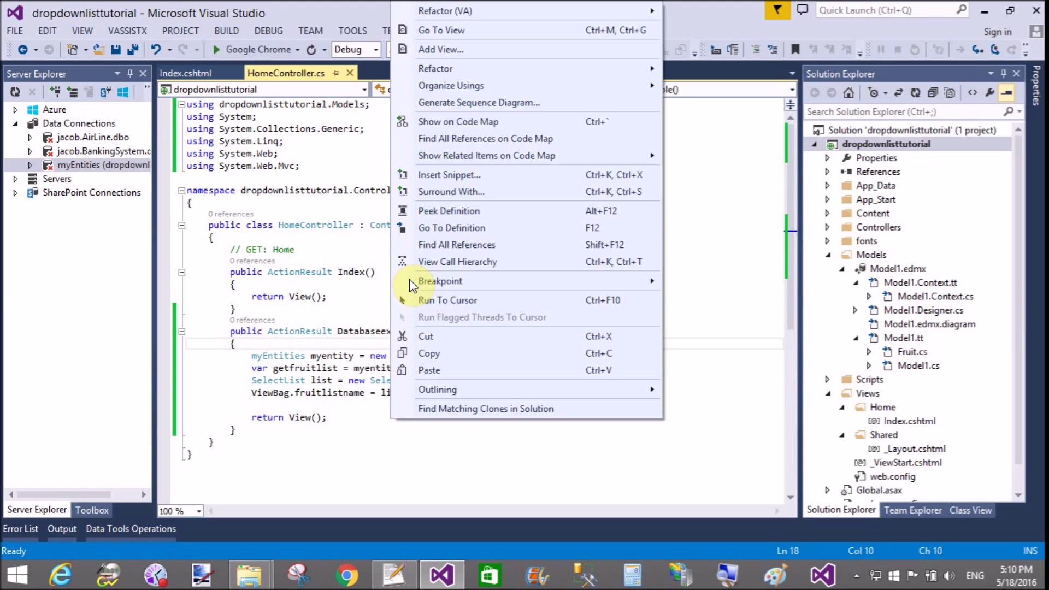
pyautogui.click(454, 48)
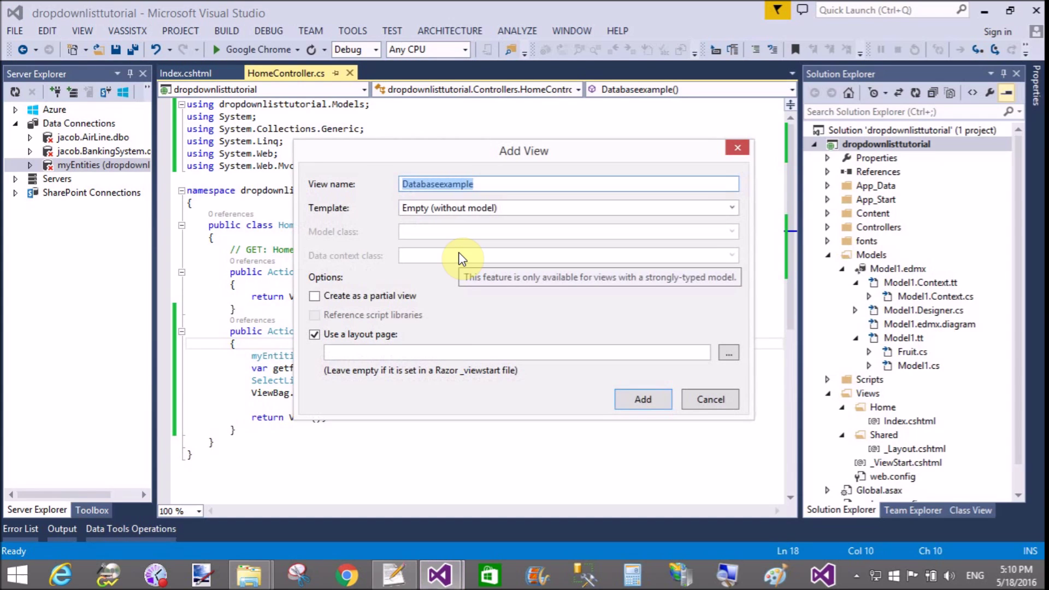
pyautogui.click(643, 401)
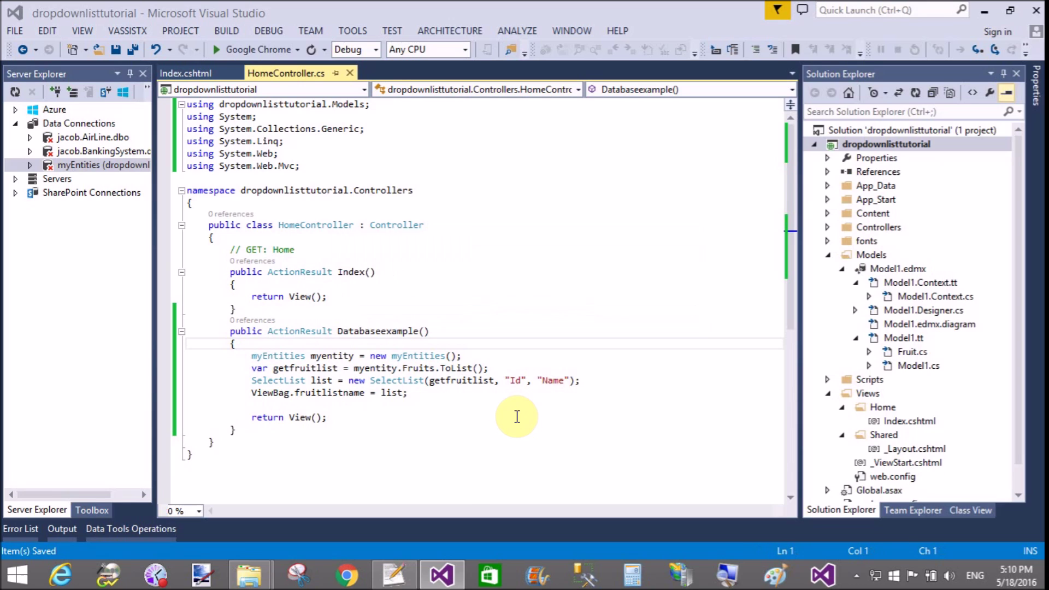
pyautogui.click(221, 175)
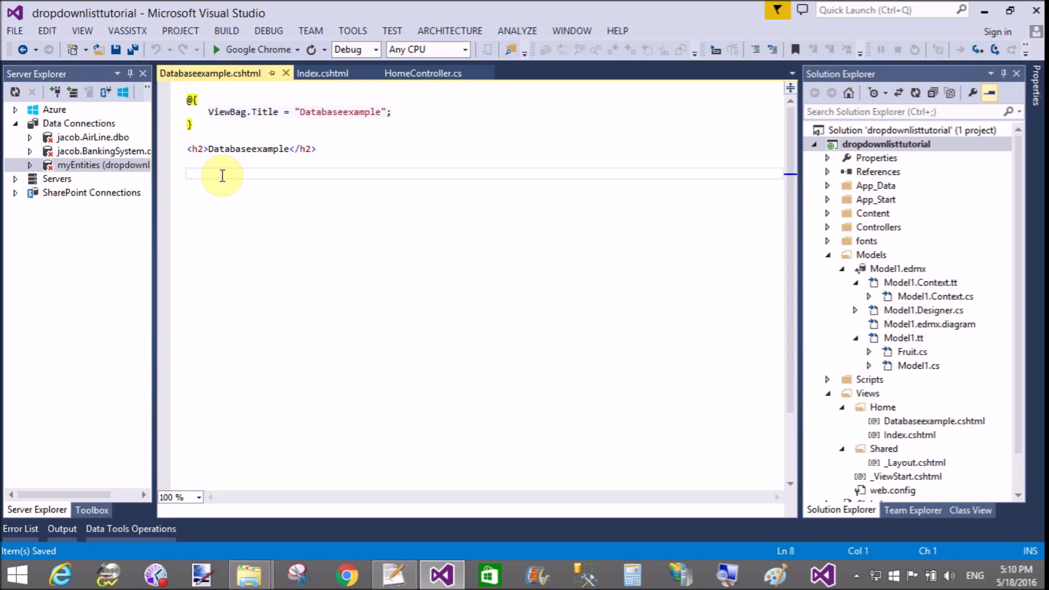
pyautogui.write('@h')
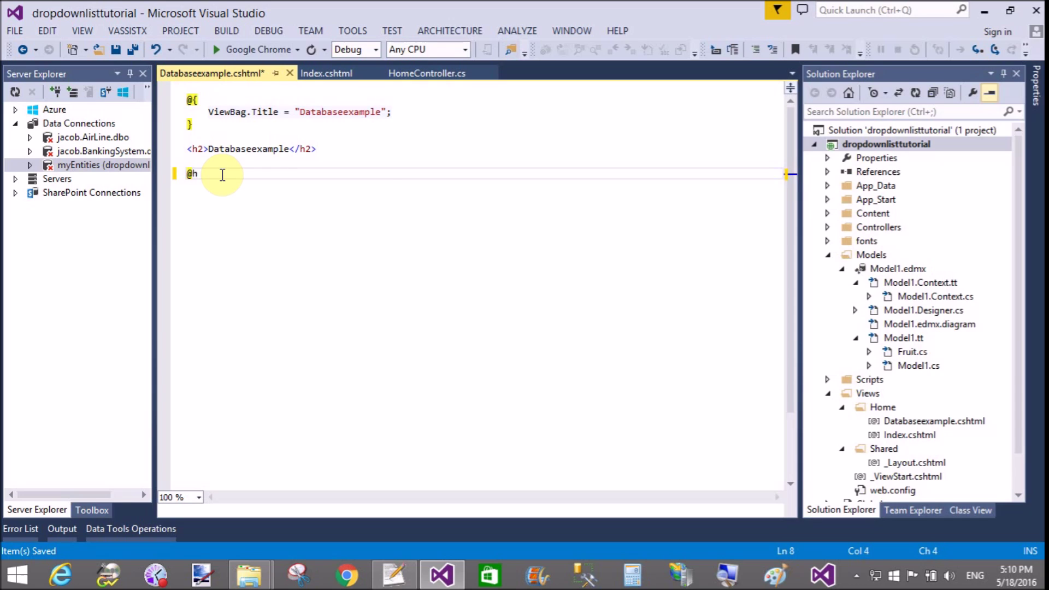
pyautogui.write('t')
pyautogui.press('Tab')
pyautogui.press('BackSpace')
pyautogui.press('BackSpace')
pyautogui.press('BackSpace')
pyautogui.press('BackSpace')
pyautogui.press('BackSpace')
pyautogui.press('BackSpace')
pyautogui.write('tml')
pyautogui.press('Tab')
pyautogui.write('.dro')
pyautogui.press('Tab')
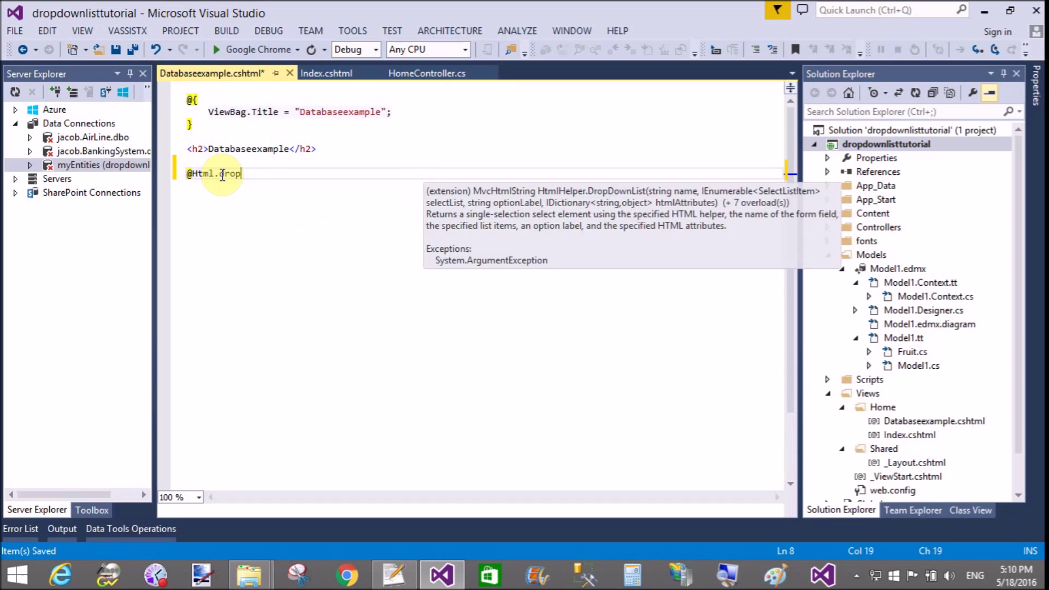
pyautogui.write('(')
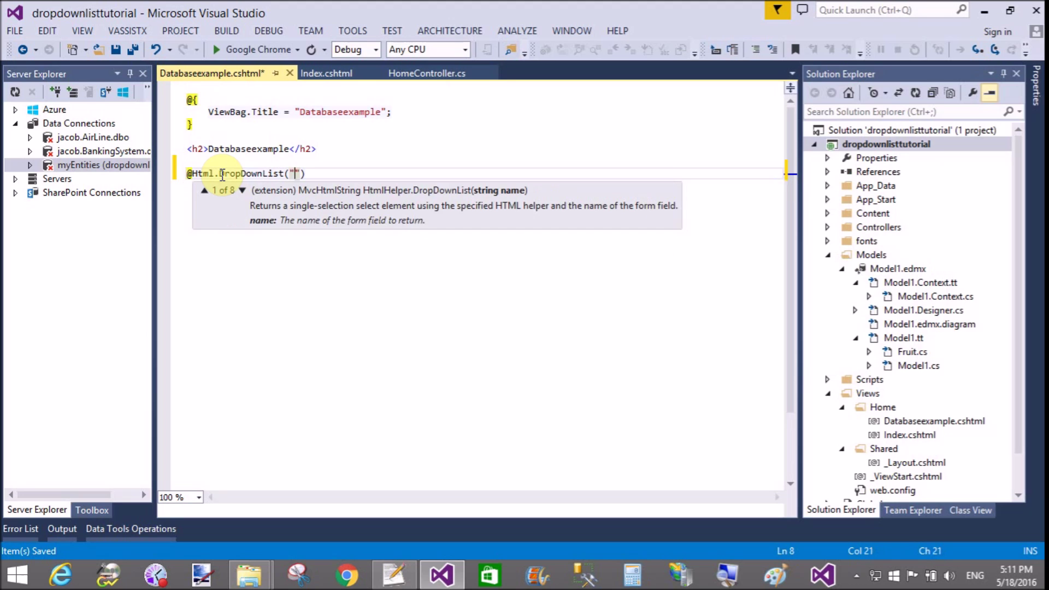
pyautogui.write('"Fruit')
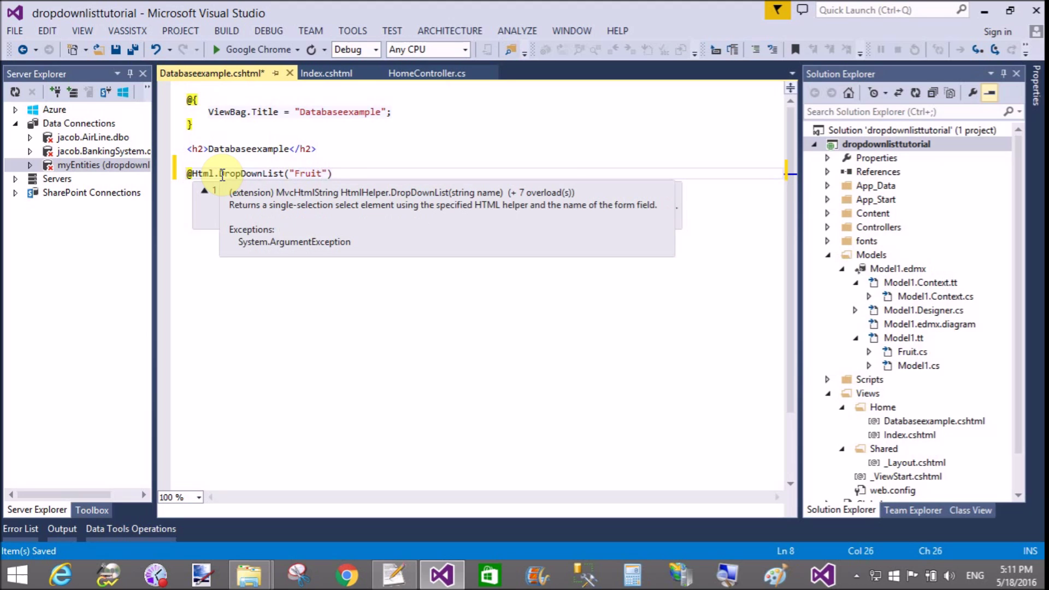
pyautogui.write('List')
pyautogui.press('BackSpace')
pyautogui.write('1')
pyautogui.press('Right')
pyautogui.write(',"')
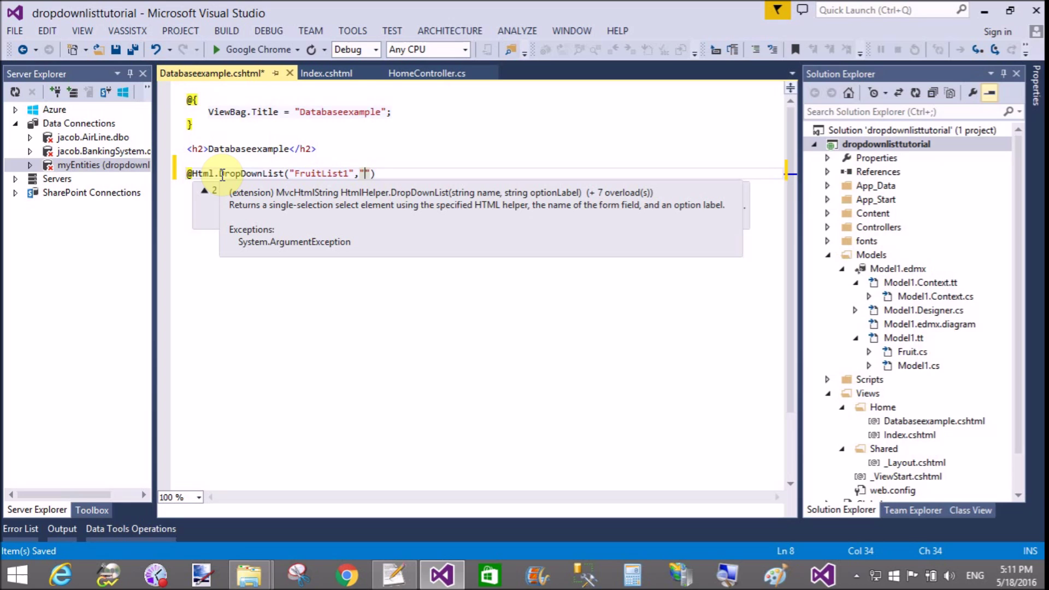
pyautogui.press('BackSpace')
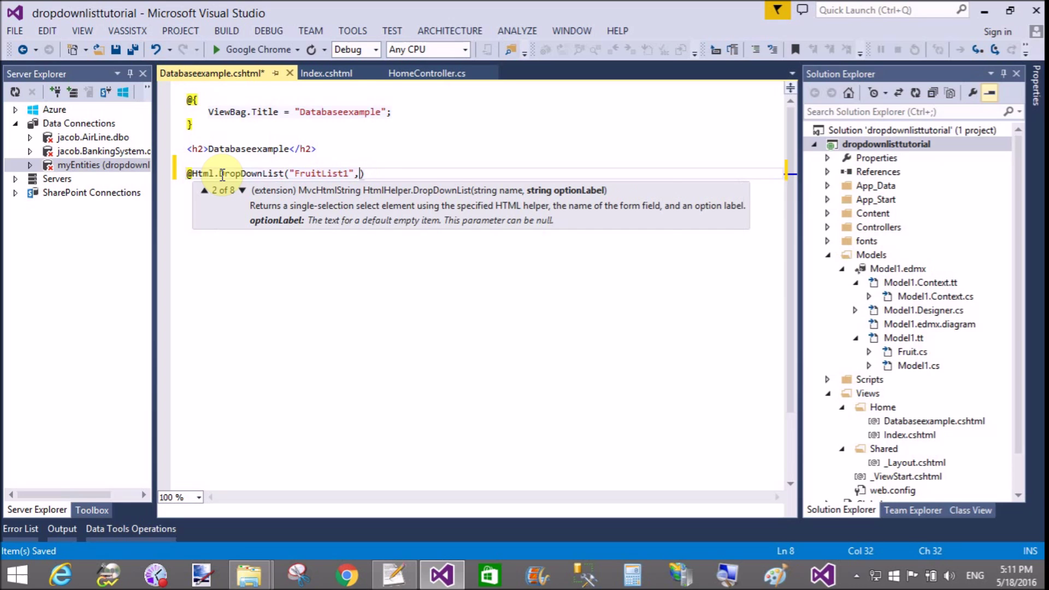
pyautogui.press('BackSpace')
pyautogui.write(',')
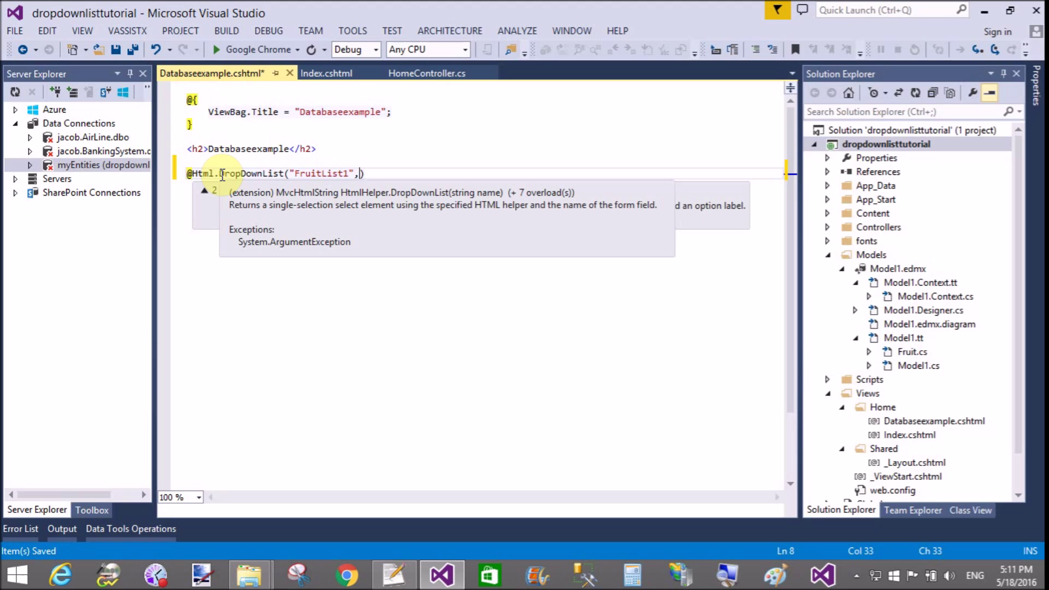
pyautogui.write('view')
pyautogui.press('Tab')
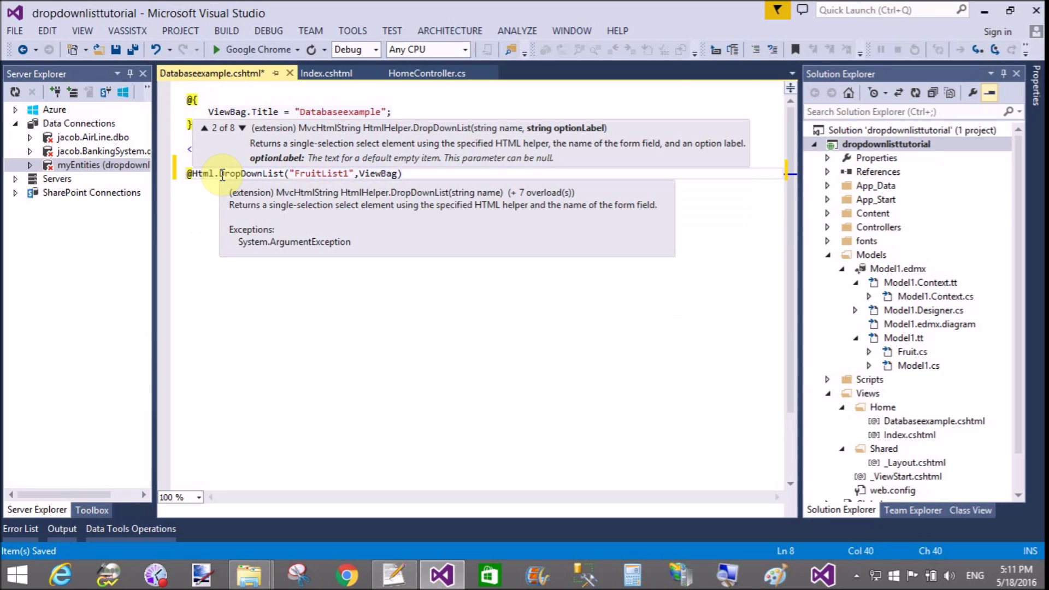
pyautogui.write('.')
# Copy fruitlistname from HomeController and paste it after ViewBag. in the view
pyautogui.click(275, 351)
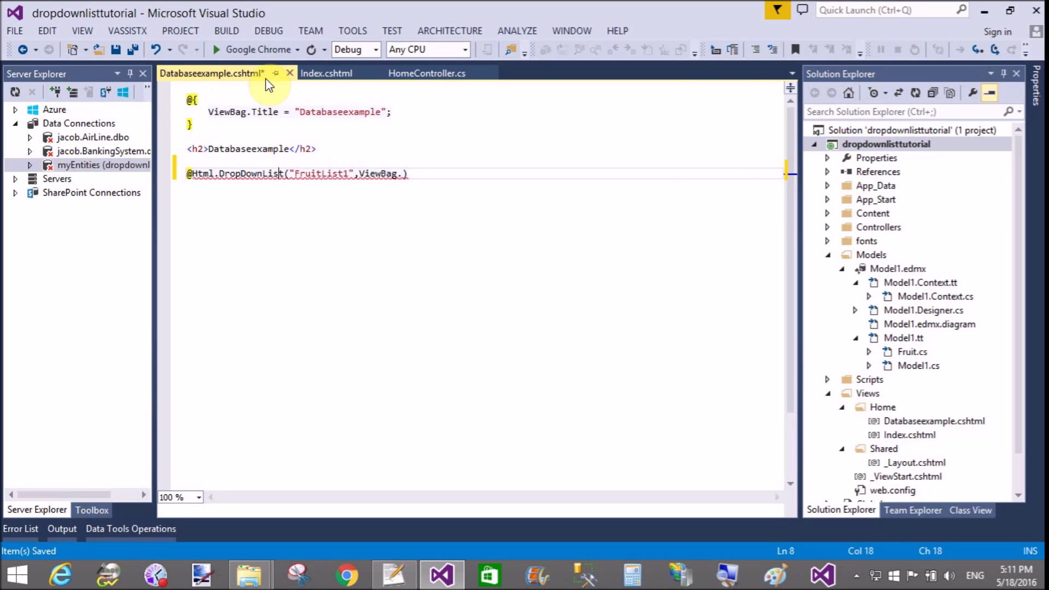
pyautogui.click(426, 73)
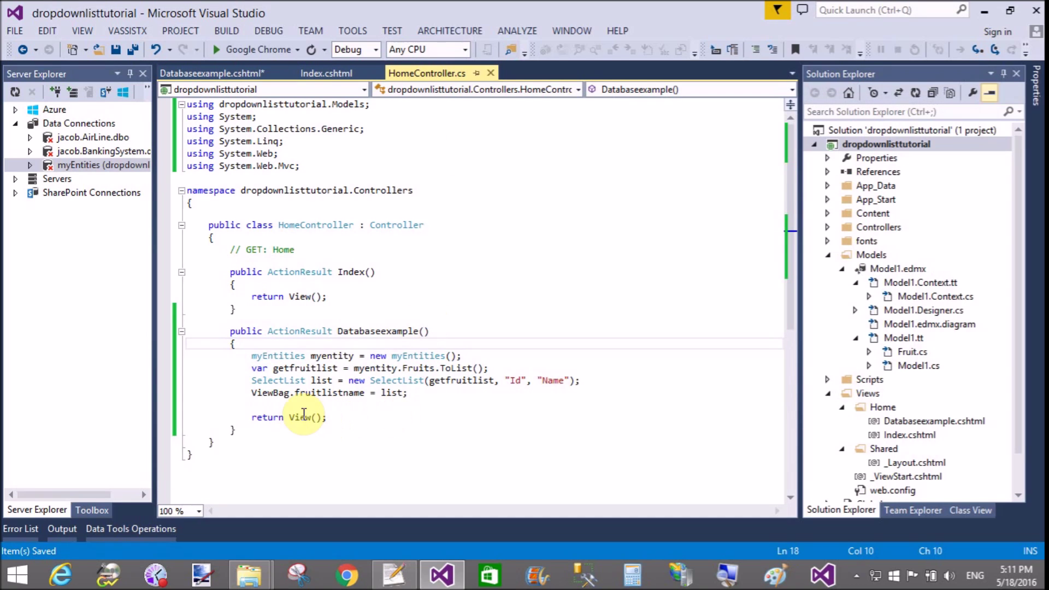
pyautogui.moveTo(364, 393); pyautogui.dragTo(296, 393)
pyautogui.hotkey('ctrl', 'c')
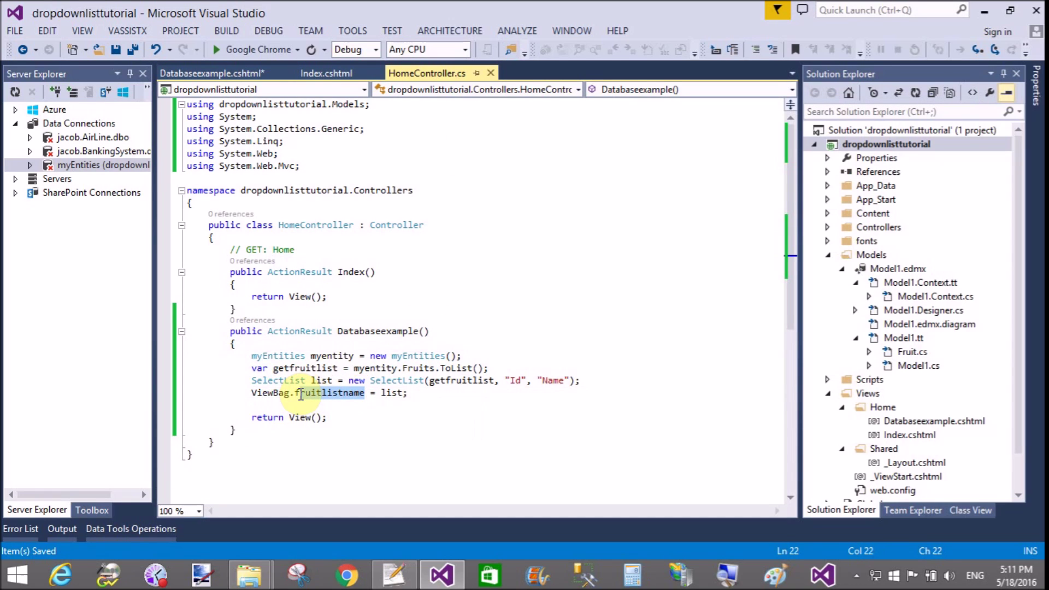
pyautogui.click(220, 72)
pyautogui.click(403, 173)
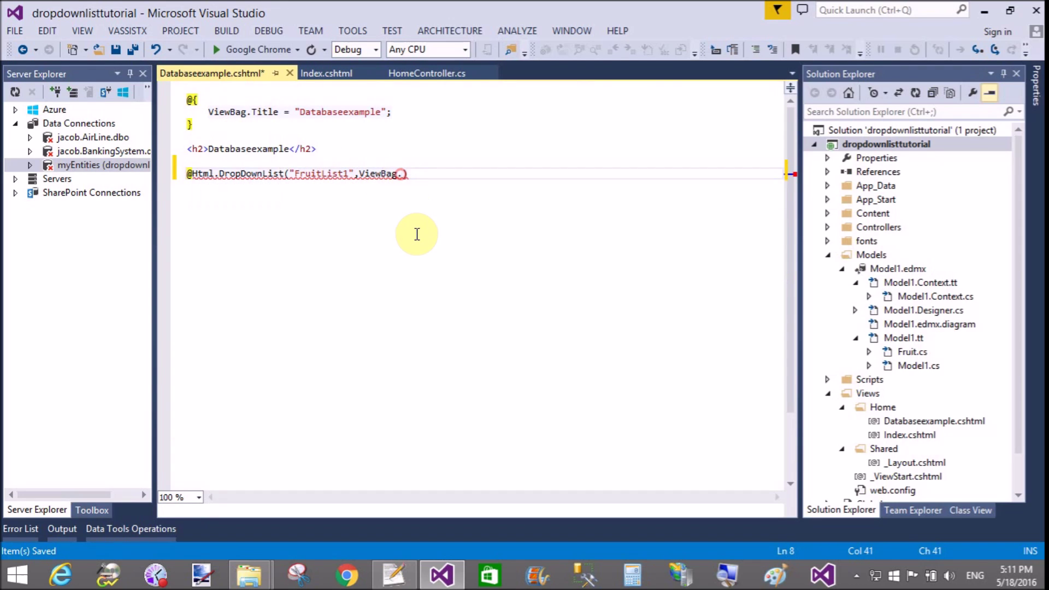
pyautogui.hotkey('ctrl', 'v')
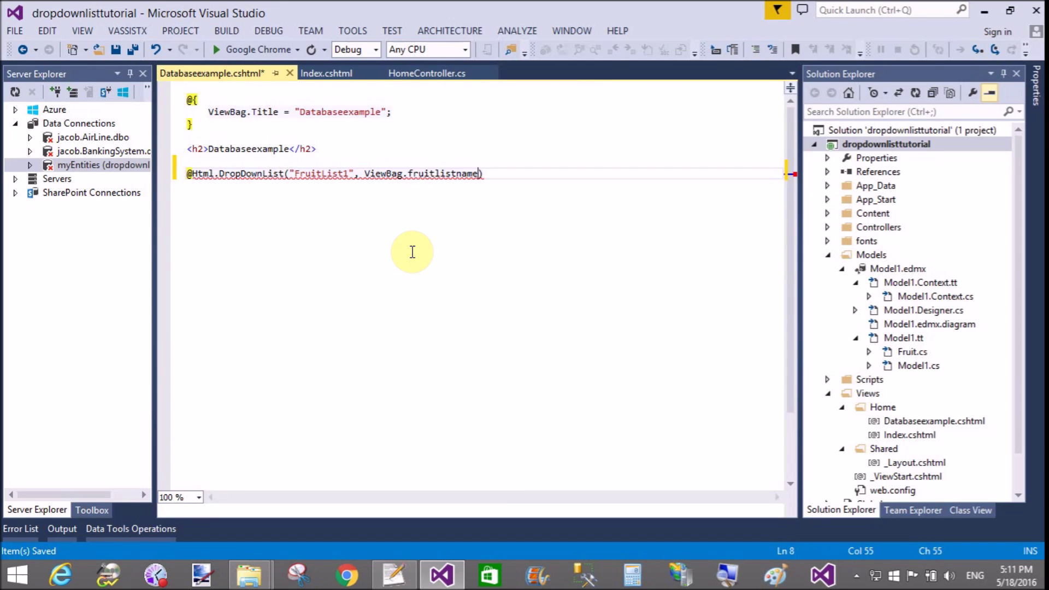
pyautogui.write('as sele')
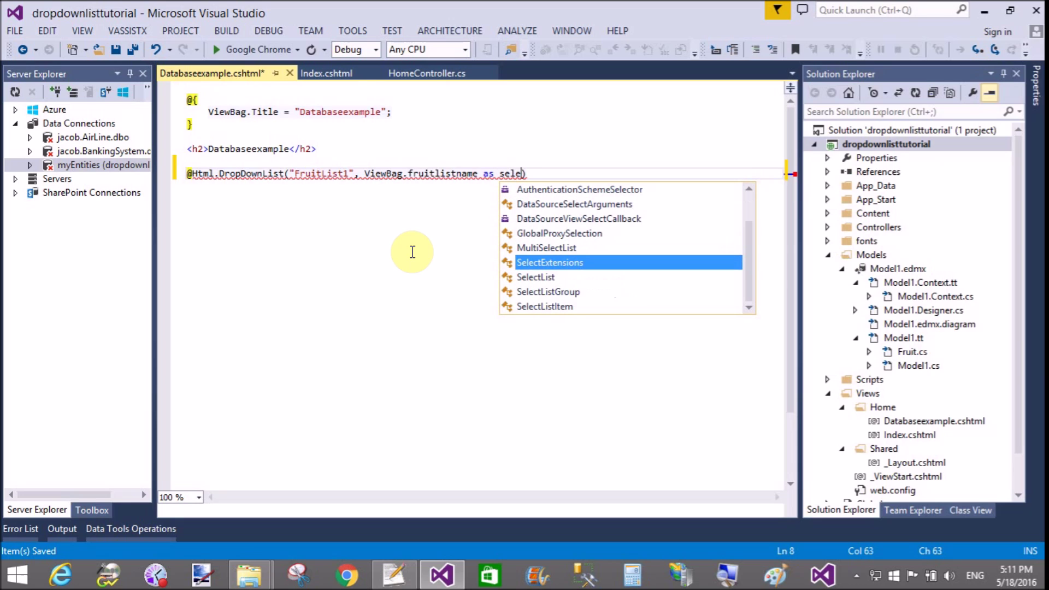
pyautogui.write('ct')
# Complete the call with 'as SelectList' and the 'Please Select Fruit Name' prompt, then save
pyautogui.press('Down')
pyautogui.press('Tab')
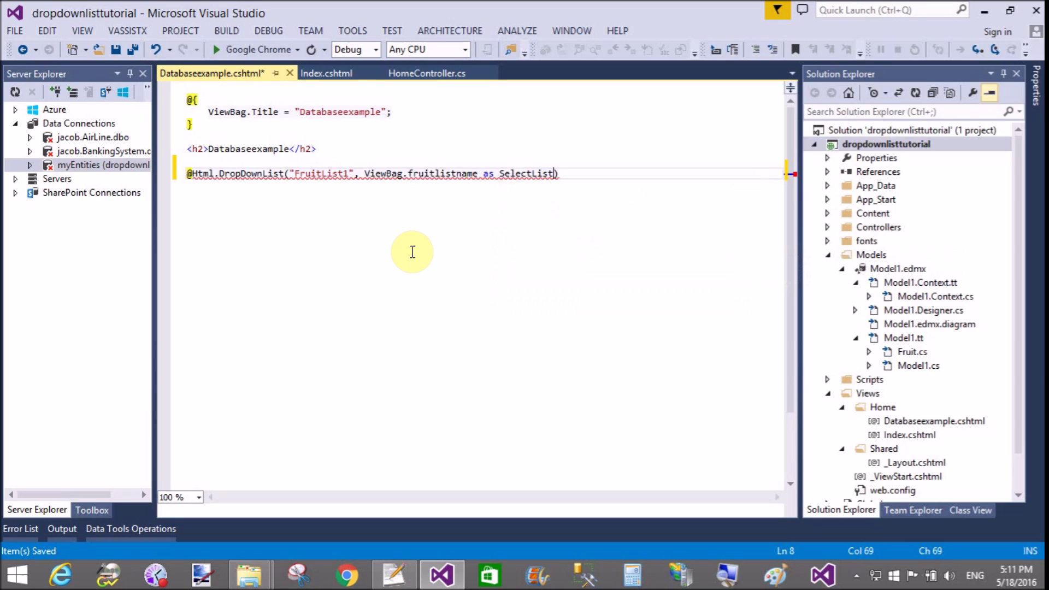
pyautogui.write(',')
pyautogui.press('BackSpace')
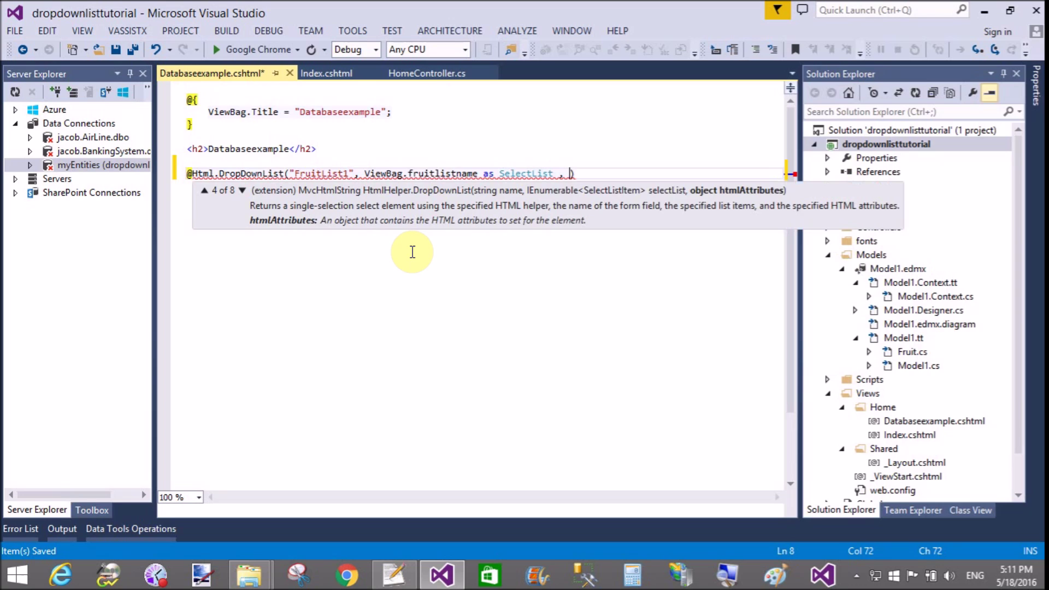
pyautogui.press('BackSpace')
pyautogui.write(', ')
pyautogui.write('"Pl')
pyautogui.write('ease Sele')
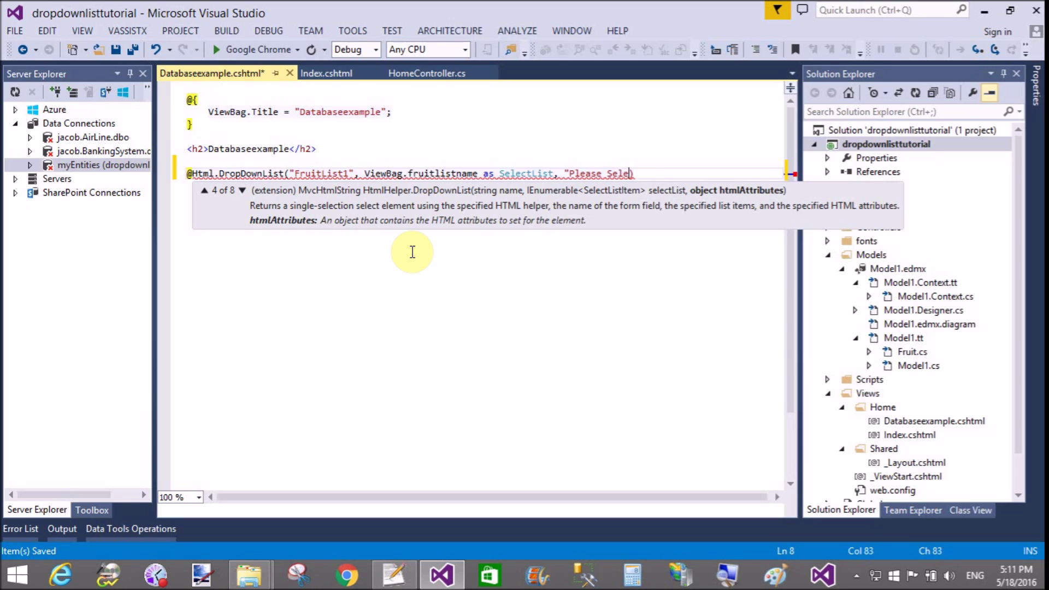
pyautogui.write('ct')
pyautogui.write(' Fru')
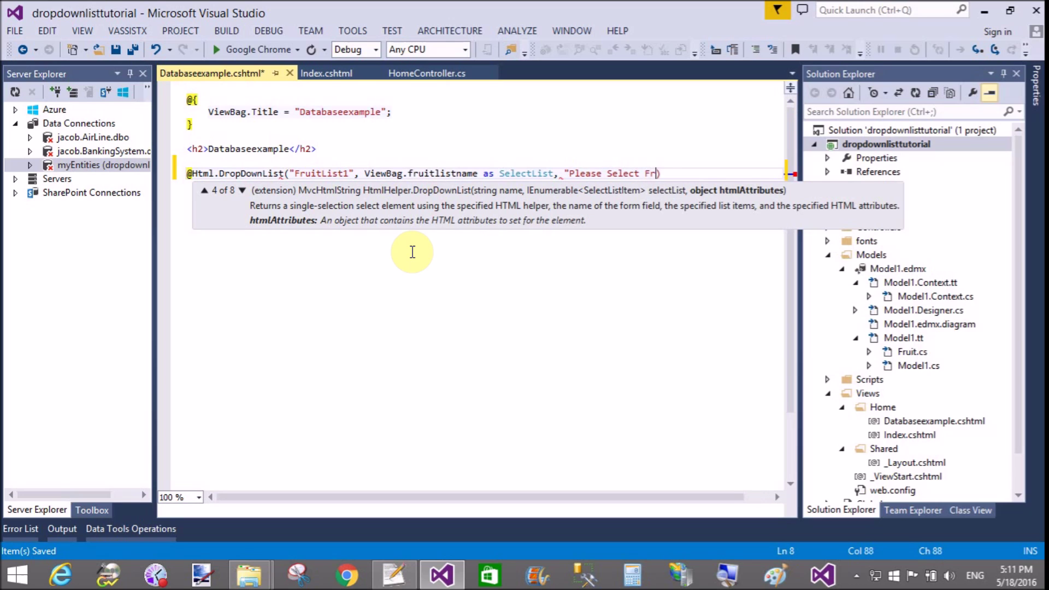
pyautogui.write('it N')
pyautogui.write('ame"')
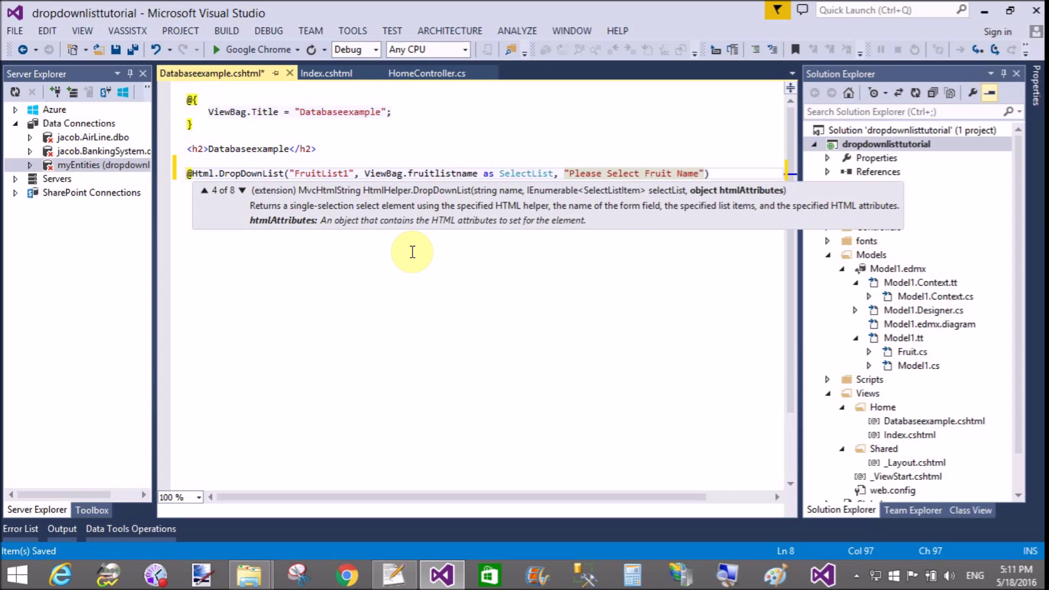
pyautogui.click(412, 251)
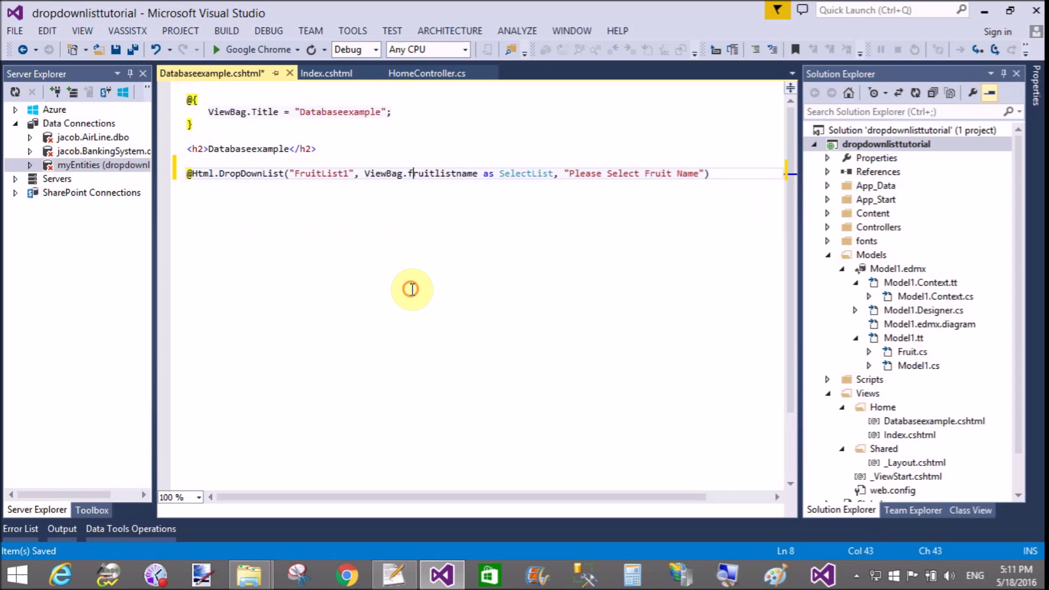
pyautogui.click(117, 47)
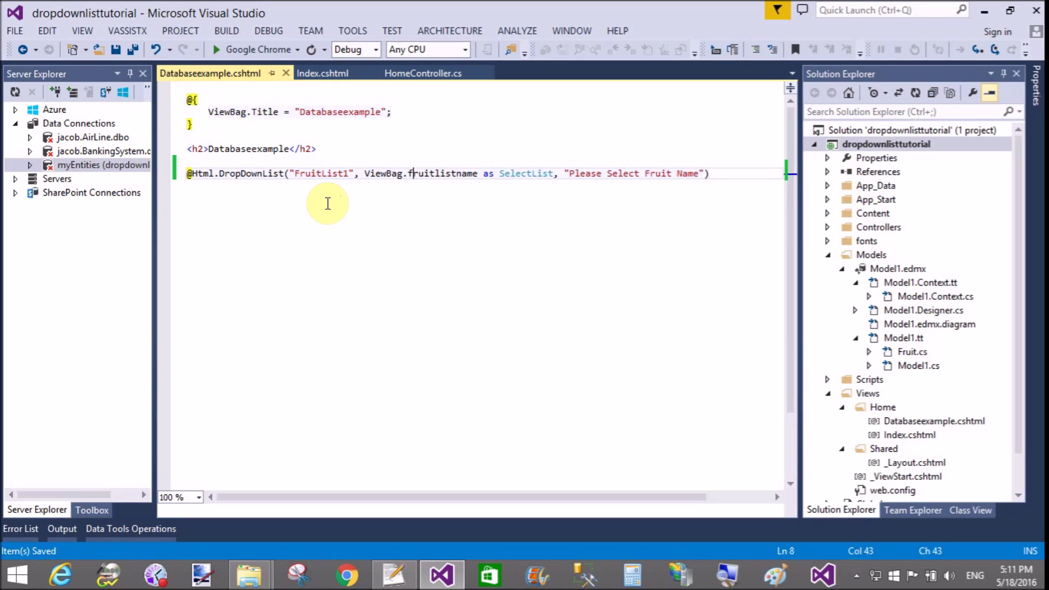
pyautogui.moveTo(326, 73)
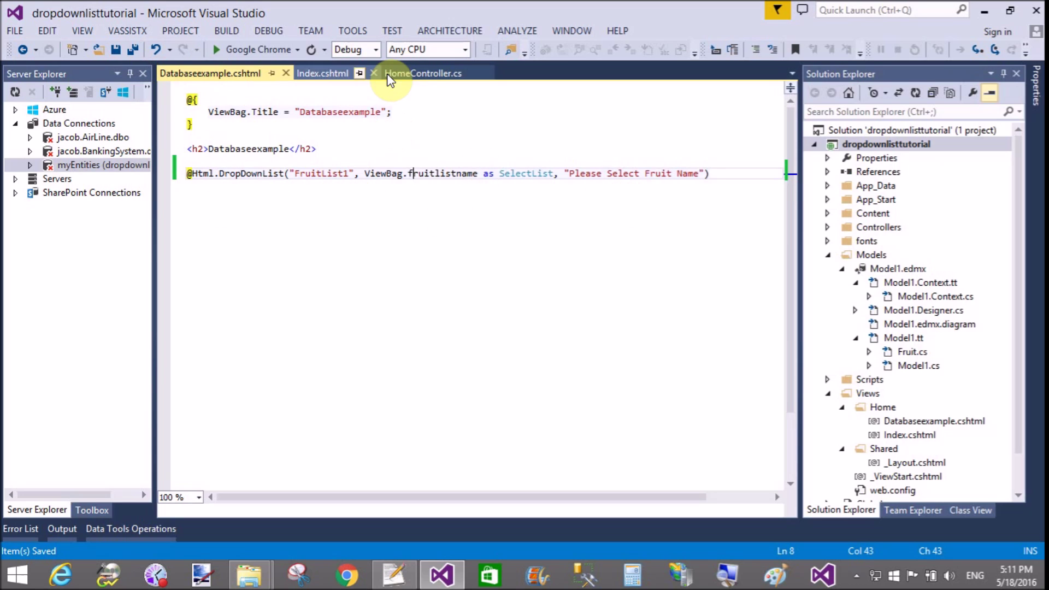
# Review the four fruit-list lines of the Databaseexample action in HomeController.cs
pyautogui.click(404, 71)
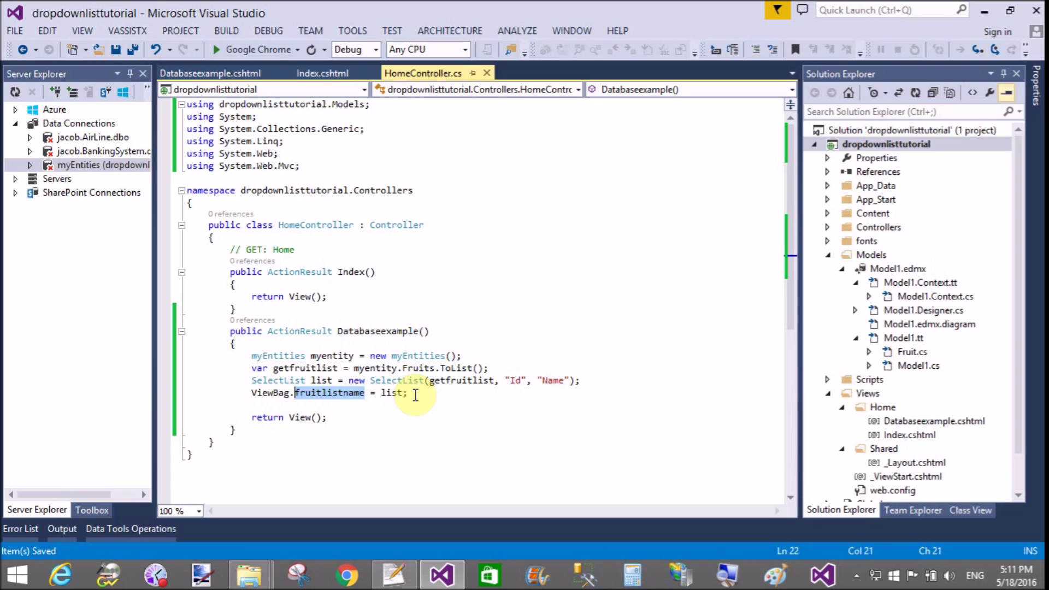
pyautogui.moveTo(415, 395); pyautogui.dragTo(247, 356)
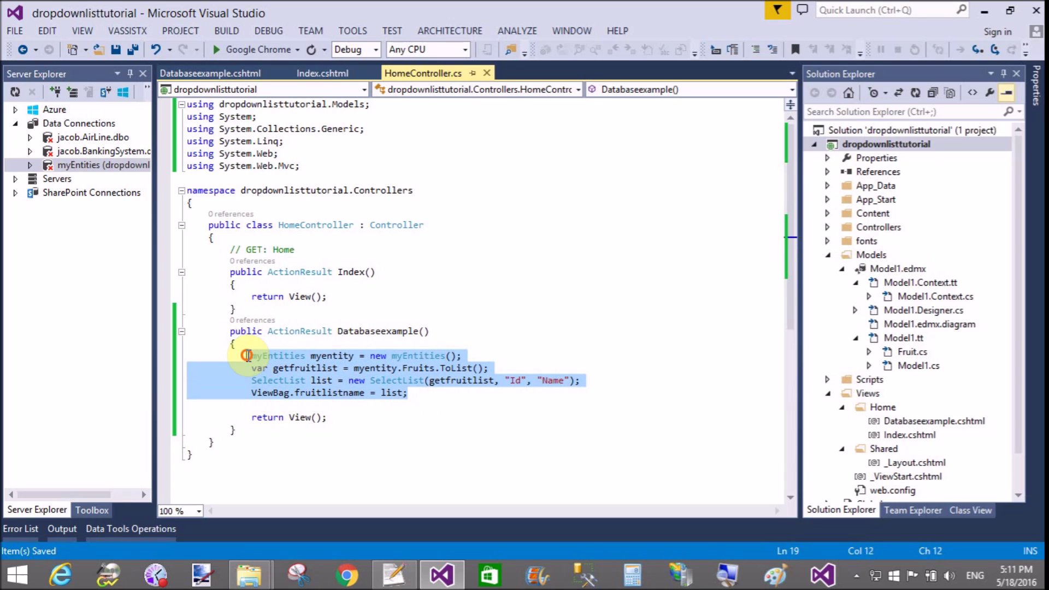
pyautogui.click(349, 419)
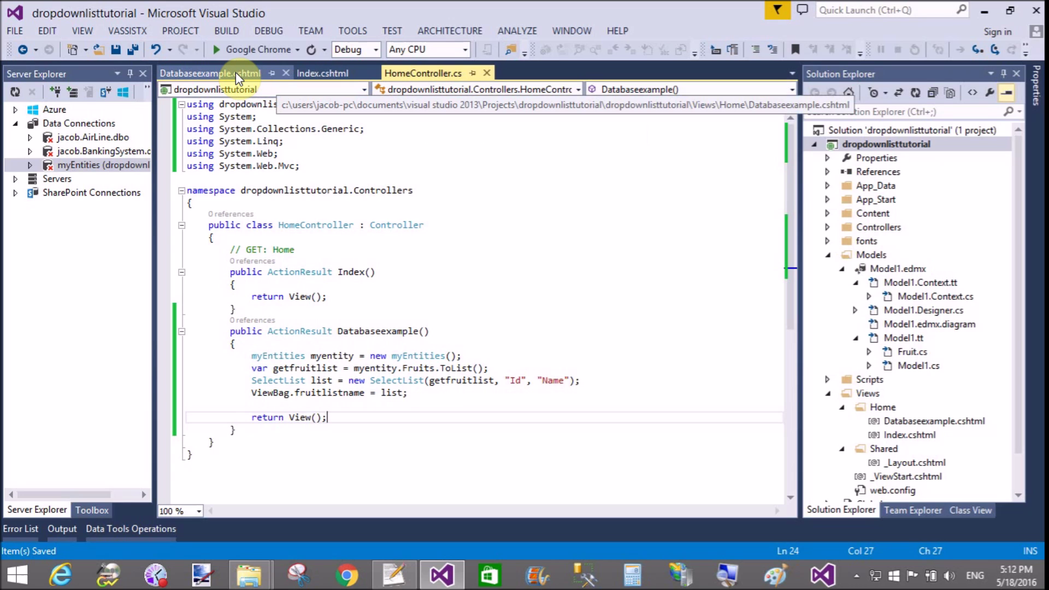
# Build and start debugging dropdownlisttutorial in Google Chrome
pyautogui.click(243, 49)
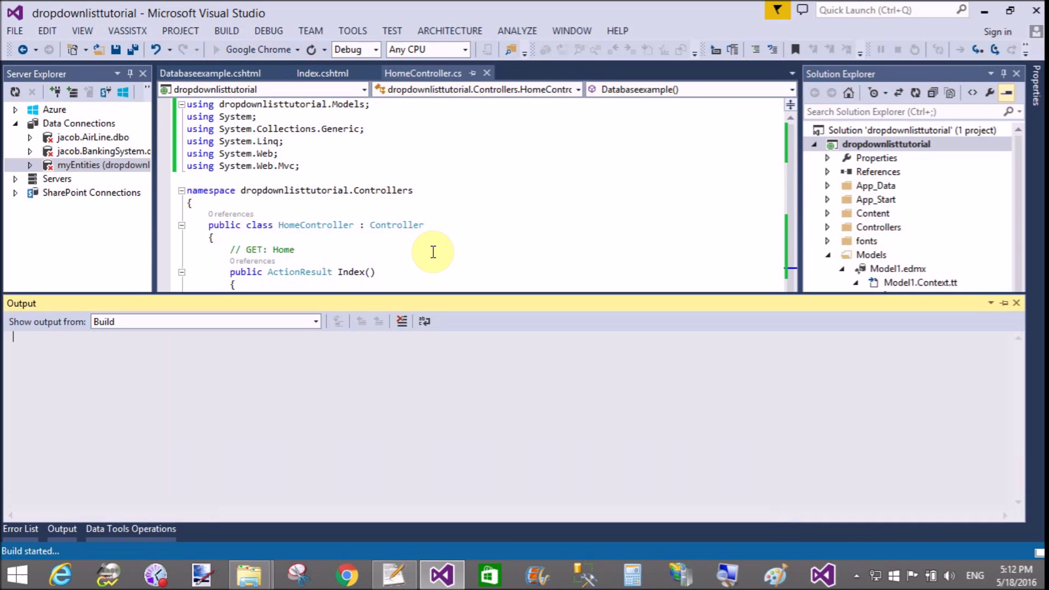